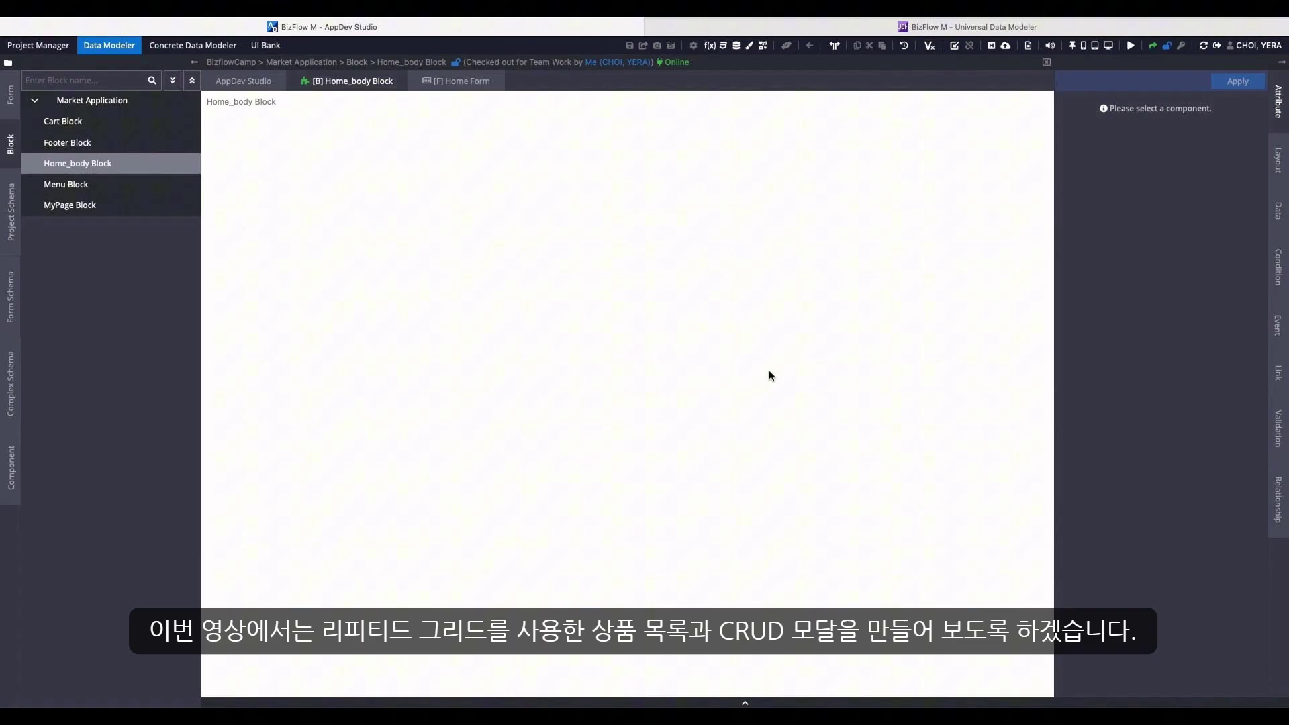
Add a Repeated Container for Home Product Grid to the Home_body Block and delete the block's placeholder label.
{"action": "left_click", "coordinate": [11, 468]}
{"action": "left_click", "coordinate": [48, 303]}
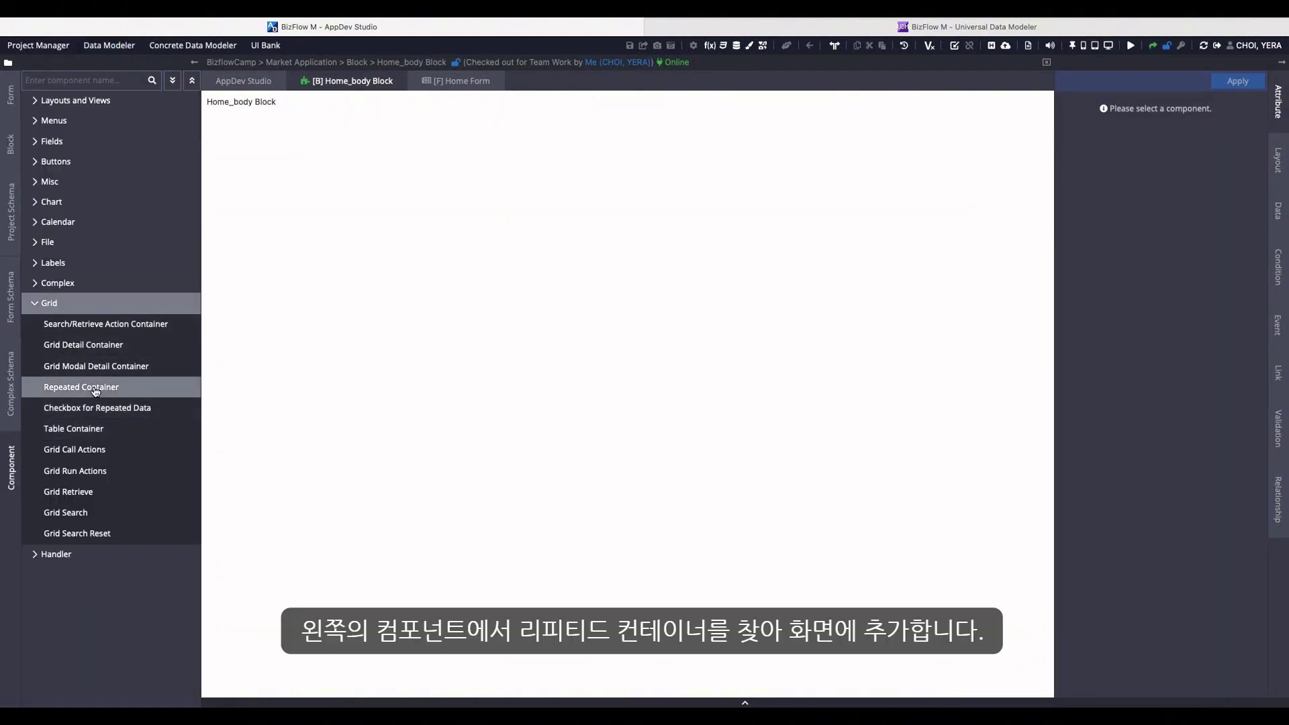
{"action": "left_click_drag", "start_coordinate": [95, 392], "coordinate": [510, 223]}
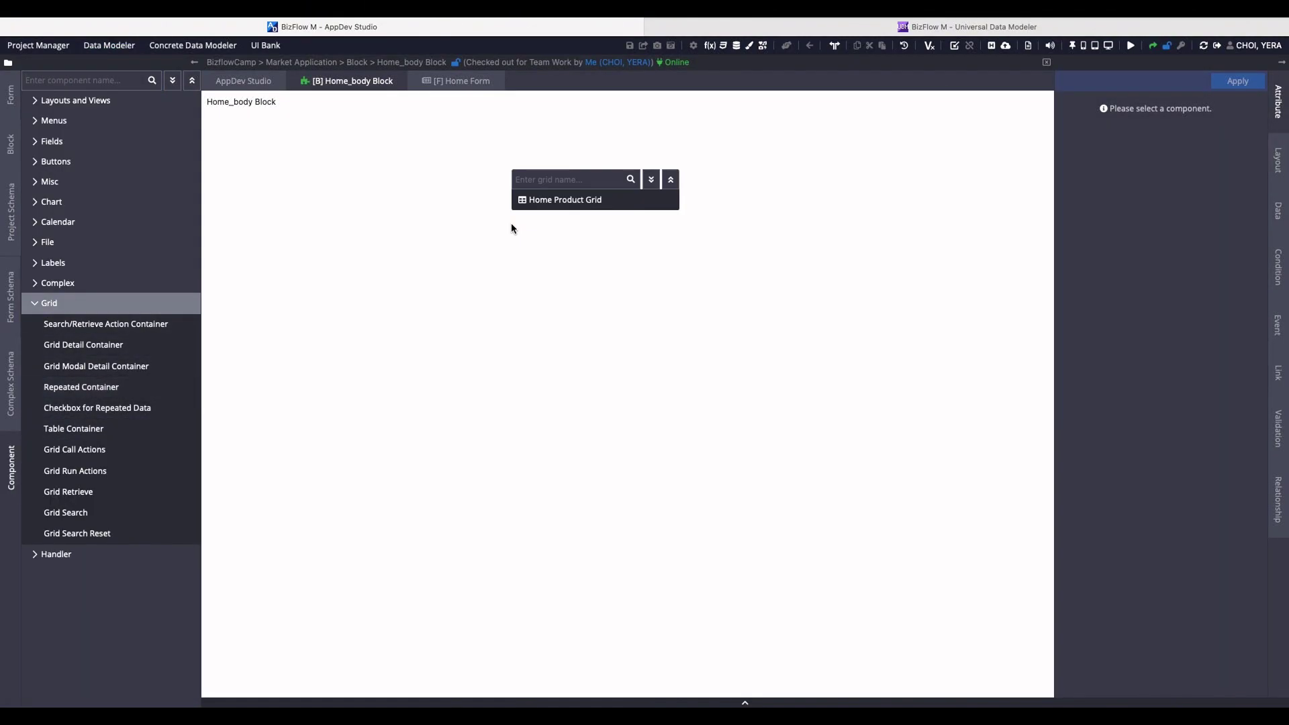
{"action": "left_click", "coordinate": [561, 196]}
{"action": "left_click", "coordinate": [261, 101]}
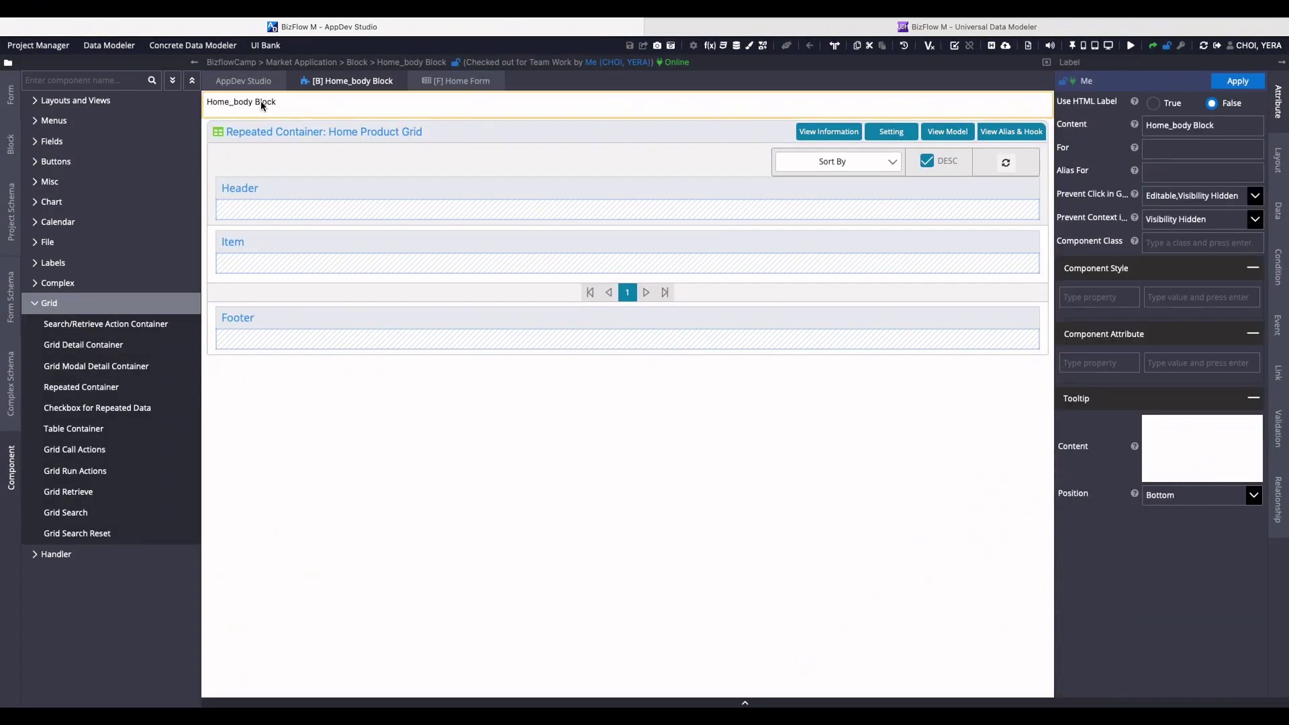
{"action": "key", "text": "Delete"}
Set the repeated container's Footer, Paginator and Always Show Paginator attributes to False and apply the changes.
{"action": "left_click", "coordinate": [721, 111]}
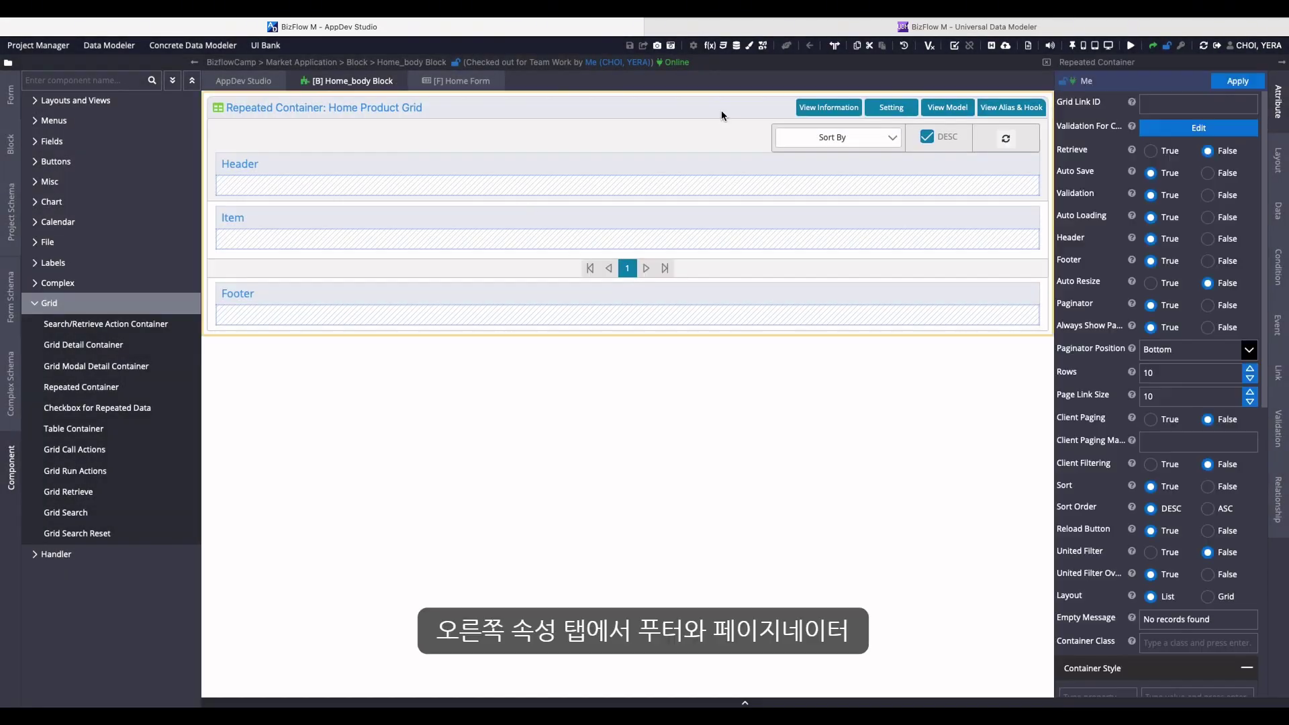
{"action": "left_click", "coordinate": [1209, 262]}
{"action": "left_click", "coordinate": [1238, 81]}
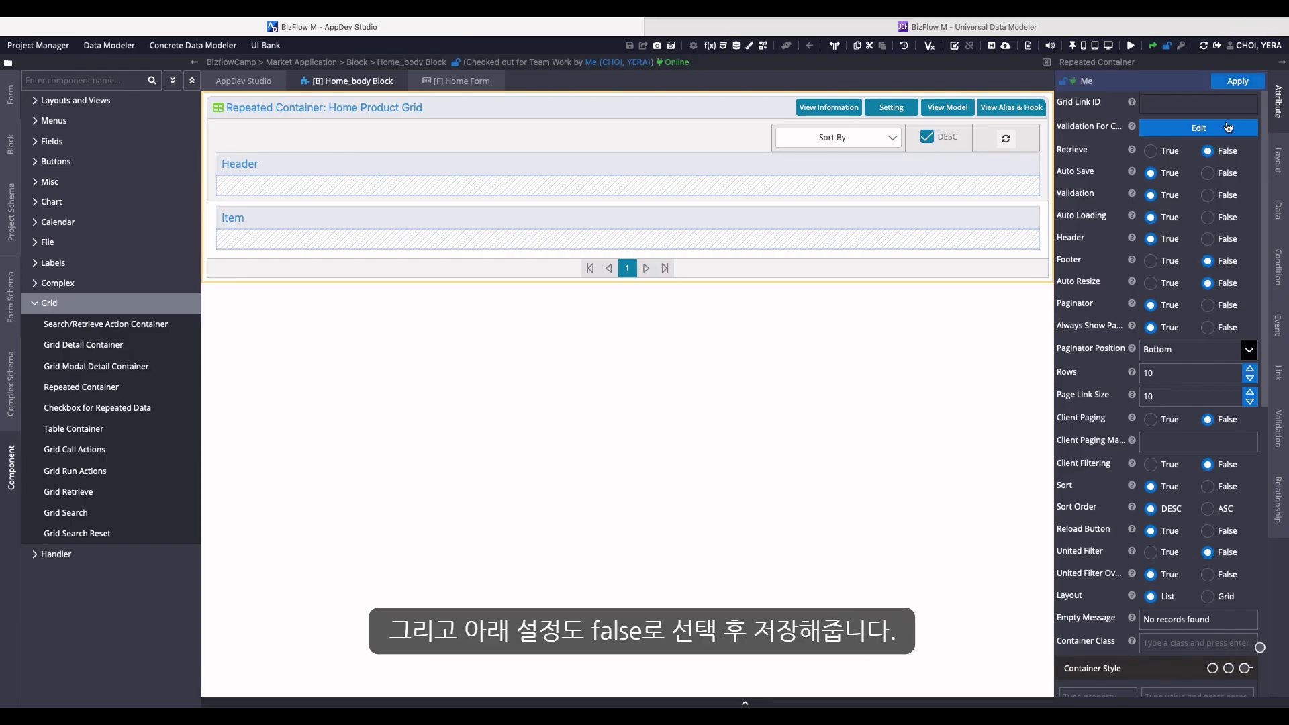
{"action": "left_click", "coordinate": [1208, 305]}
{"action": "left_click", "coordinate": [1241, 84]}
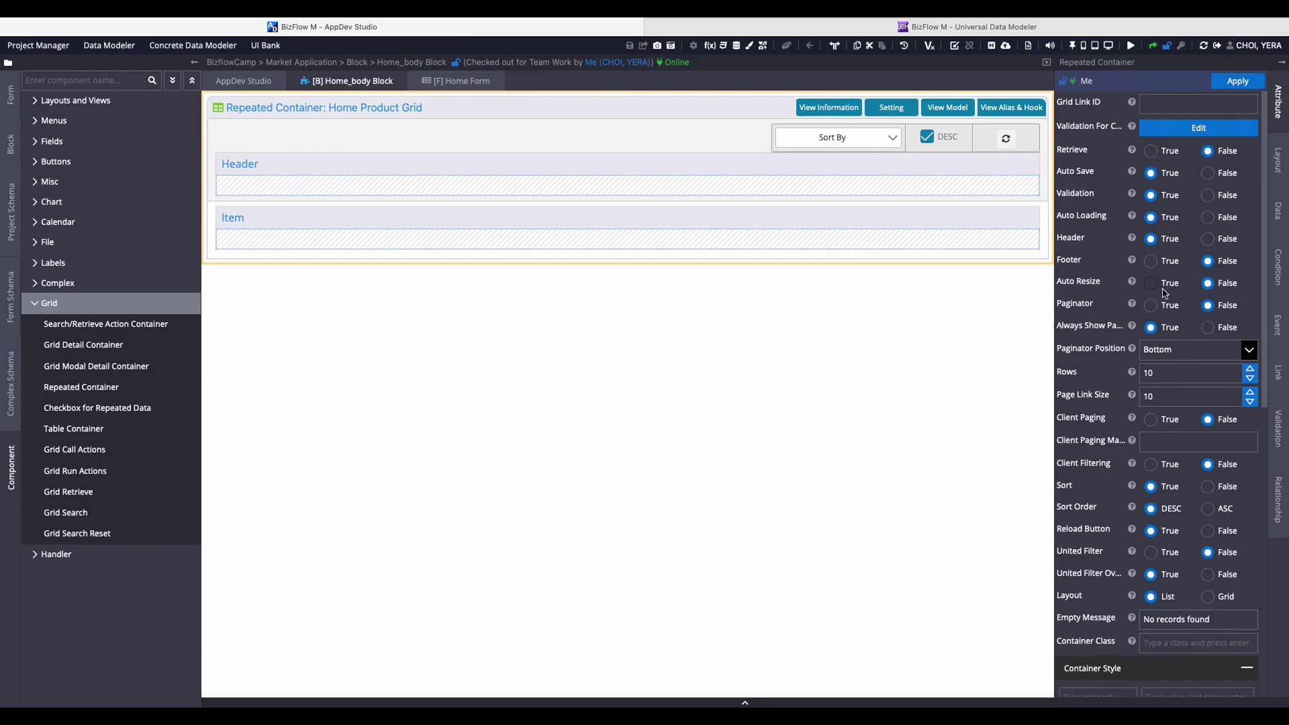
{"action": "left_click", "coordinate": [1208, 327]}
{"action": "left_click", "coordinate": [1239, 82]}
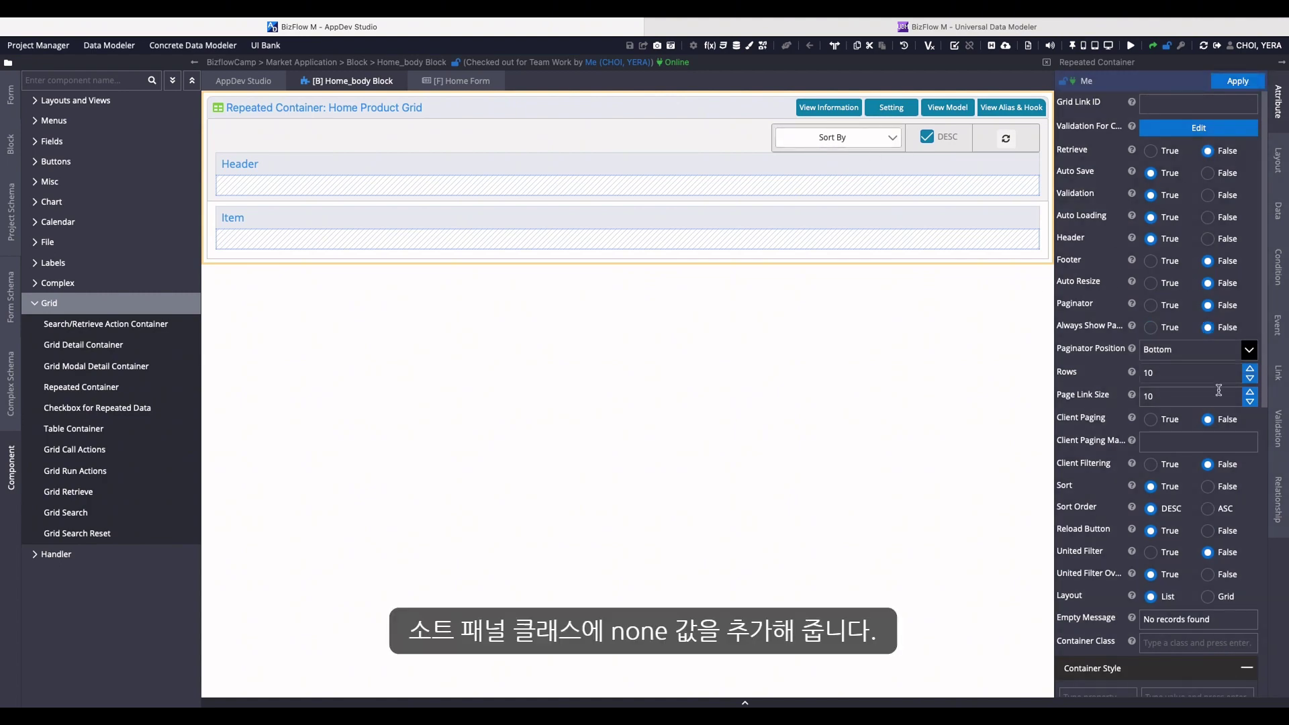
Add the class d-none to the repeated container's Sort Panel Class and apply it.
{"action": "scroll", "coordinate": [1195, 427], "scroll_direction": "down", "scroll_amount": 6}
{"action": "scroll", "coordinate": [1195, 427], "scroll_direction": "down", "scroll_amount": 1}
{"action": "left_click", "coordinate": [1146, 515]}
{"action": "type", "text": "d"}
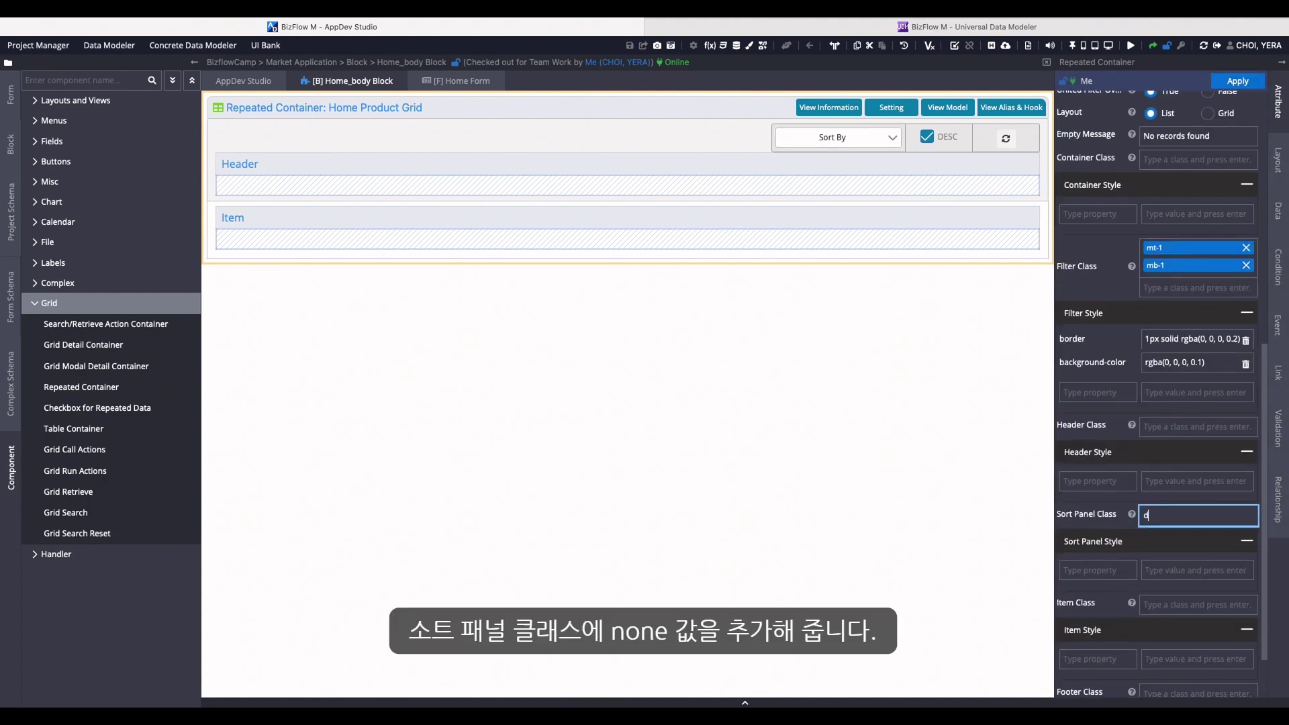
{"action": "type", "text": "-none"}
{"action": "key", "text": "Return"}
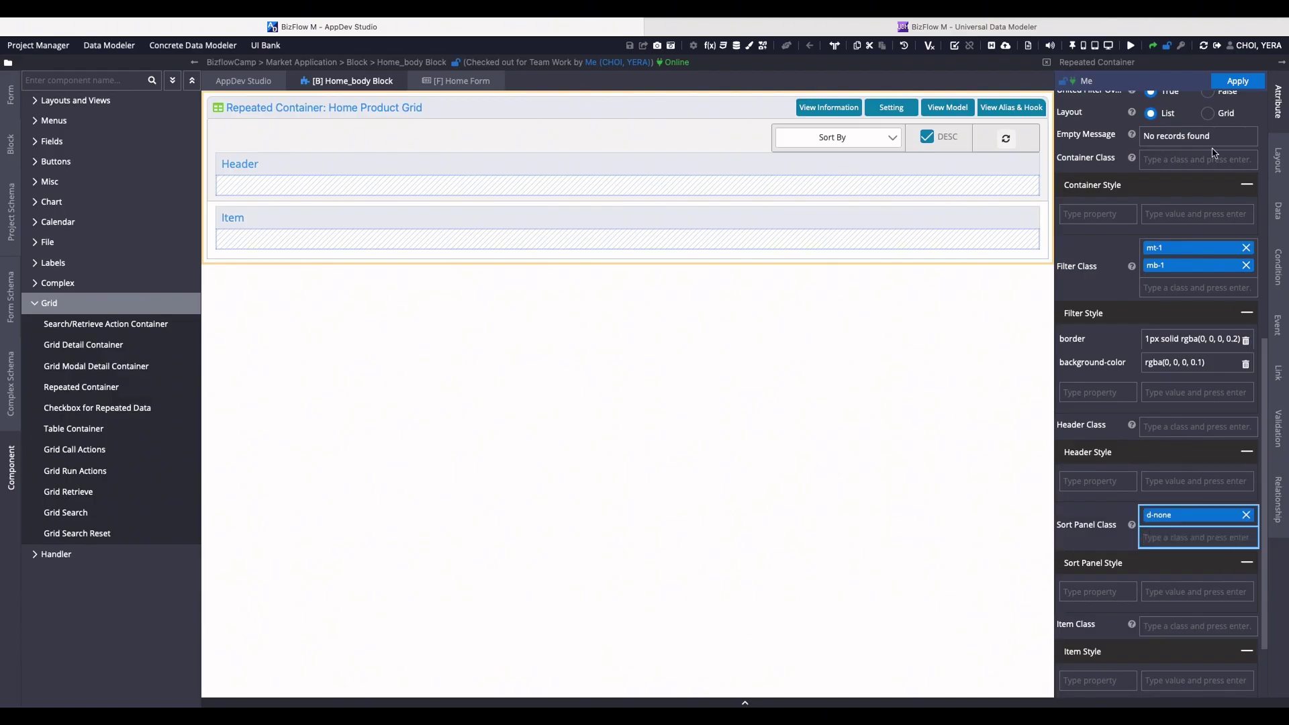
{"action": "left_click", "coordinate": [1237, 81]}
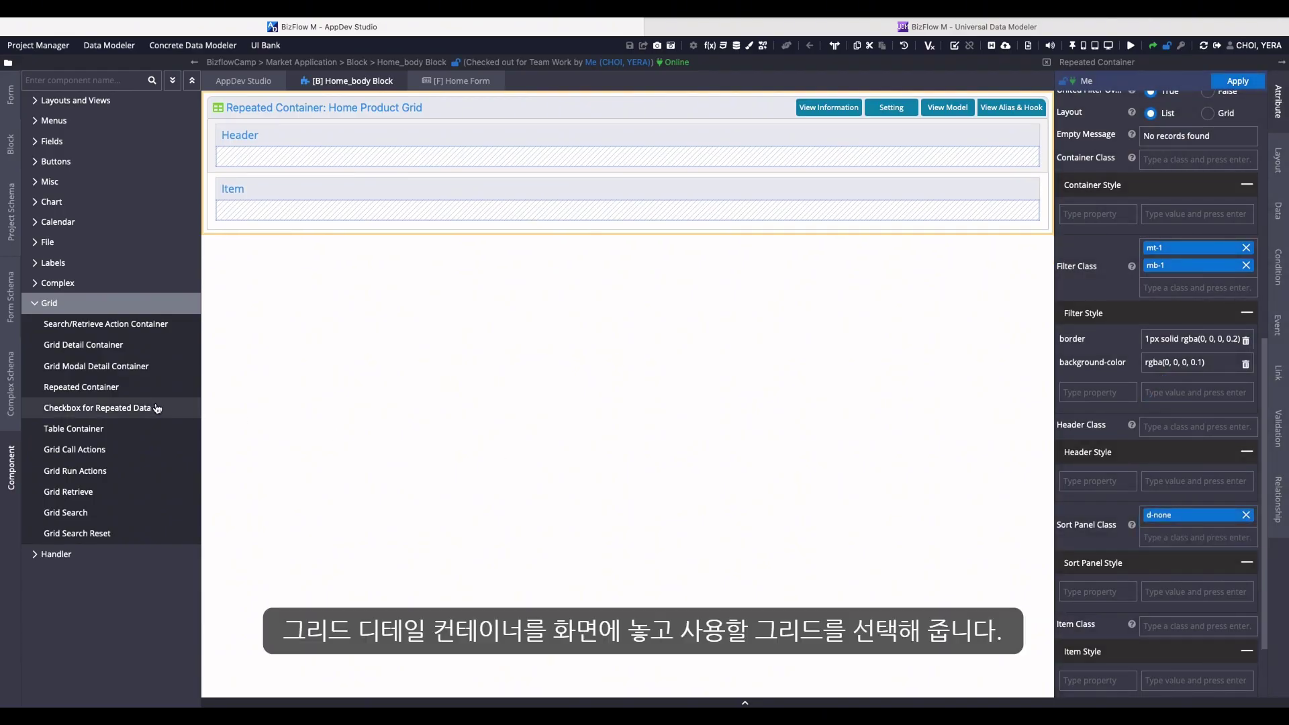
Add a Grid Detail Container for Home Product Grid below the repeated container, whose Grid Link ID is set to product_link_id and applied.
{"action": "left_click_drag", "start_coordinate": [84, 345], "coordinate": [538, 373]}
{"action": "left_click", "coordinate": [619, 355]}
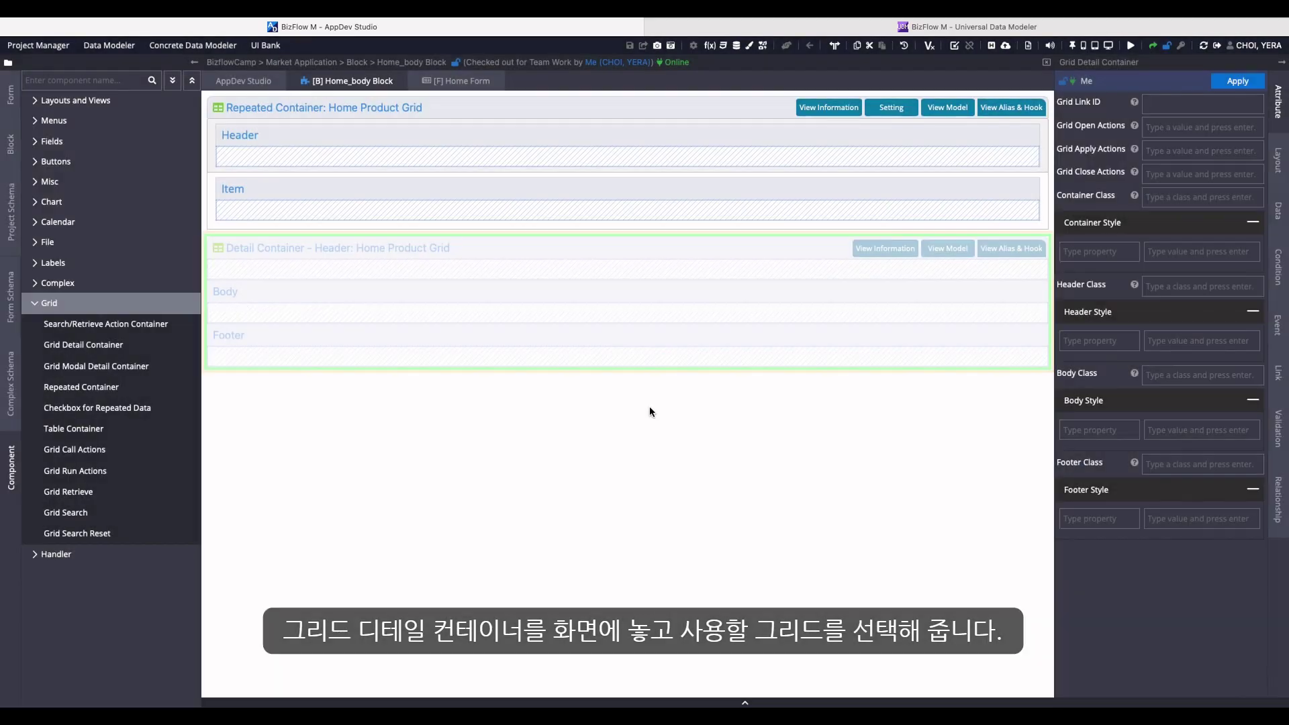
{"action": "left_click", "coordinate": [696, 106]}
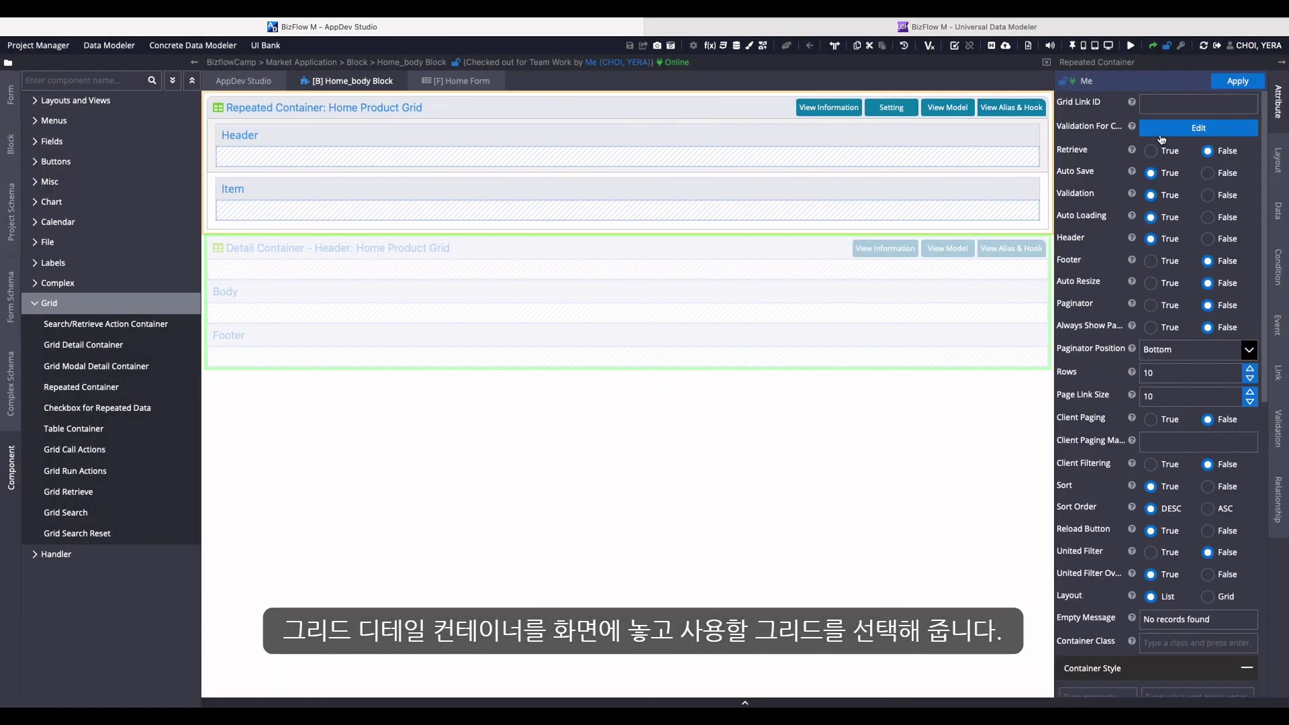
{"action": "left_click", "coordinate": [1172, 104]}
{"action": "type", "text": "pro"}
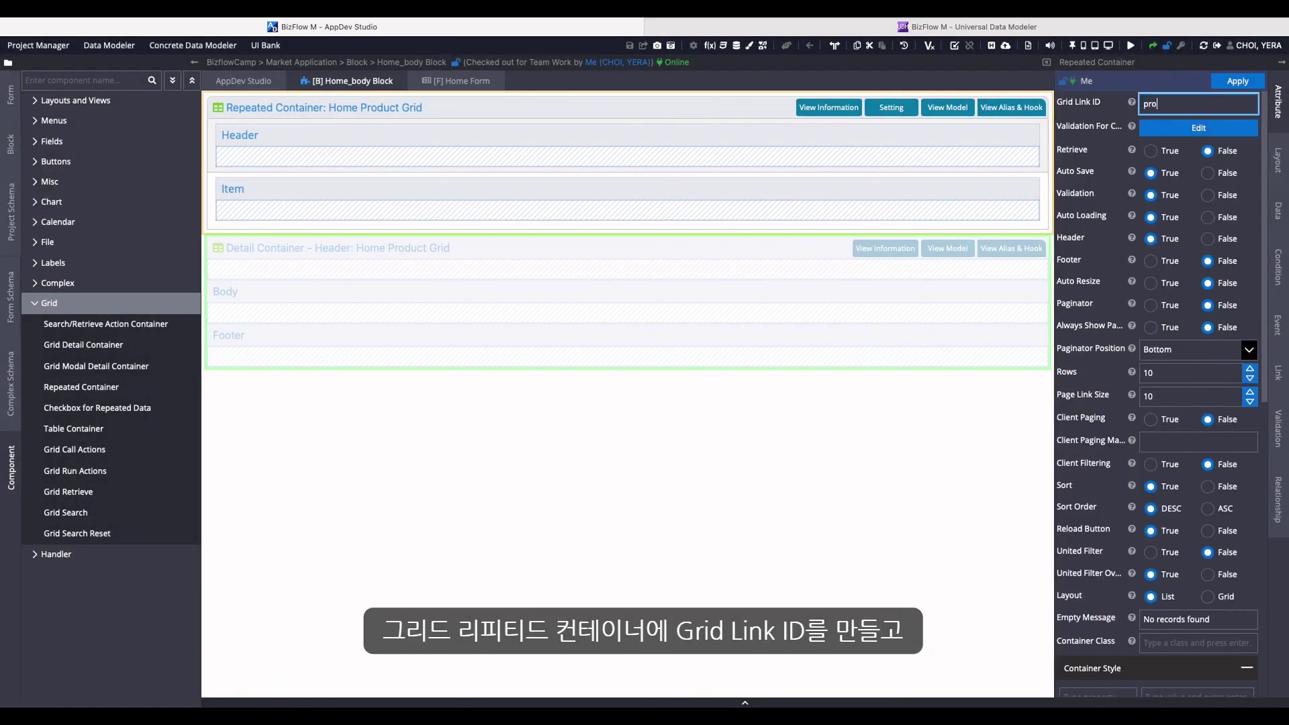
{"action": "type", "text": "duct_link_id"}
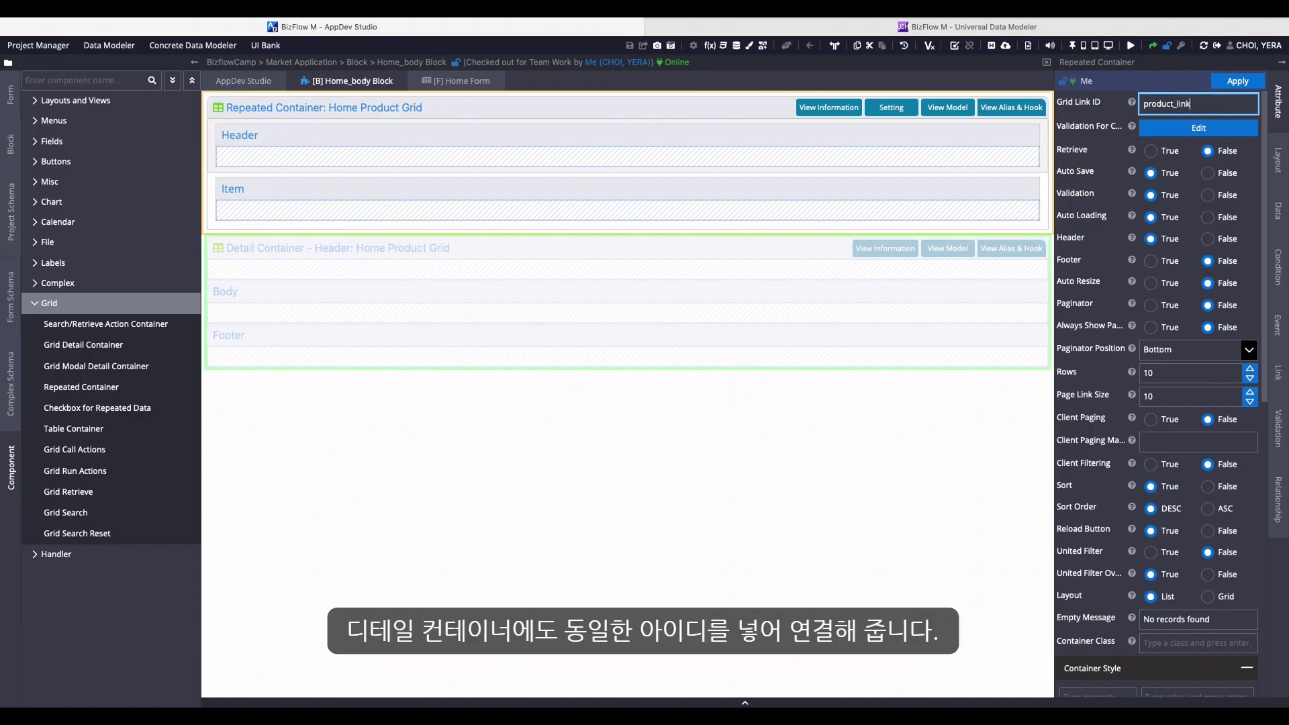
{"action": "left_click", "coordinate": [1238, 82]}
Copy the repeated container's Grid Link ID product_link_id into the Grid Link ID of the detail container.
{"action": "left_click_drag", "start_coordinate": [1216, 98], "coordinate": [1140, 106]}
{"action": "key", "text": "ctrl+c"}
{"action": "left_click", "coordinate": [993, 262]}
{"action": "left_click", "coordinate": [1208, 104]}
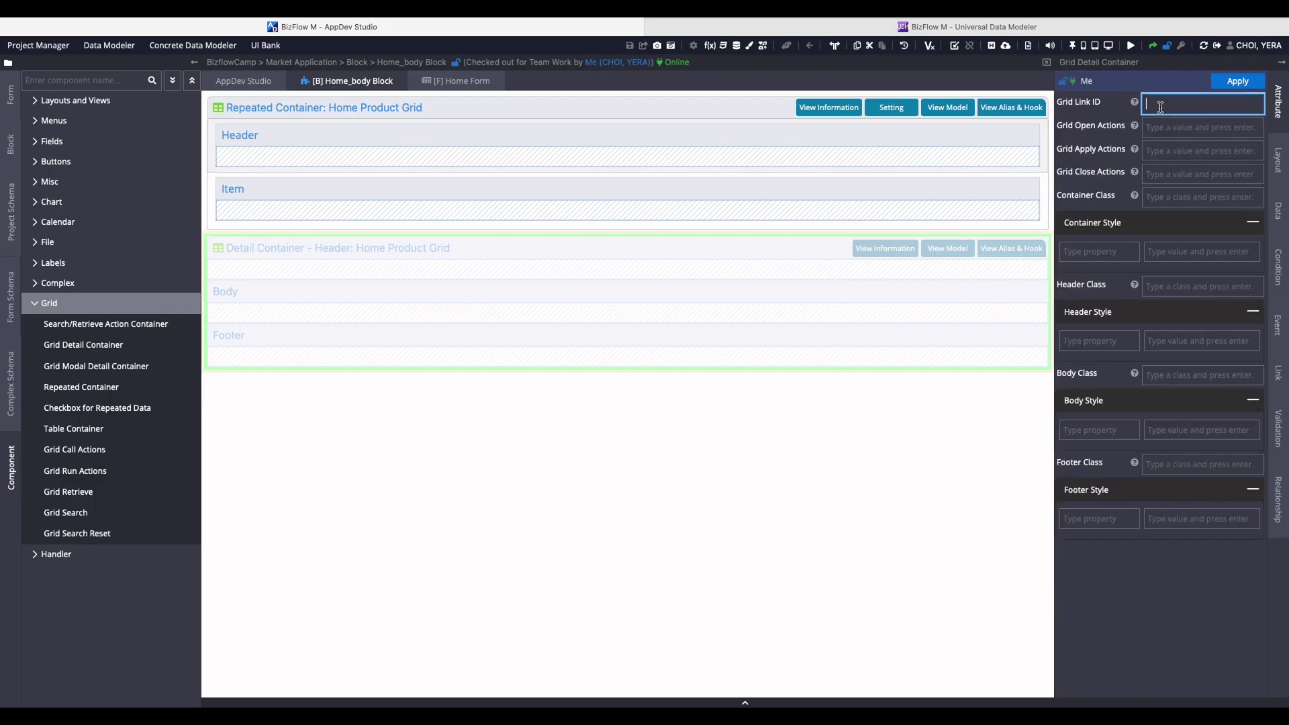
{"action": "key", "text": "ctrl+v"}
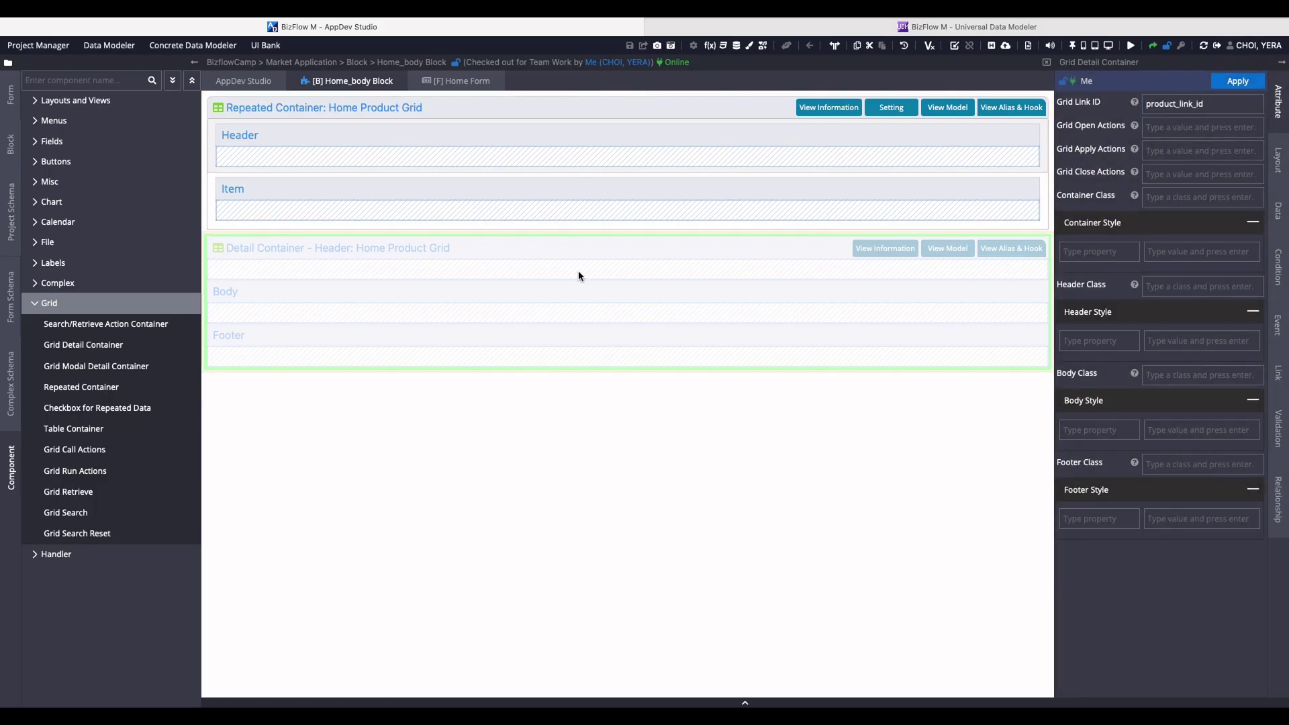
In Universal Data Modeler, copy the function signature of Home Product Grid's Before List hook and close the grid entity alias dialog.
{"action": "left_click", "coordinate": [967, 26]}
{"action": "left_click", "coordinate": [434, 445]}
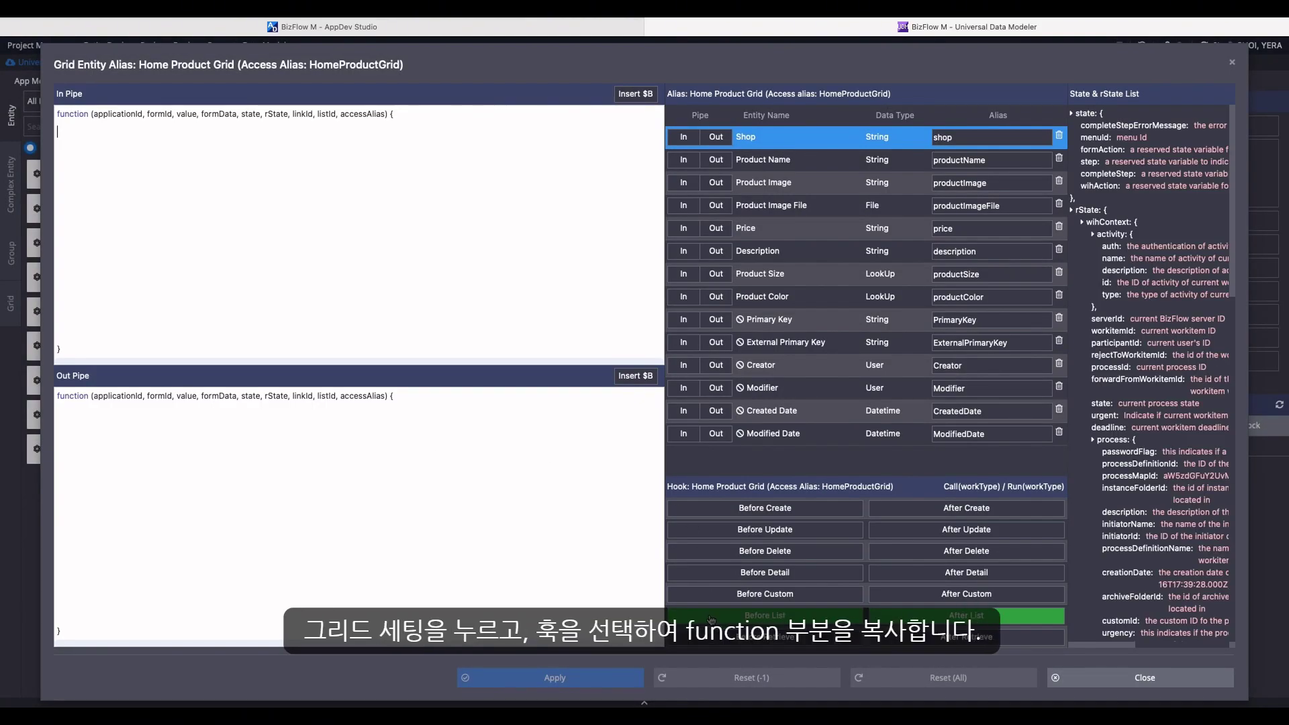
{"action": "left_click", "coordinate": [711, 617]}
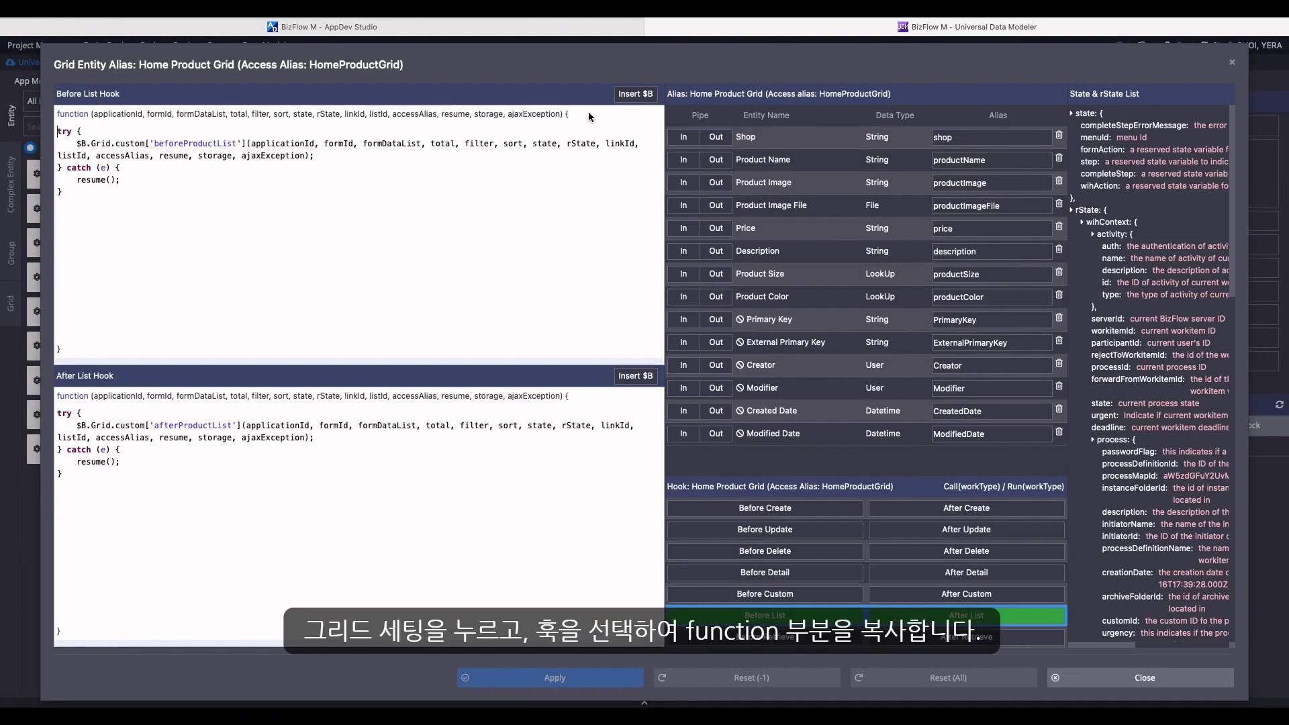
{"action": "left_click_drag", "start_coordinate": [564, 114], "coordinate": [58, 114]}
{"action": "key", "text": "ctrl+c"}
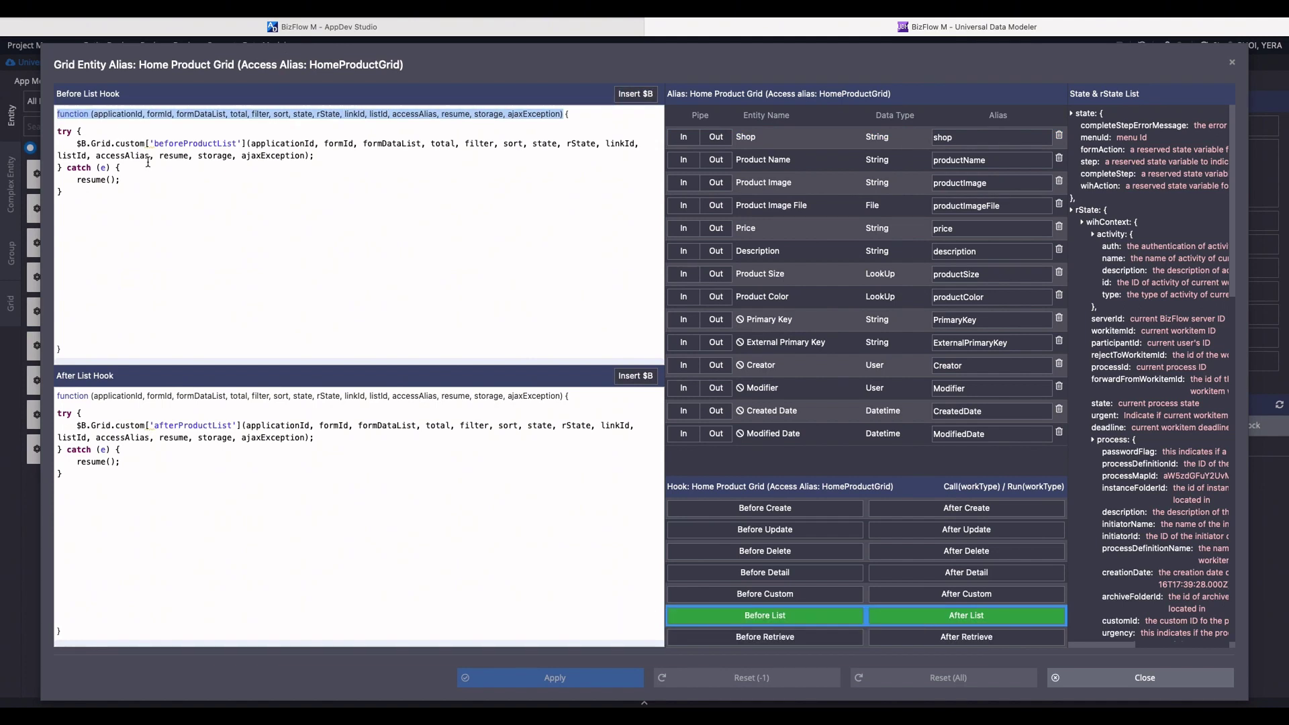
{"action": "left_click", "coordinate": [1145, 677]}
In AppDev Studio, paste the copied signature into the block's Extend JavaScript code and name the function beforeProductList.
{"action": "left_click", "coordinate": [322, 26]}
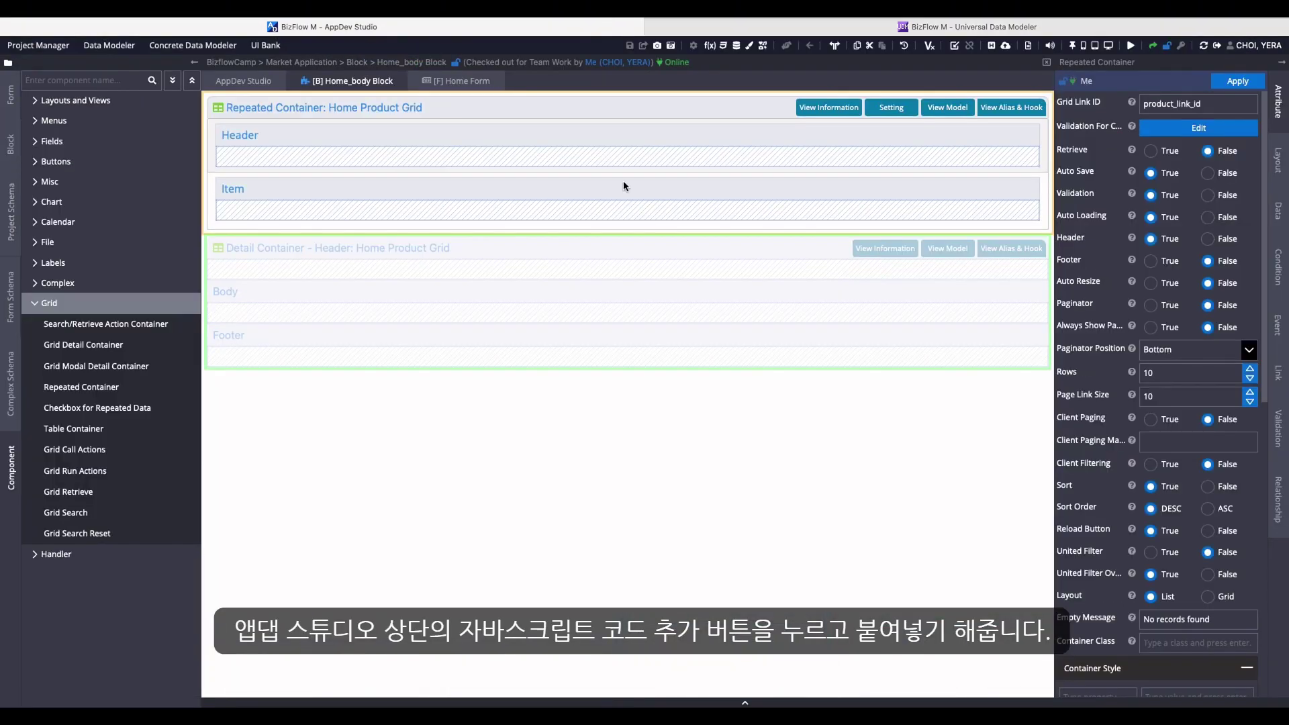
{"action": "left_click", "coordinate": [724, 46]}
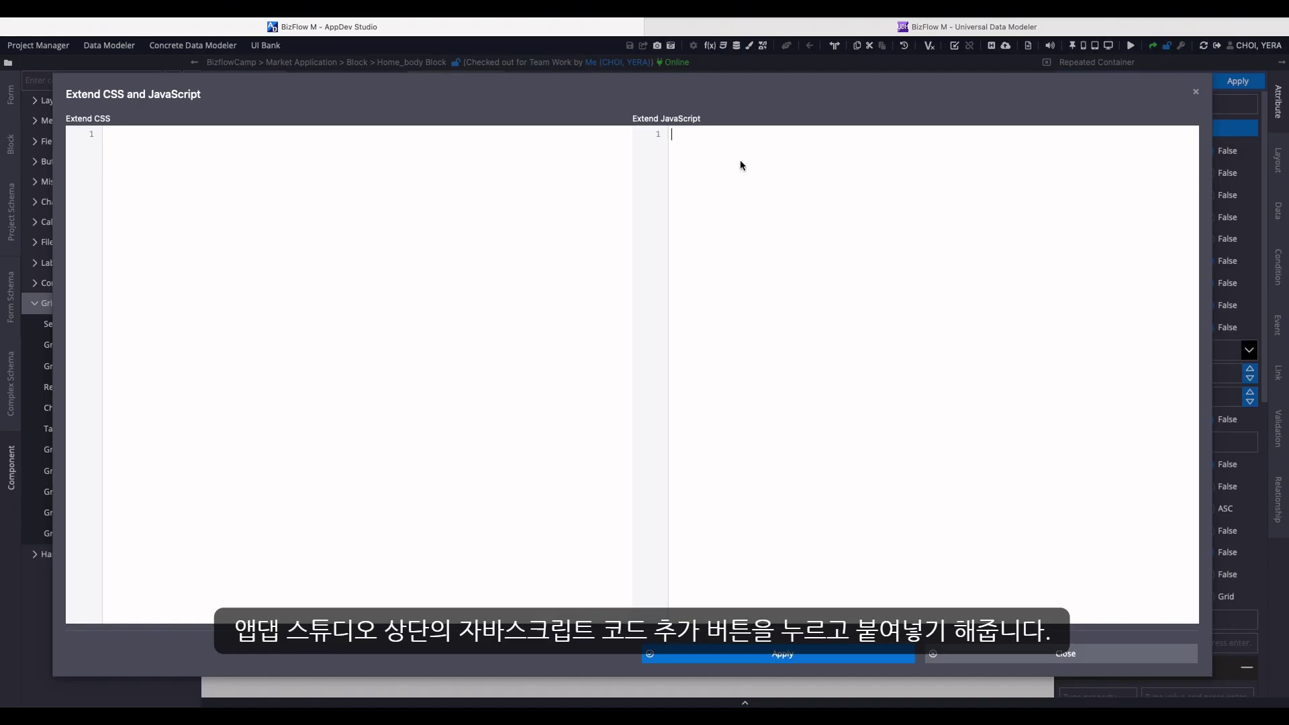
{"action": "key", "text": "ctrl+v"}
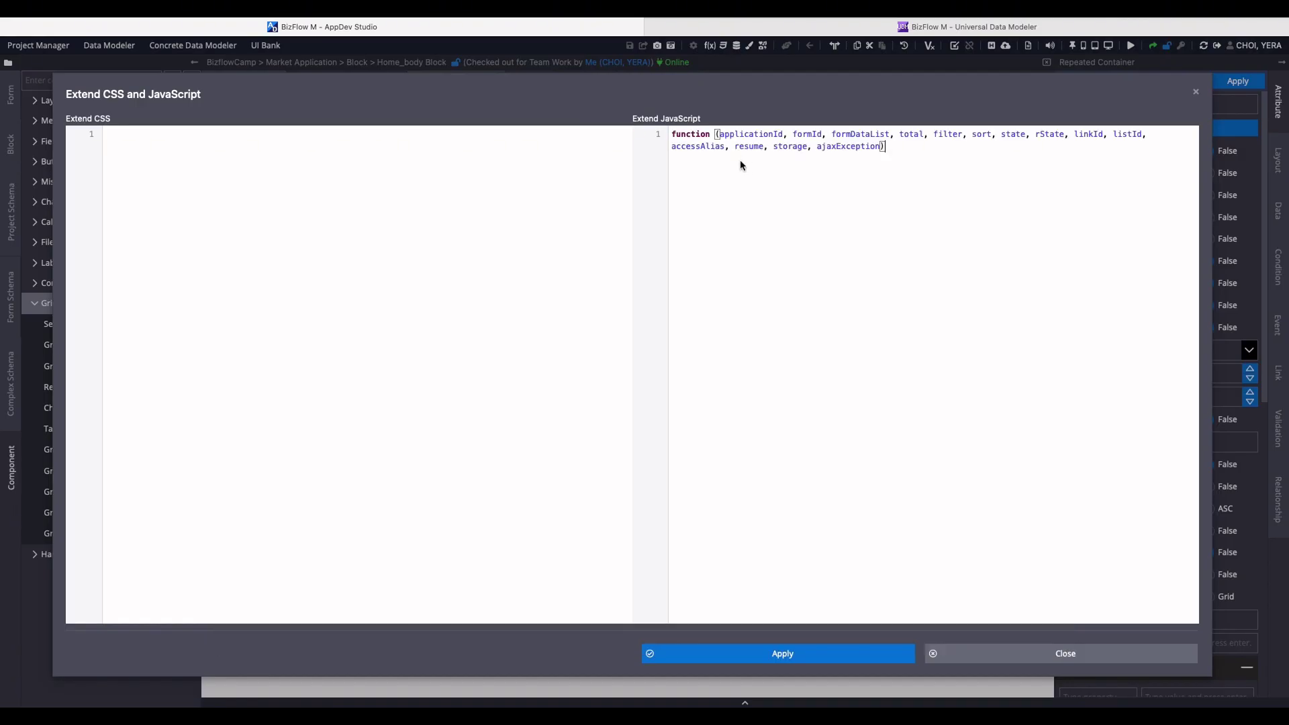
{"action": "left_click", "coordinate": [714, 134]}
{"action": "type", "text": "before"}
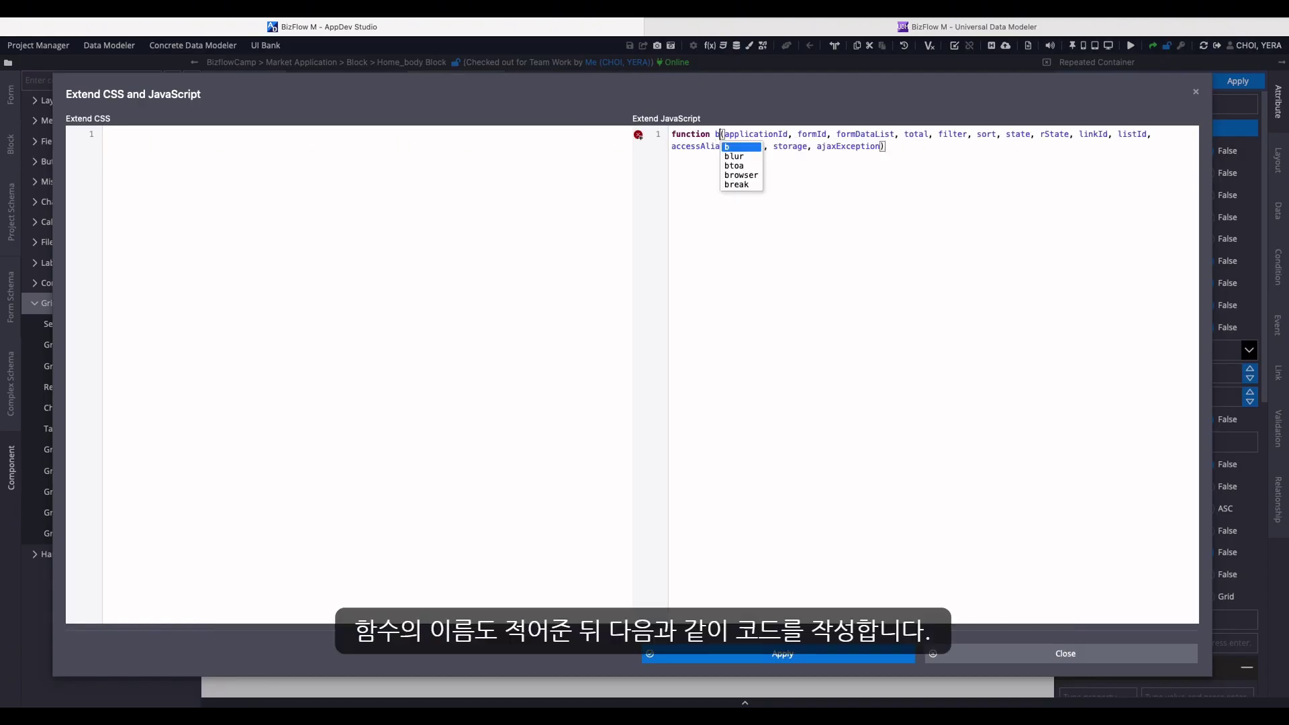
{"action": "type", "text": "ProductList"}
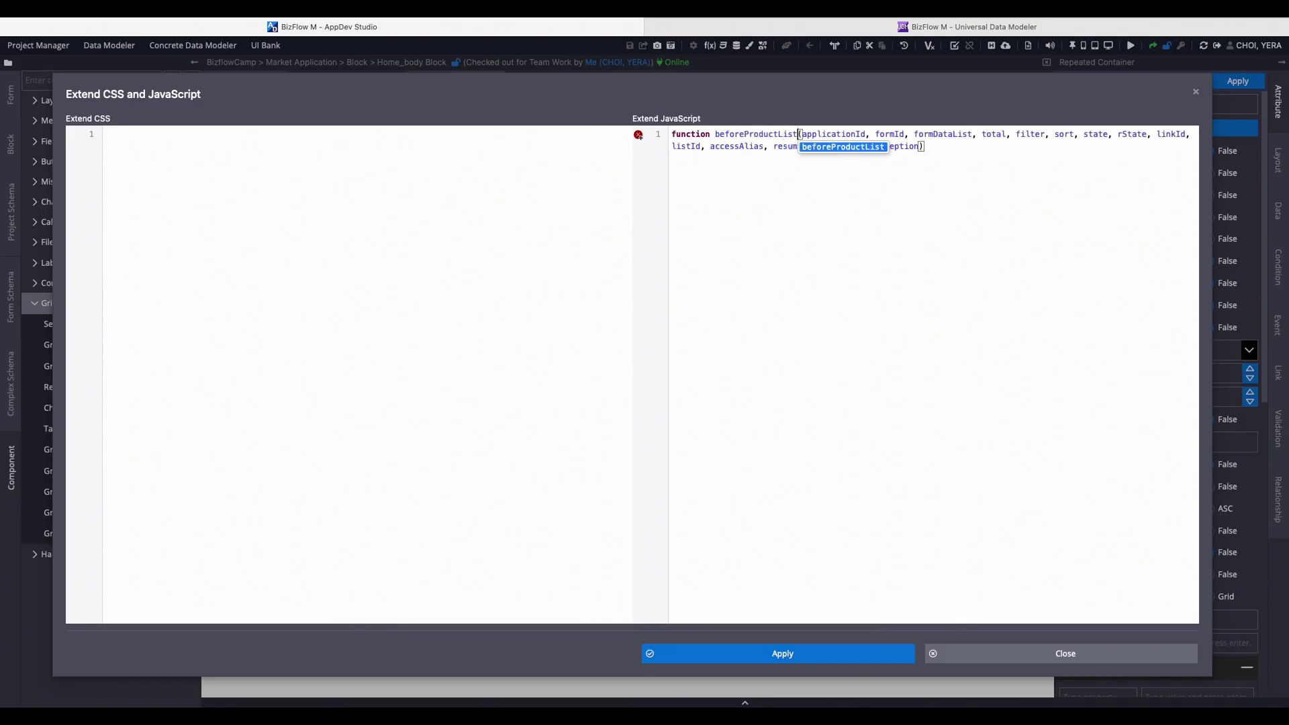
{"action": "key", "text": "Escape"}
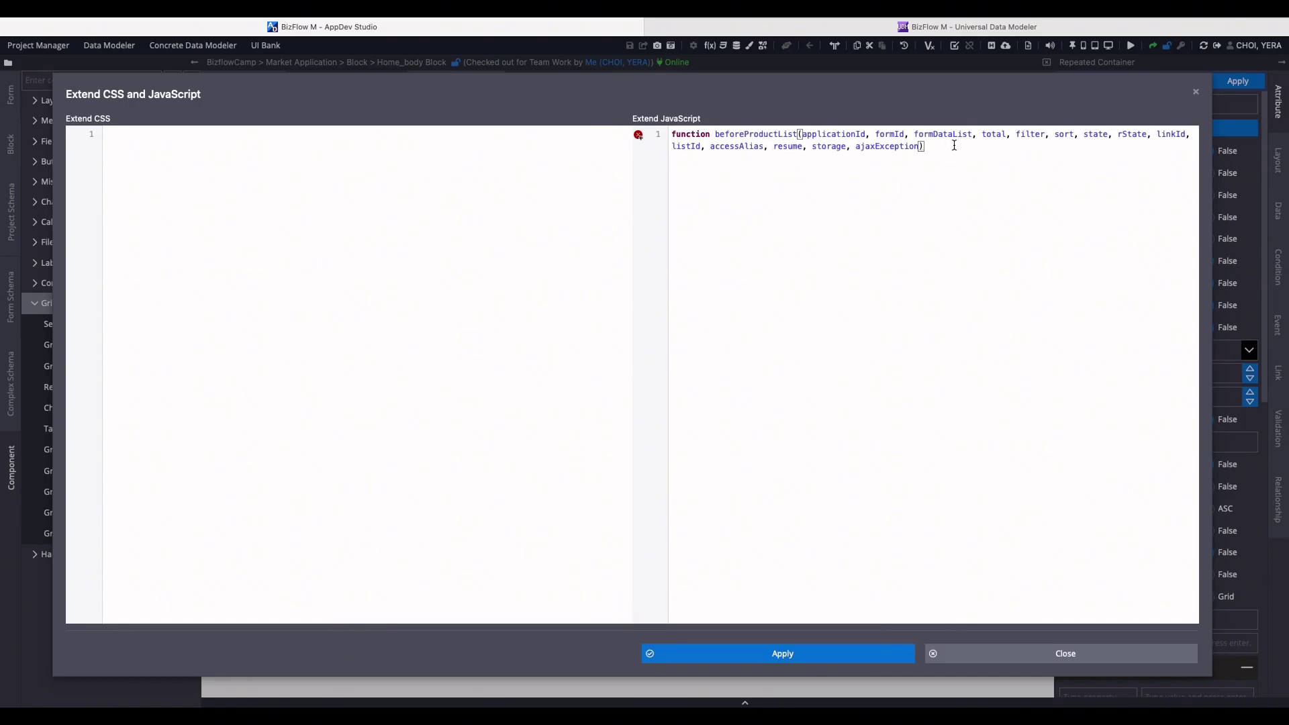
Give the beforeProductList function a body that calls resume();.
{"action": "key", "text": "End"}
{"action": "type", "text": "{"}
{"action": "key", "text": "Return"}
{"action": "type", "text": "resume("}
Duplicate the beforeProductList function below the original and rename the copy afterProductList.
{"action": "key", "text": "super+a"}
{"action": "key", "text": "super+c"}
{"action": "key", "text": "Right"}
{"action": "key", "text": "Return"}
{"action": "key", "text": "Return"}
{"action": "key", "text": "super+v"}
{"action": "key", "text": "super+space"}
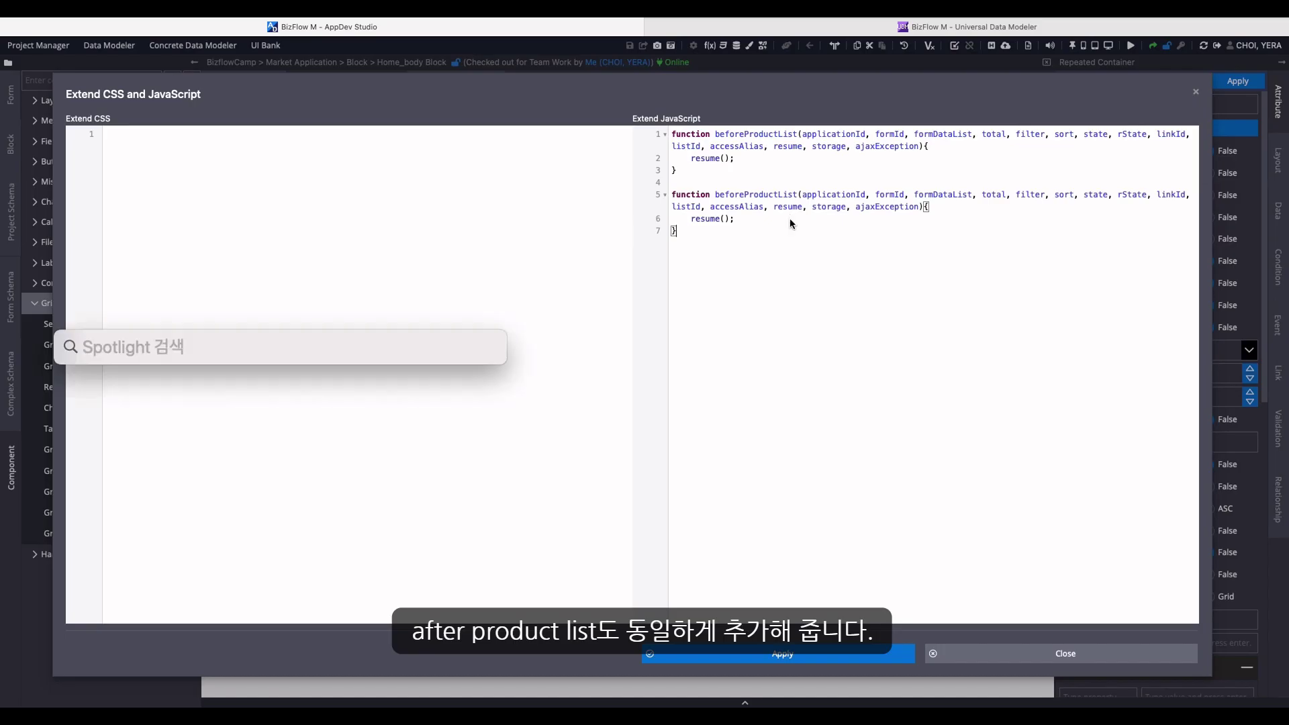
{"action": "key", "text": "Escape"}
{"action": "left_click", "coordinate": [744, 195]}
{"action": "key", "text": "BackSpace"}
{"action": "key", "text": "BackSpace"}
{"action": "key", "text": "BackSpace"}
{"action": "key", "text": "BackSpace"}
{"action": "key", "text": "BackSpace"}
{"action": "key", "text": "BackSpace"}
{"action": "type", "text": "af"}
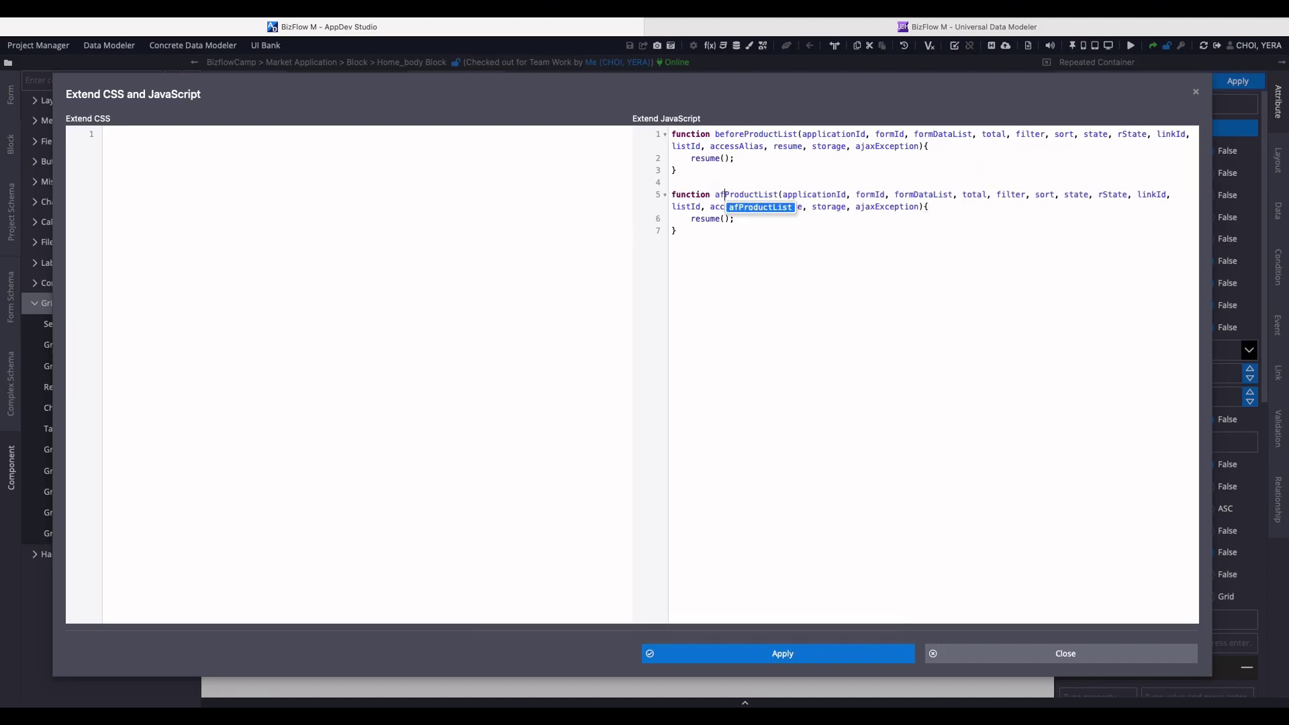
{"action": "type", "text": "ter"}
Add console.log("afterProductList", formDataList); before the resume call in the afterProductList function.
{"action": "left_click", "coordinate": [929, 207]}
{"action": "key", "text": "Return"}
{"action": "type", "text": "console"}
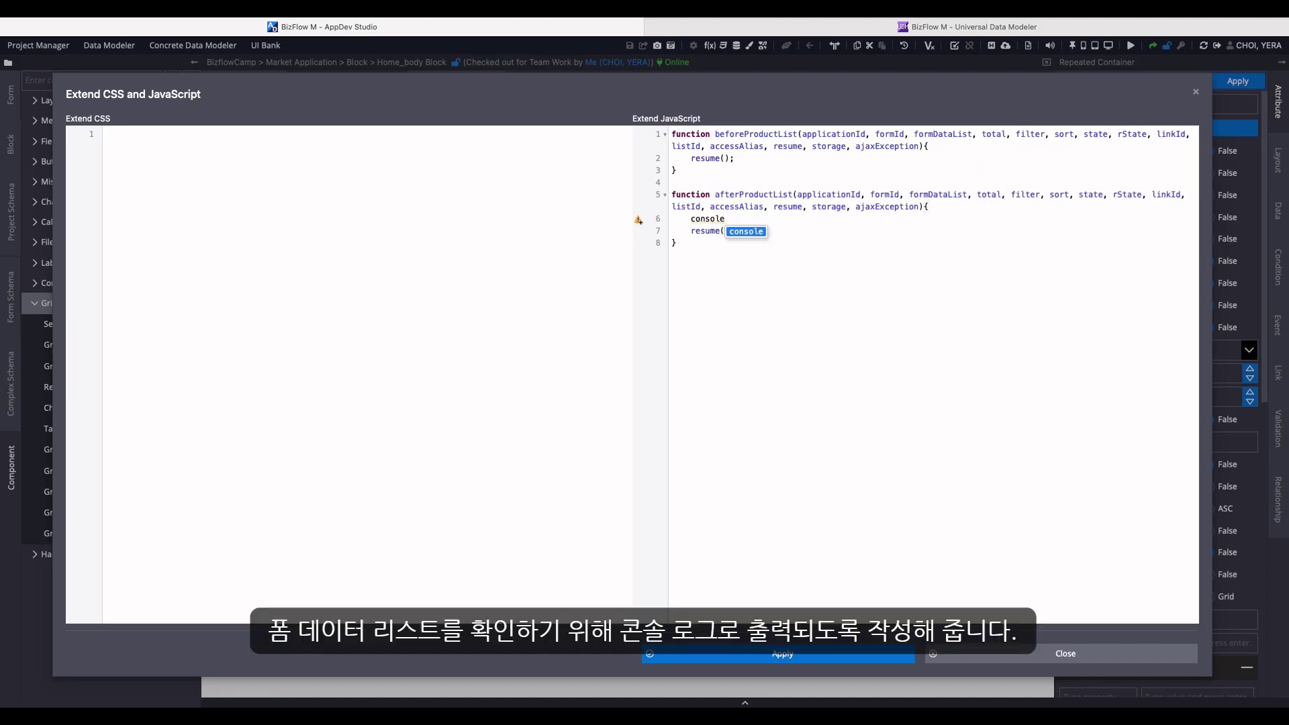
{"action": "type", "text": ".log("}
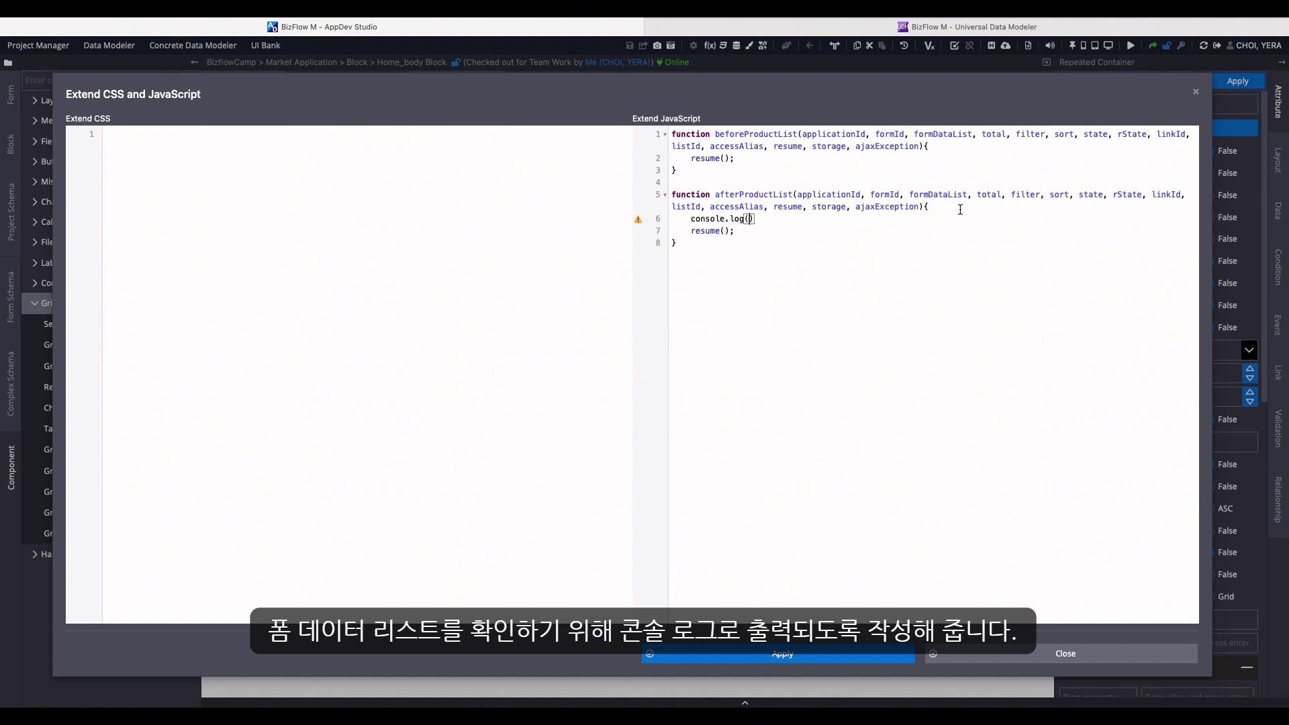
{"action": "type", "text": "\""}
{"action": "double_click", "coordinate": [756, 194]}
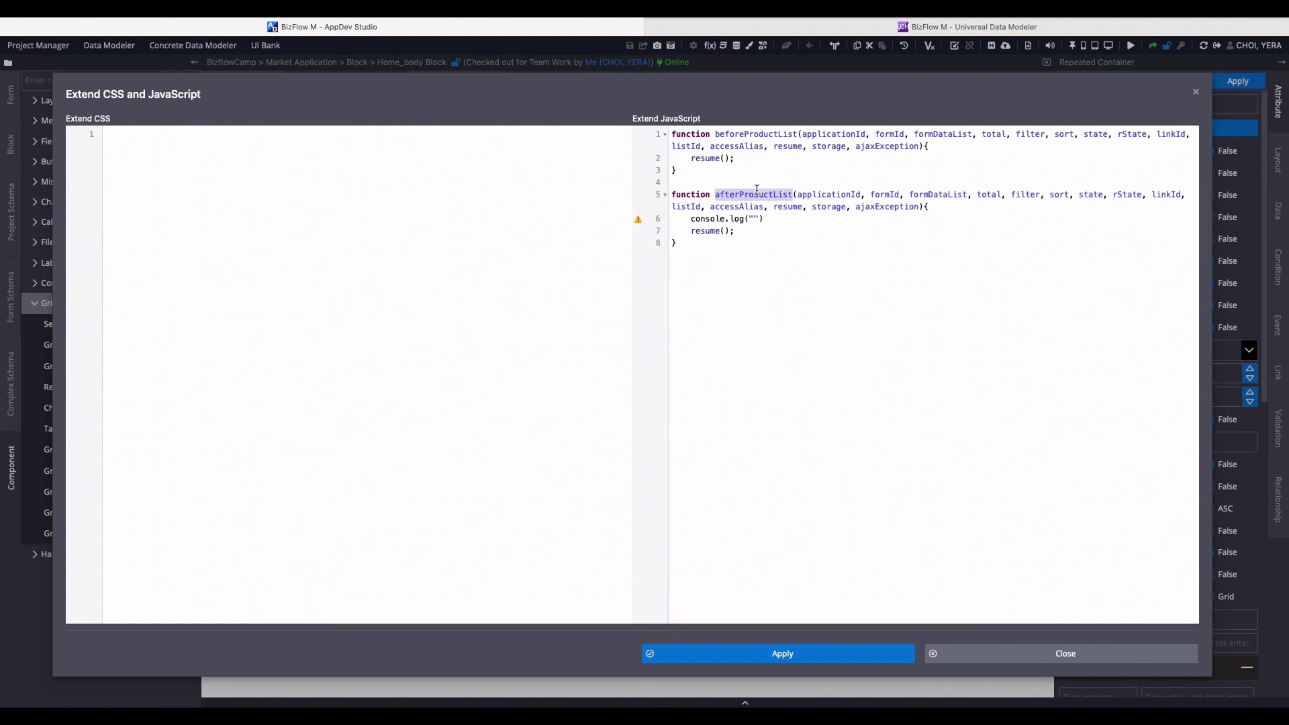
{"action": "key", "text": "ctrl+c"}
{"action": "left_click", "coordinate": [755, 219]}
{"action": "key", "text": "ctrl+v"}
{"action": "key", "text": "Right"}
{"action": "type", "text": ","}
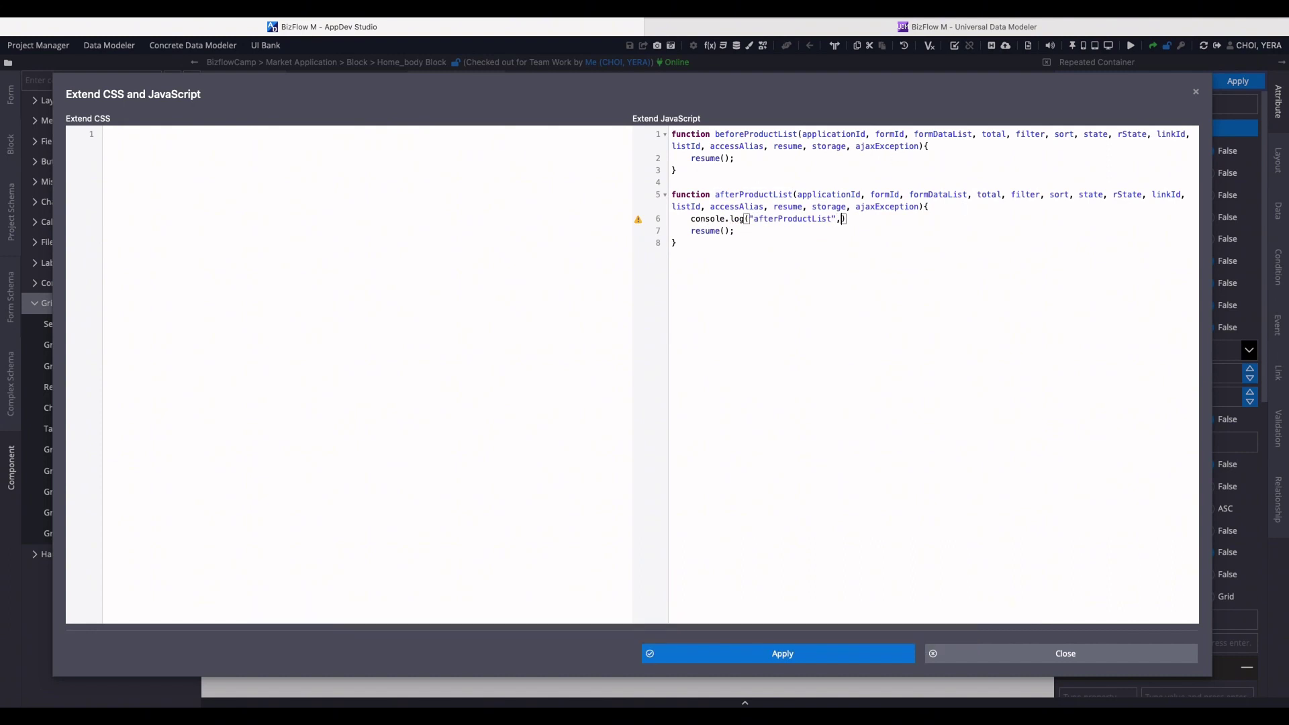
{"action": "type", "text": " formDataList);"}
Register the first function below both functions with $B.Grid.extend("beforeProductList", beforeProductList);.
{"action": "key", "text": "Down"}
{"action": "key", "text": "Down"}
{"action": "key", "text": "Return"}
{"action": "key", "text": "Return"}
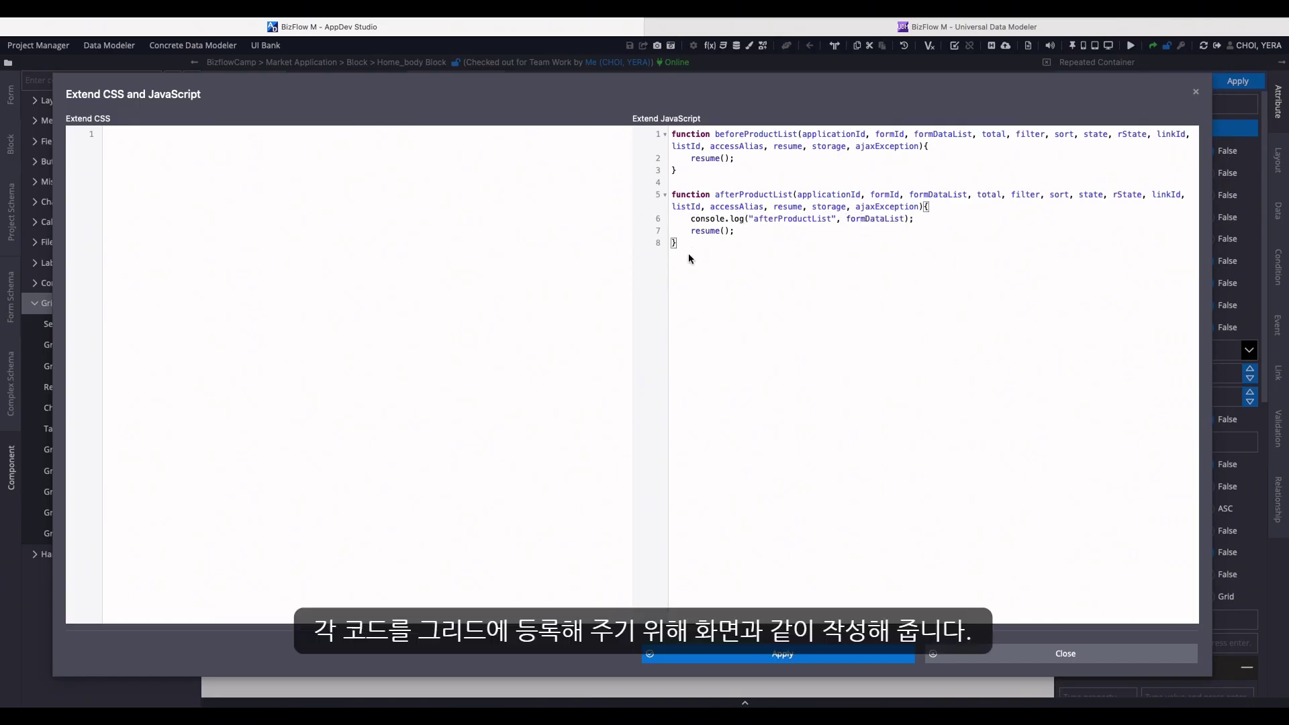
{"action": "type", "text": "$B."}
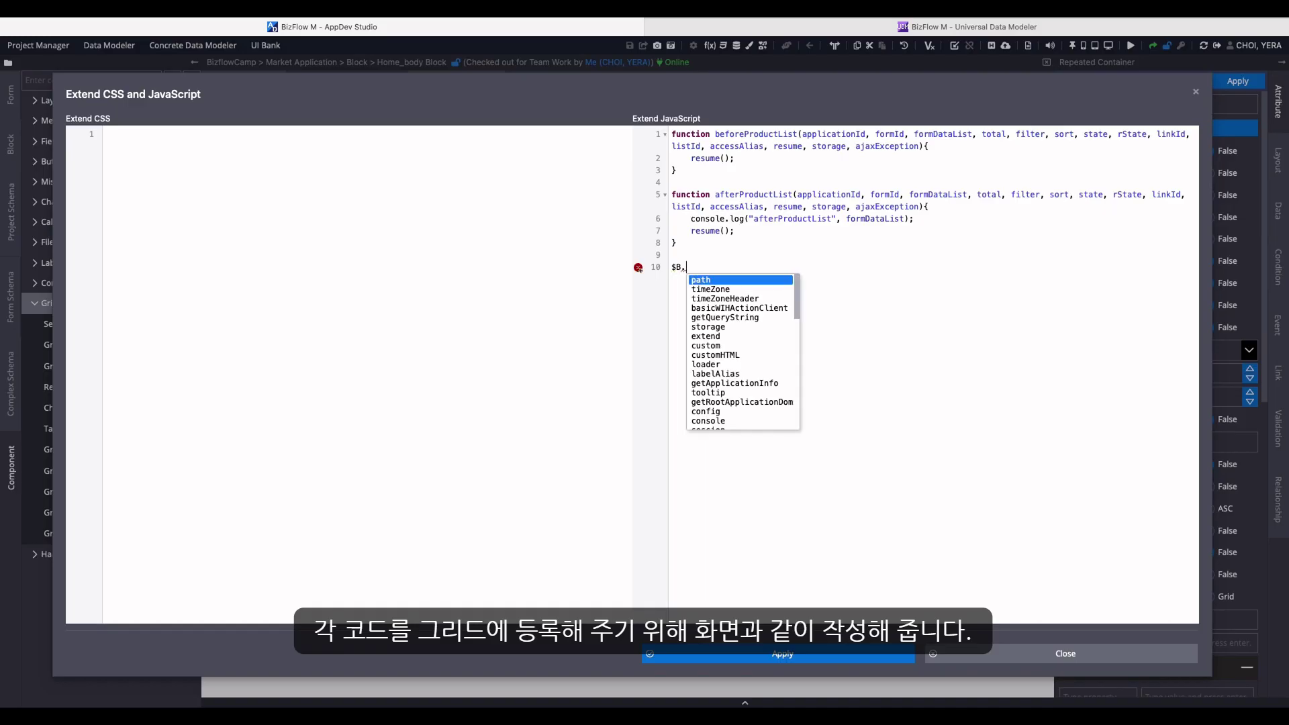
{"action": "type", "text": "Grid.extend"}
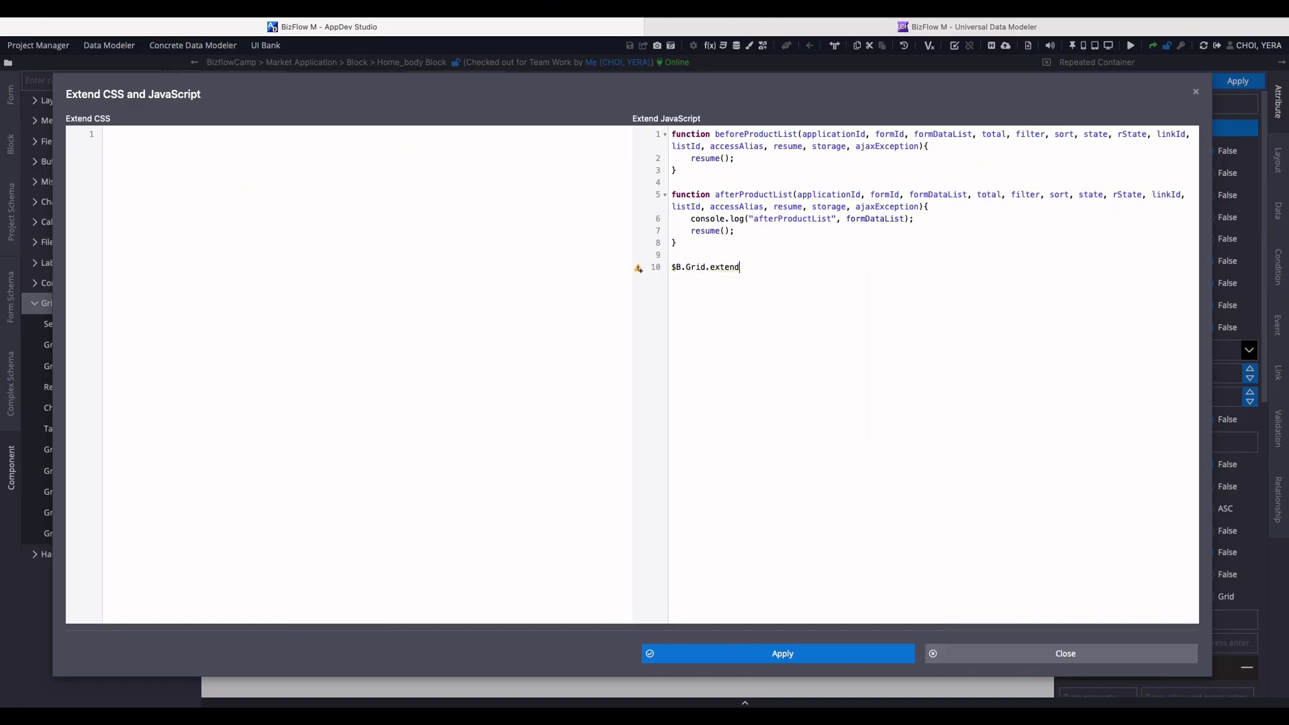
{"action": "type", "text": "(\""}
{"action": "double_click", "coordinate": [758, 132]}
{"action": "key", "text": "super+c"}
{"action": "left_click", "coordinate": [748, 267]}
{"action": "key", "text": "super+v"}
{"action": "type", "text": "\","}
{"action": "key", "text": "super+v"}
{"action": "type", "text": ";"}
Duplicate the $B.Grid.extend("beforeProductList", beforeProductList); line directly below itself in the Extend JavaScript code.
{"action": "left_click", "coordinate": [665, 267]}
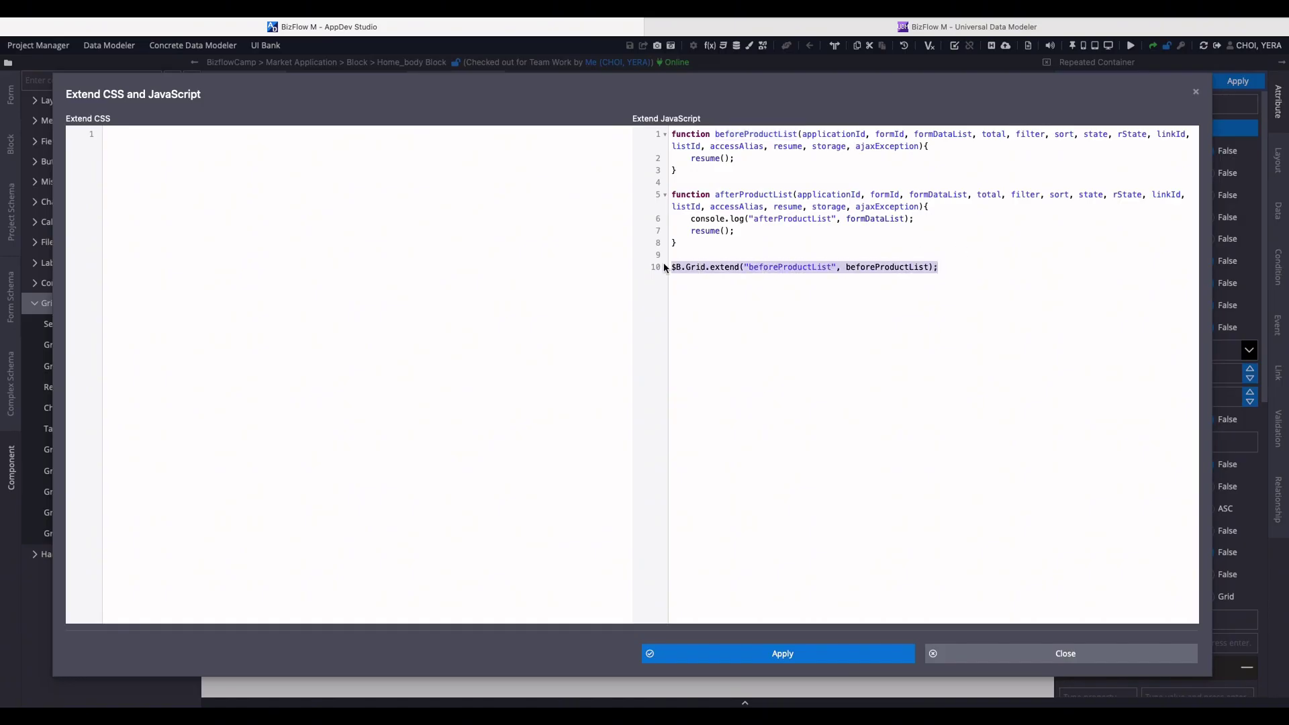
{"action": "key", "text": "super+c"}
{"action": "left_click", "coordinate": [949, 279]}
{"action": "key", "text": "Return"}
{"action": "key", "text": "super+v"}
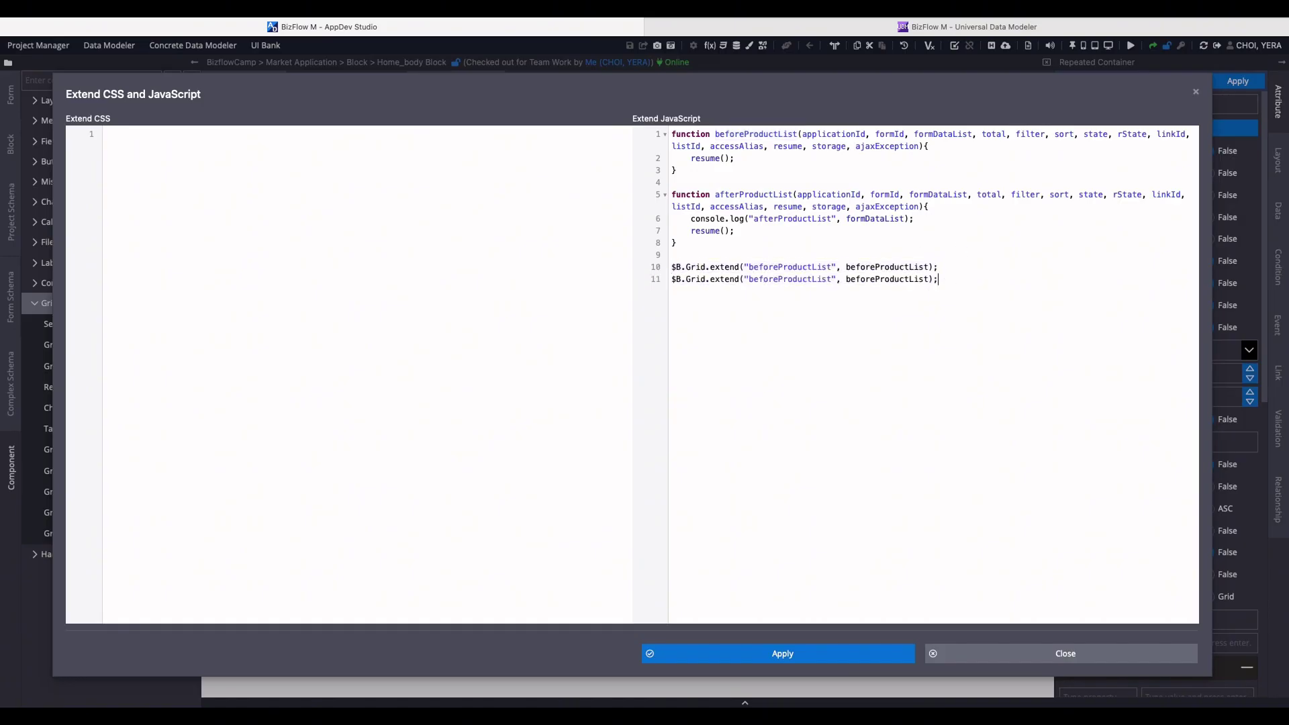
Replace both names in the copied $B.Grid.extend line with afterProductList and apply the extended script.
{"action": "double_click", "coordinate": [777, 220]}
{"action": "key", "text": "super+c"}
{"action": "double_click", "coordinate": [789, 279]}
{"action": "key", "text": "super+v"}
{"action": "double_click", "coordinate": [883, 279]}
{"action": "key", "text": "super+v"}
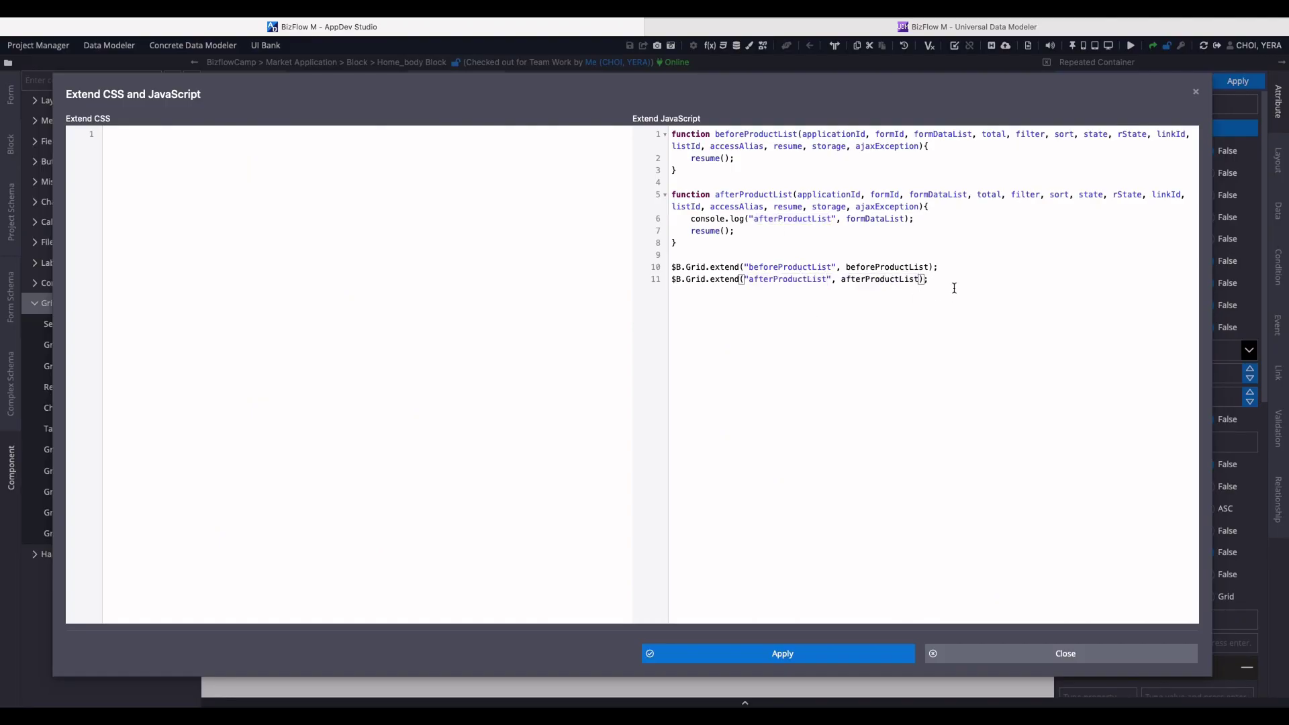
{"action": "left_click", "coordinate": [954, 288]}
{"action": "left_click", "coordinate": [833, 661]}
Find the Flex Layout component and place it in the Header area of the Home Product Grid repeated container.
{"action": "left_click", "coordinate": [102, 81]}
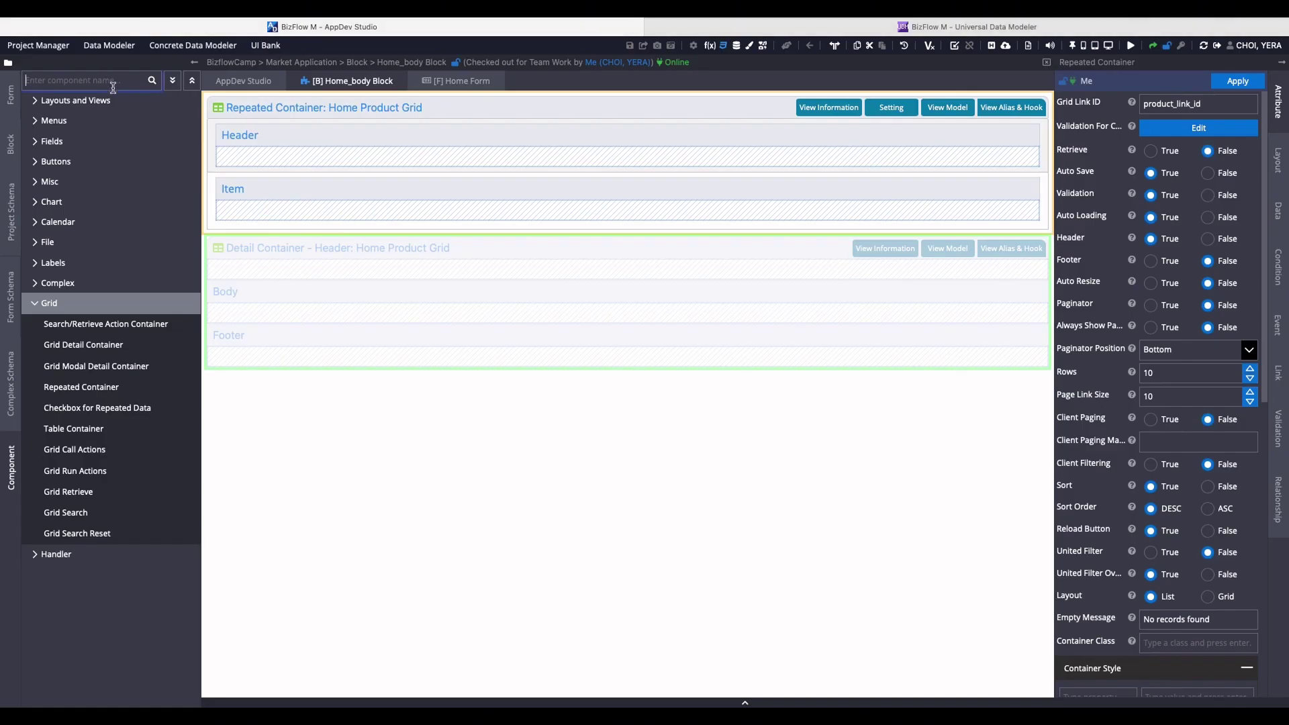
{"action": "type", "text": "flex"}
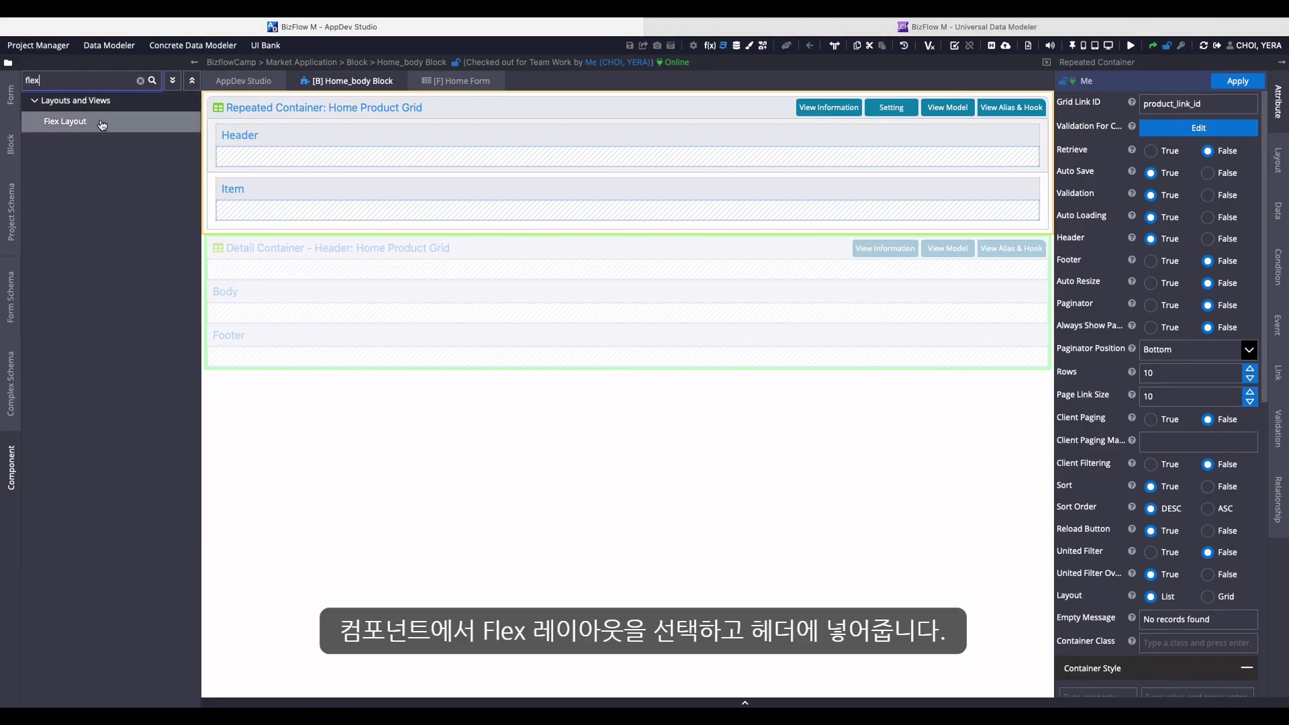
{"action": "left_click_drag", "start_coordinate": [65, 121], "coordinate": [357, 160]}
Add a container to the header's Flex Layout with the container classes d-flex and justify-content-end, and apply it.
{"action": "scroll", "coordinate": [1126, 269], "scroll_direction": "down", "scroll_amount": 2}
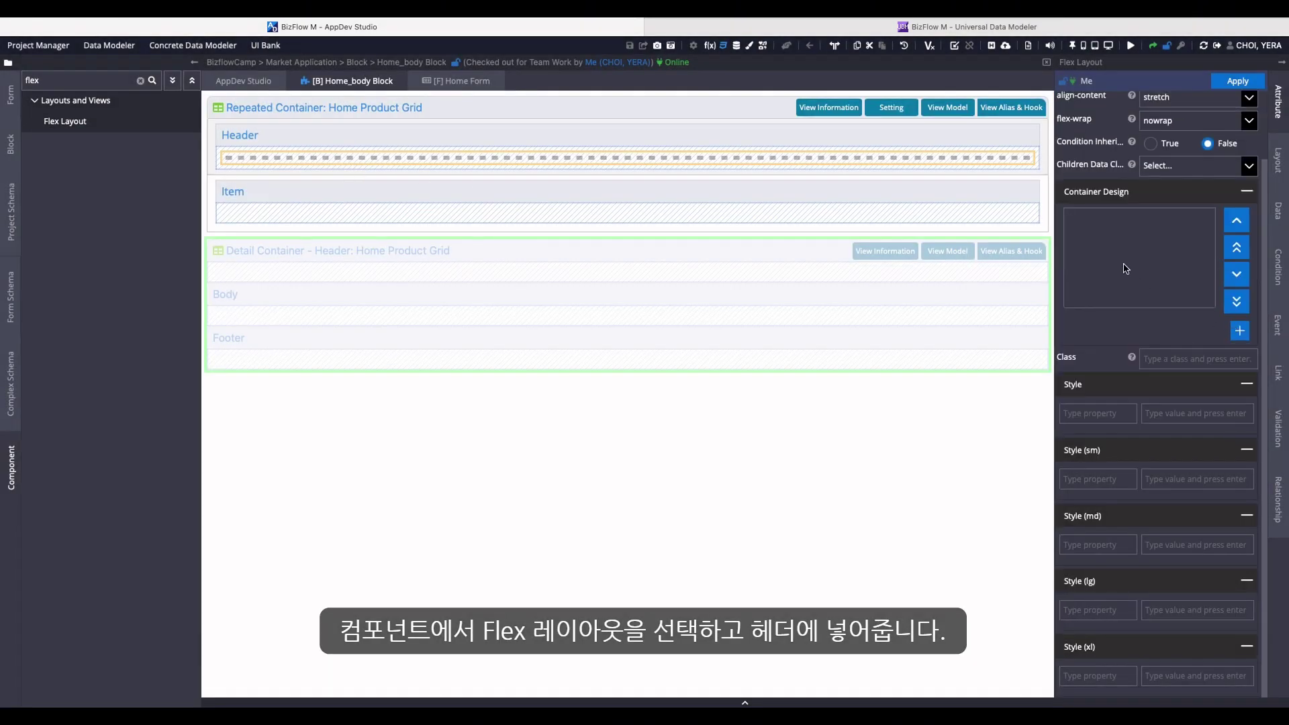
{"action": "left_click", "coordinate": [1240, 335]}
{"action": "scroll", "coordinate": [1209, 355], "scroll_direction": "down", "scroll_amount": 2}
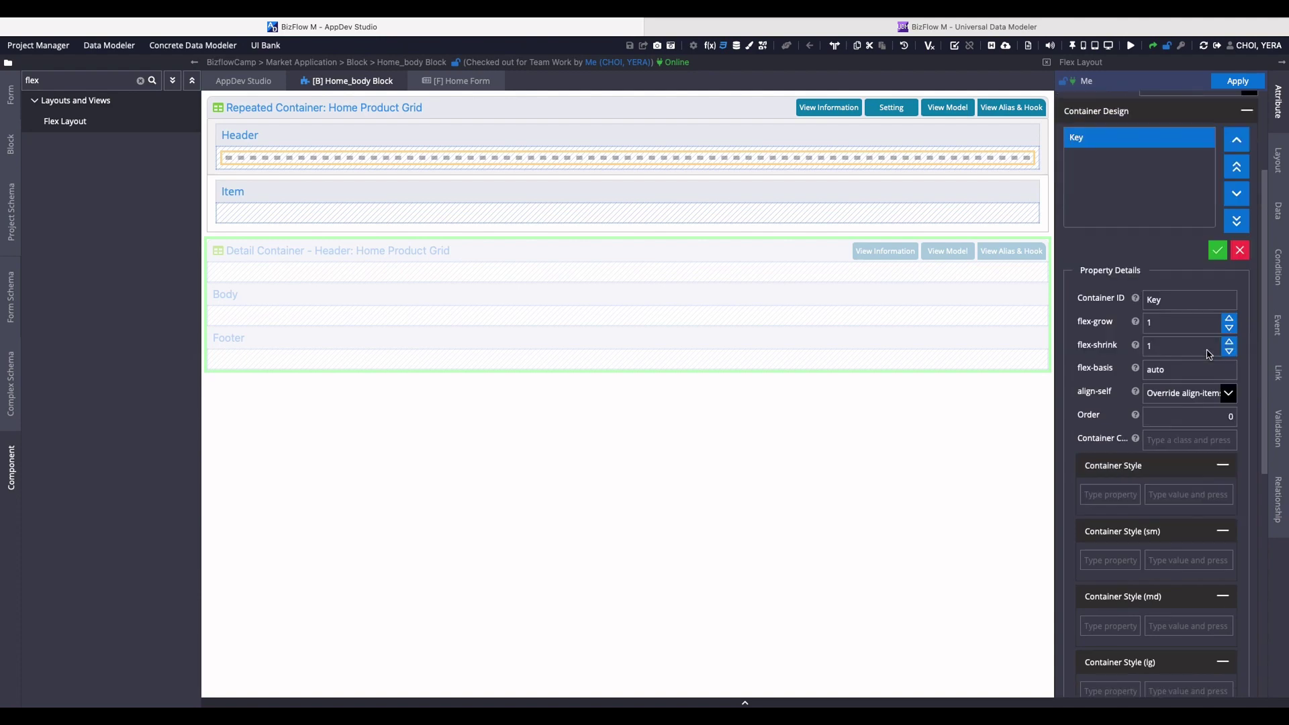
{"action": "left_click", "coordinate": [1161, 442]}
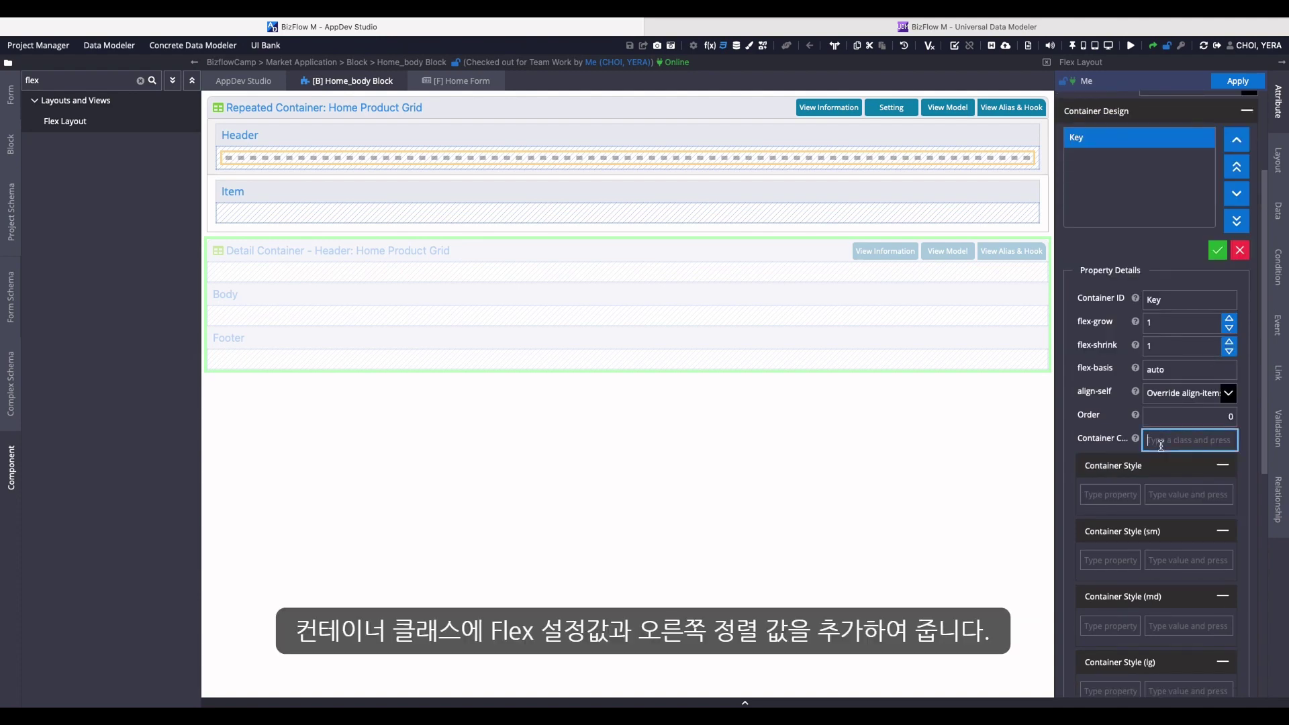
{"action": "type", "text": "d-flex"}
{"action": "key", "text": "Return"}
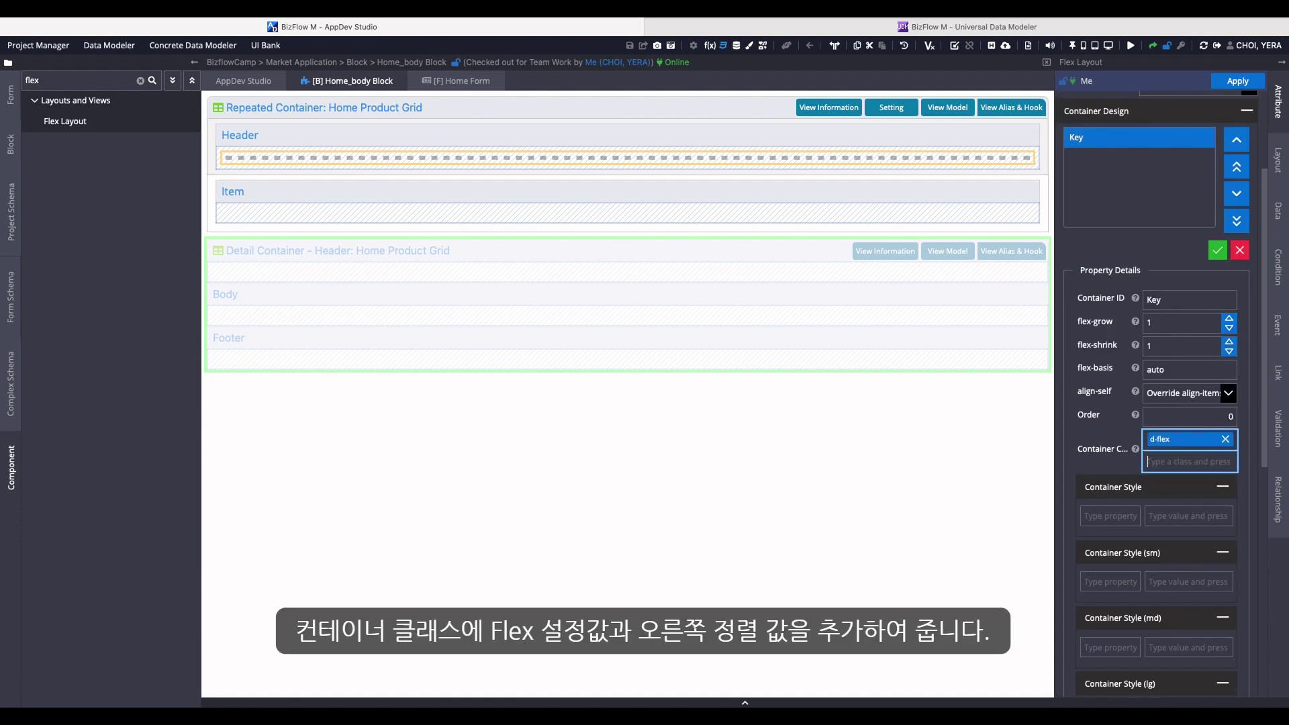
{"action": "type", "text": "justify-co"}
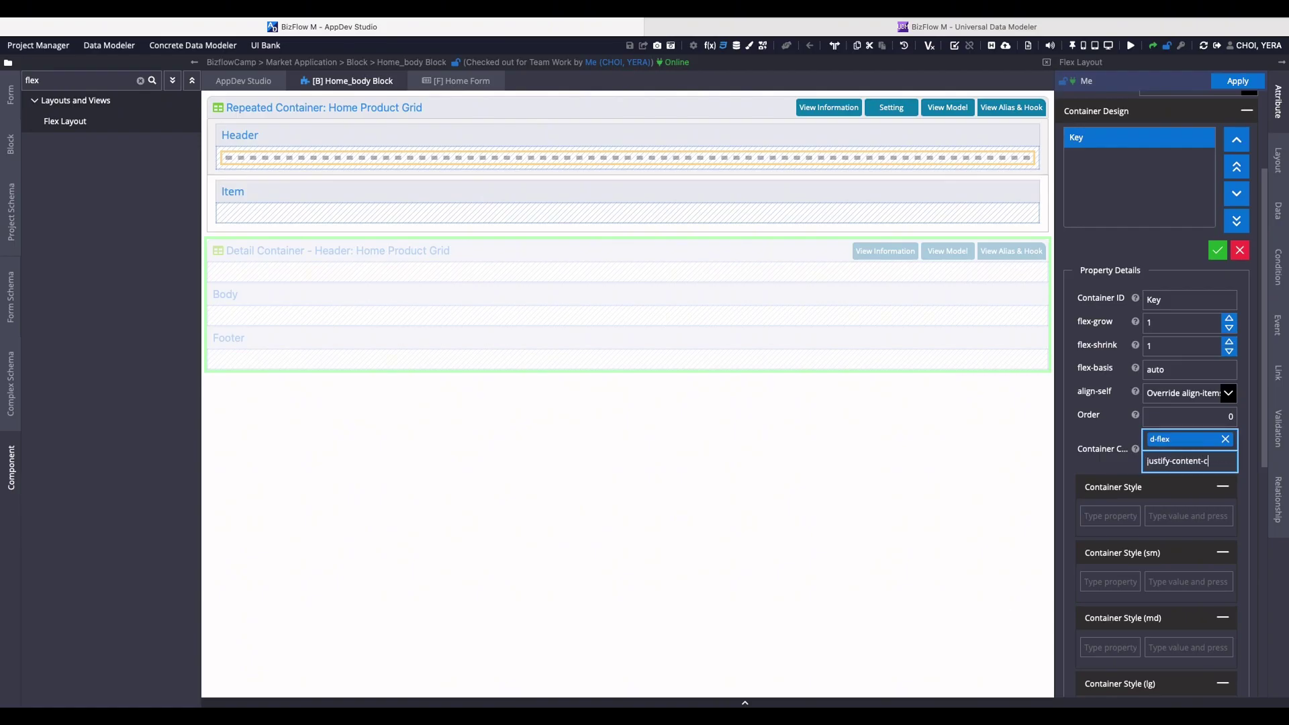
{"action": "type", "text": "ntent-end"}
{"action": "key", "text": "Return"}
{"action": "left_click", "coordinate": [1216, 251]}
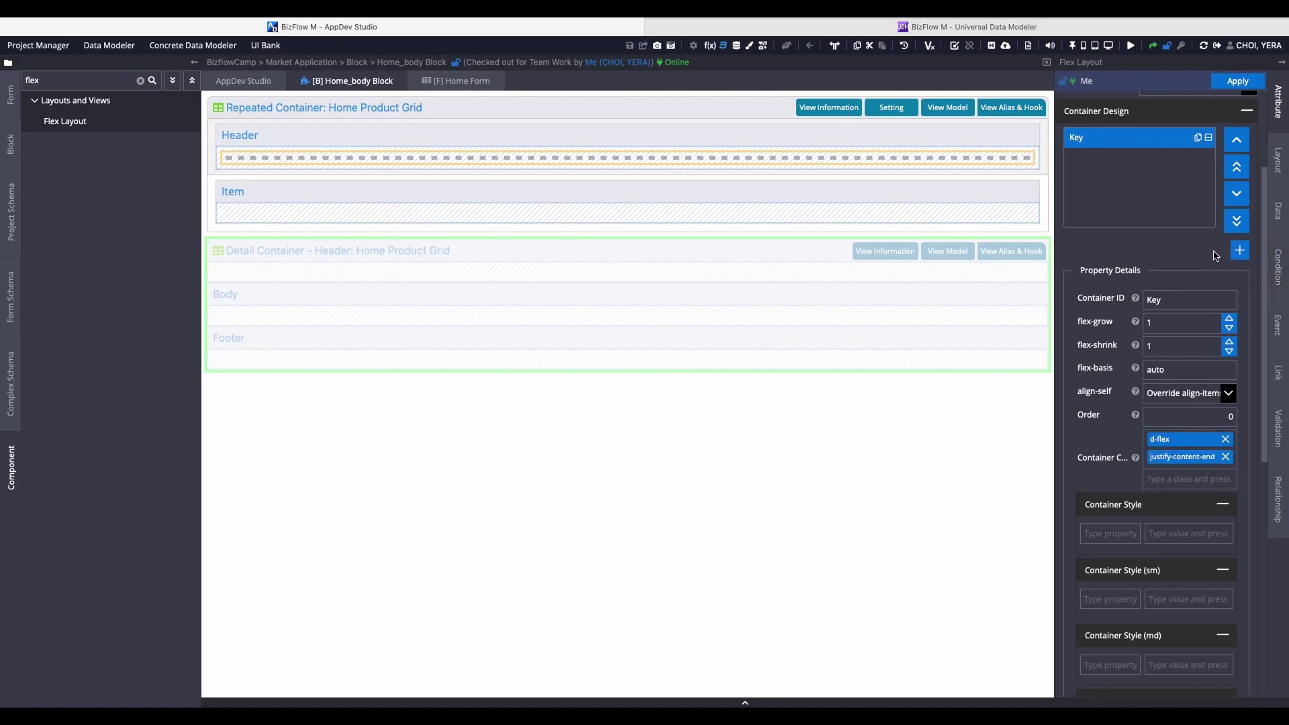
{"action": "left_click", "coordinate": [1237, 81]}
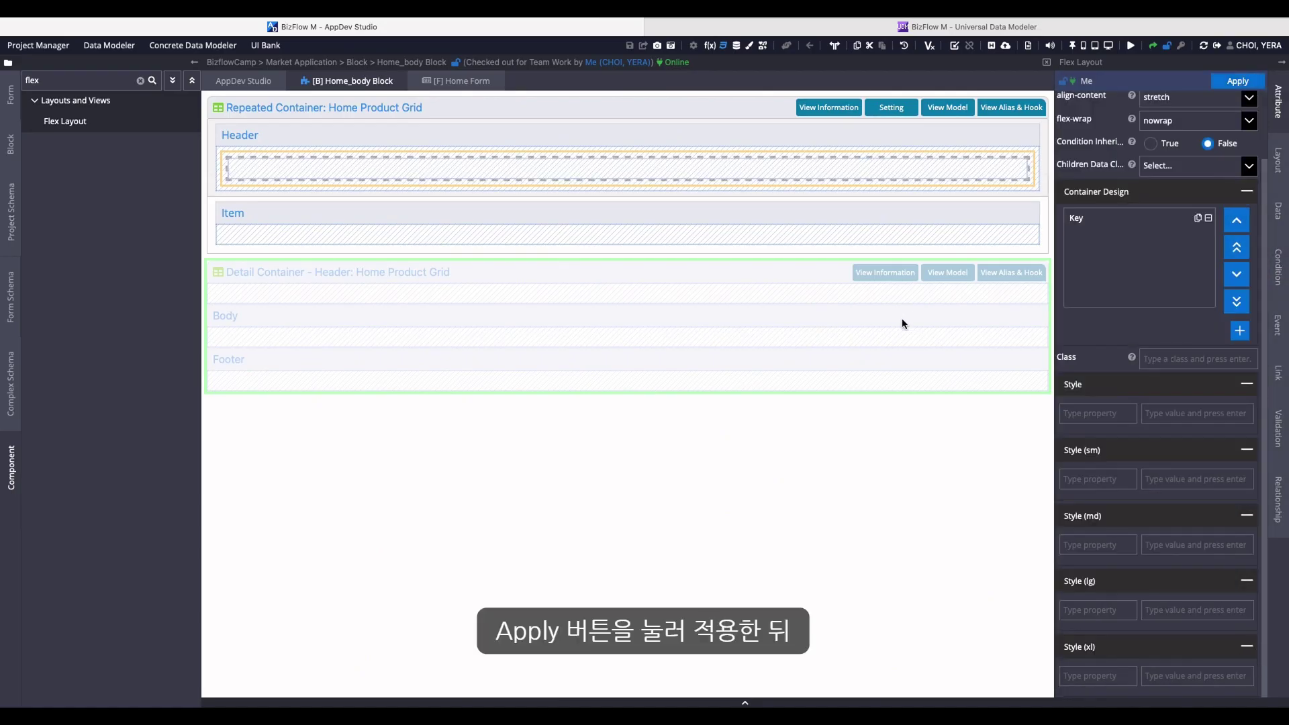
Insert two Grid Call Actions of types Add and Update into the header's flex container.
{"action": "left_click", "coordinate": [69, 87]}
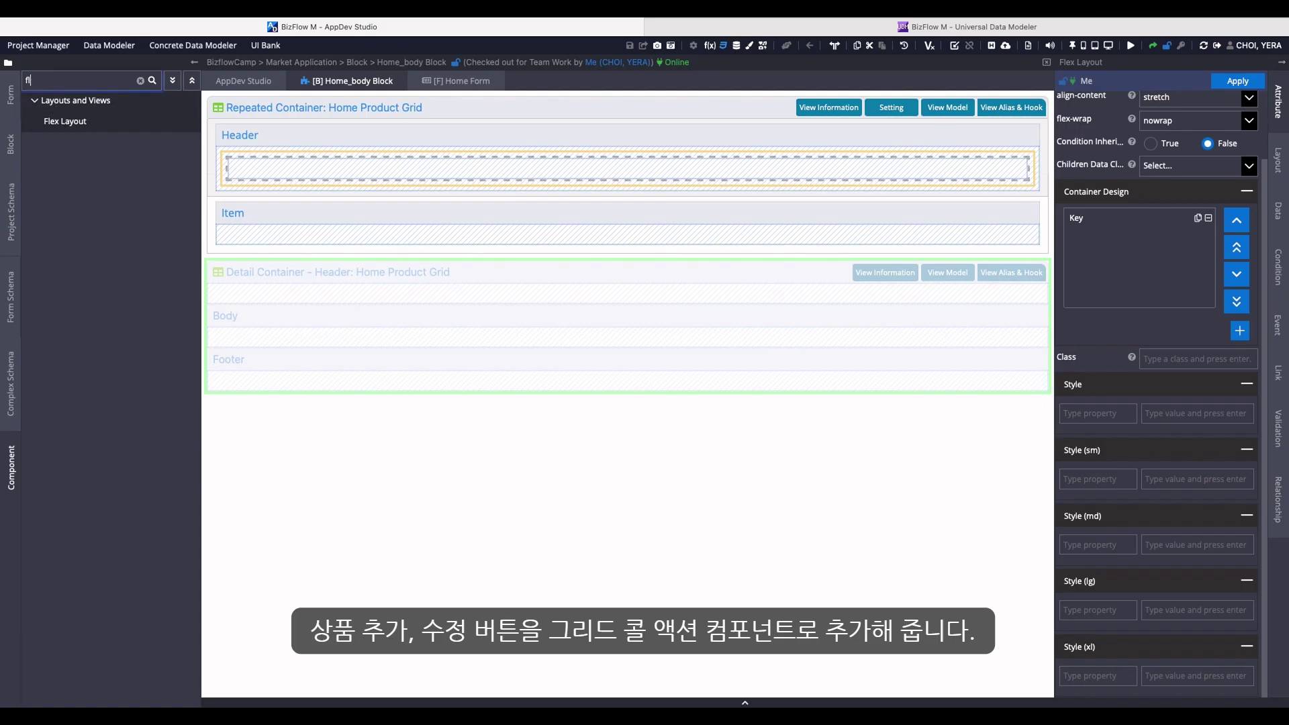
{"action": "type", "text": "grid"}
{"action": "left_click_drag", "start_coordinate": [81, 205], "coordinate": [315, 180]}
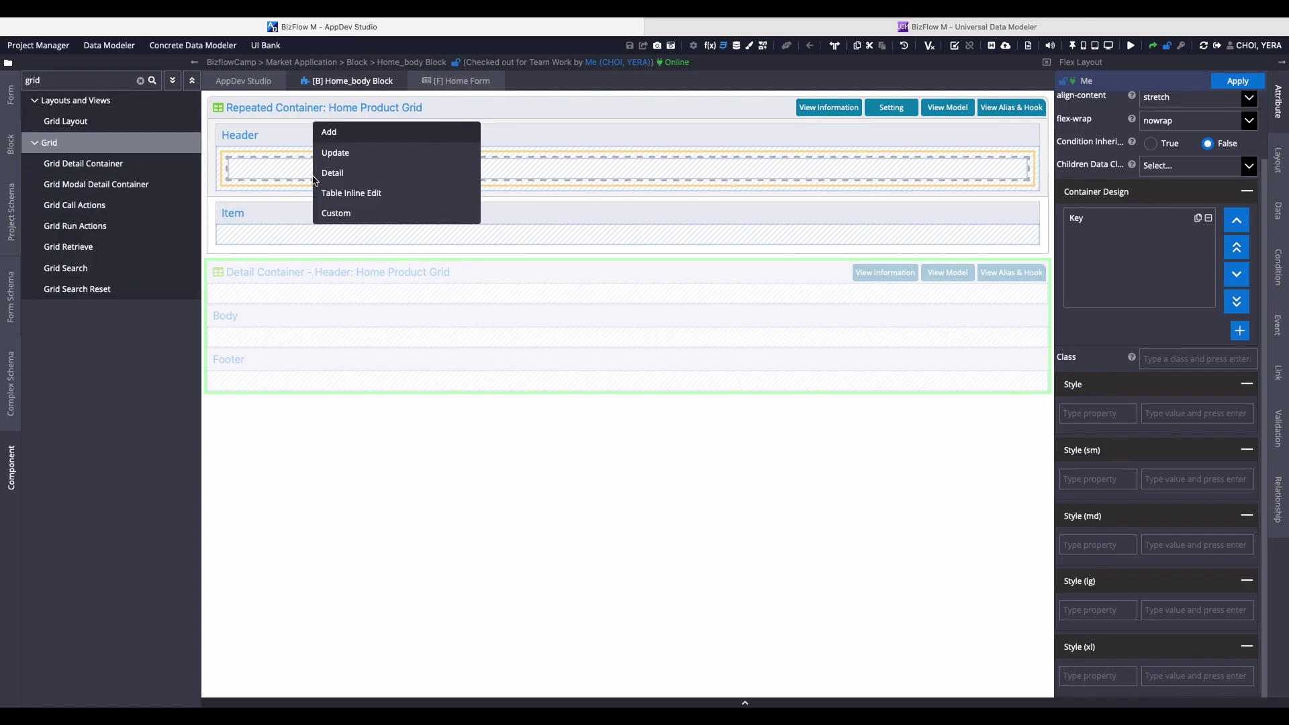
{"action": "left_click", "coordinate": [350, 131]}
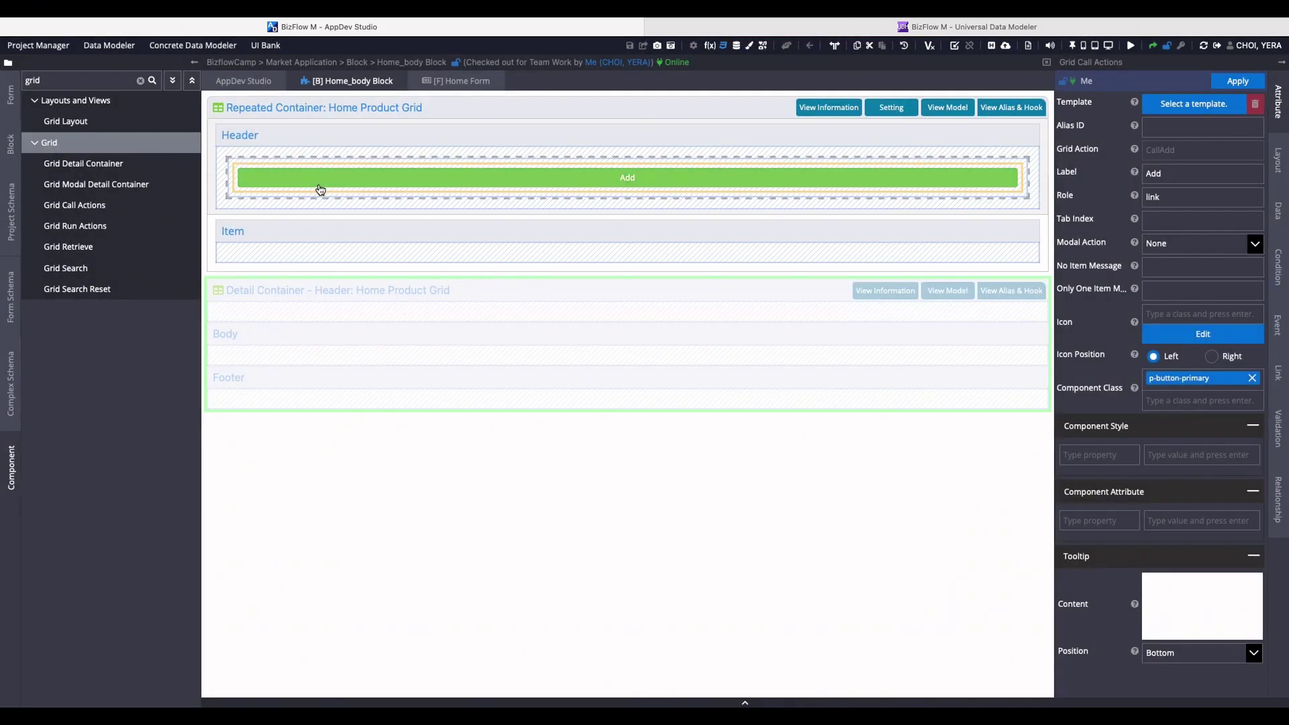
{"action": "left_click_drag", "start_coordinate": [96, 201], "coordinate": [351, 171]}
{"action": "left_click", "coordinate": [396, 144]}
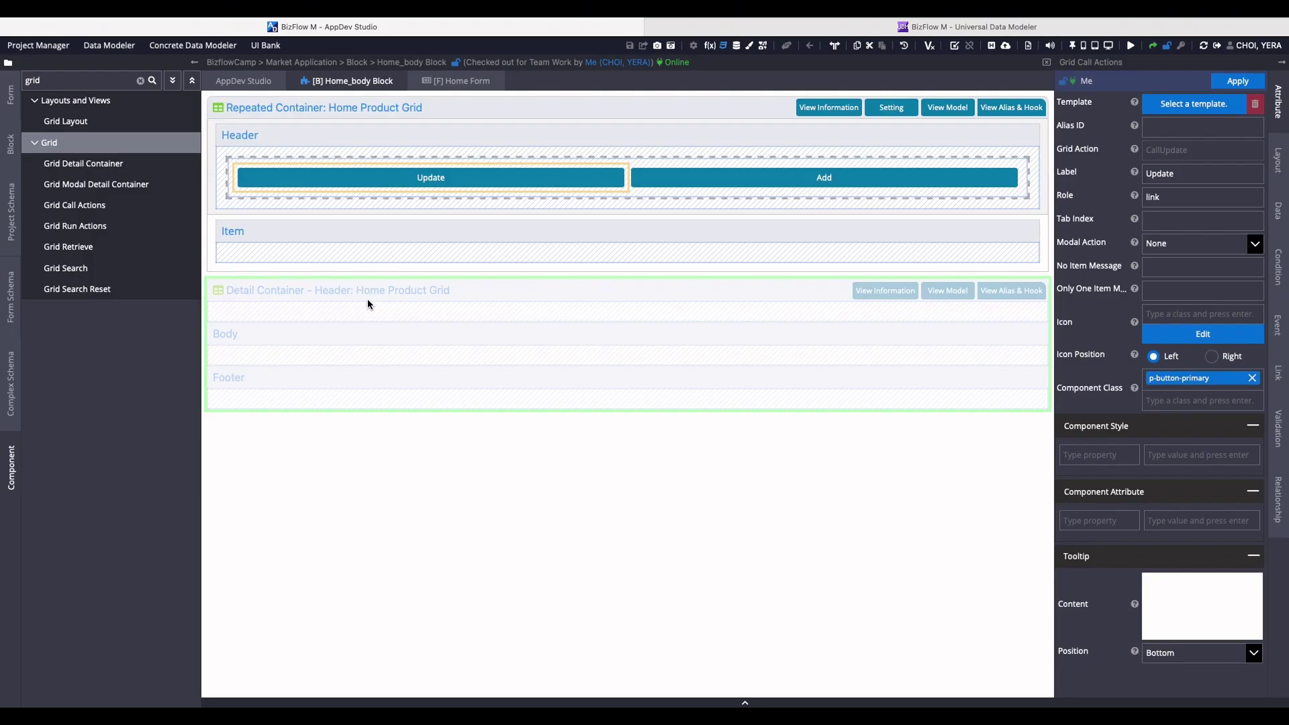
Insert two Grid Run Actions of types Delete and Reload into the header's flex container.
{"action": "left_click_drag", "start_coordinate": [94, 226], "coordinate": [374, 178]}
{"action": "left_click", "coordinate": [398, 176]}
{"action": "left_click_drag", "start_coordinate": [94, 226], "coordinate": [374, 180]}
{"action": "left_click", "coordinate": [395, 194]}
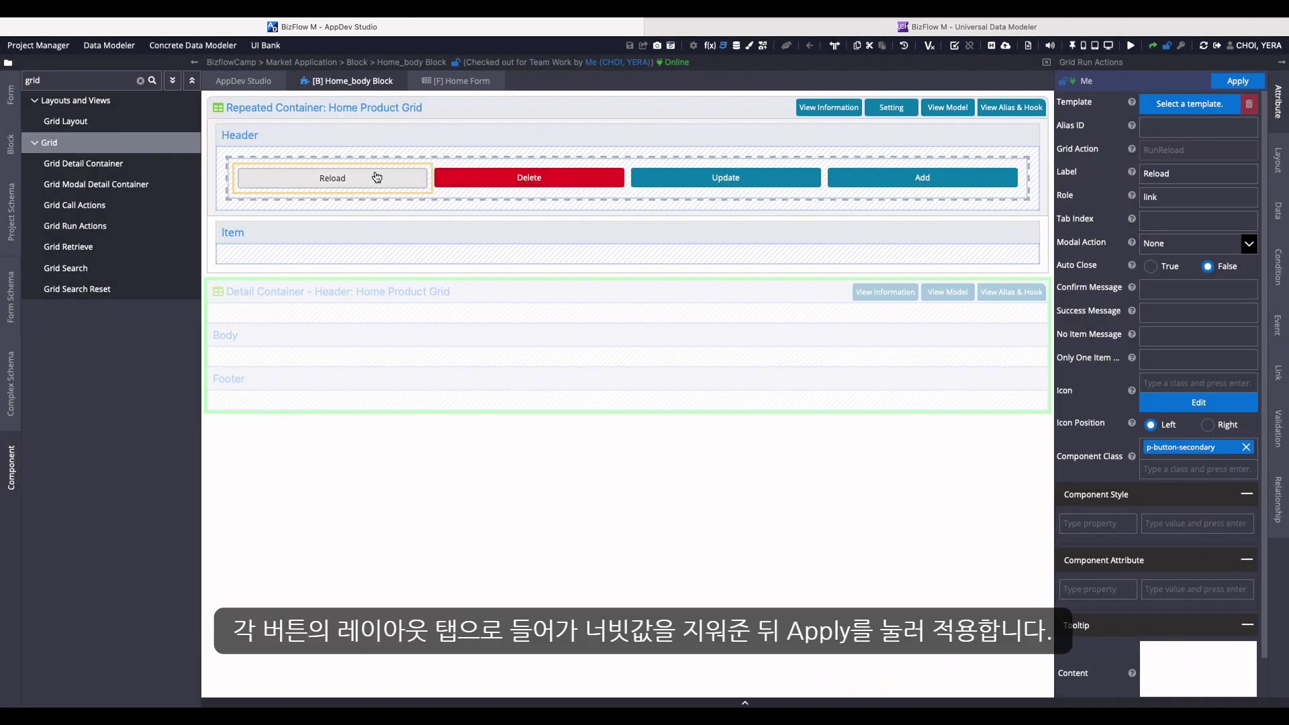
Clear the layout width of the Reload button and of the Delete button, applying each change.
{"action": "left_click", "coordinate": [1277, 163]}
{"action": "double_click", "coordinate": [1140, 227]}
{"action": "key", "text": "BackSpace"}
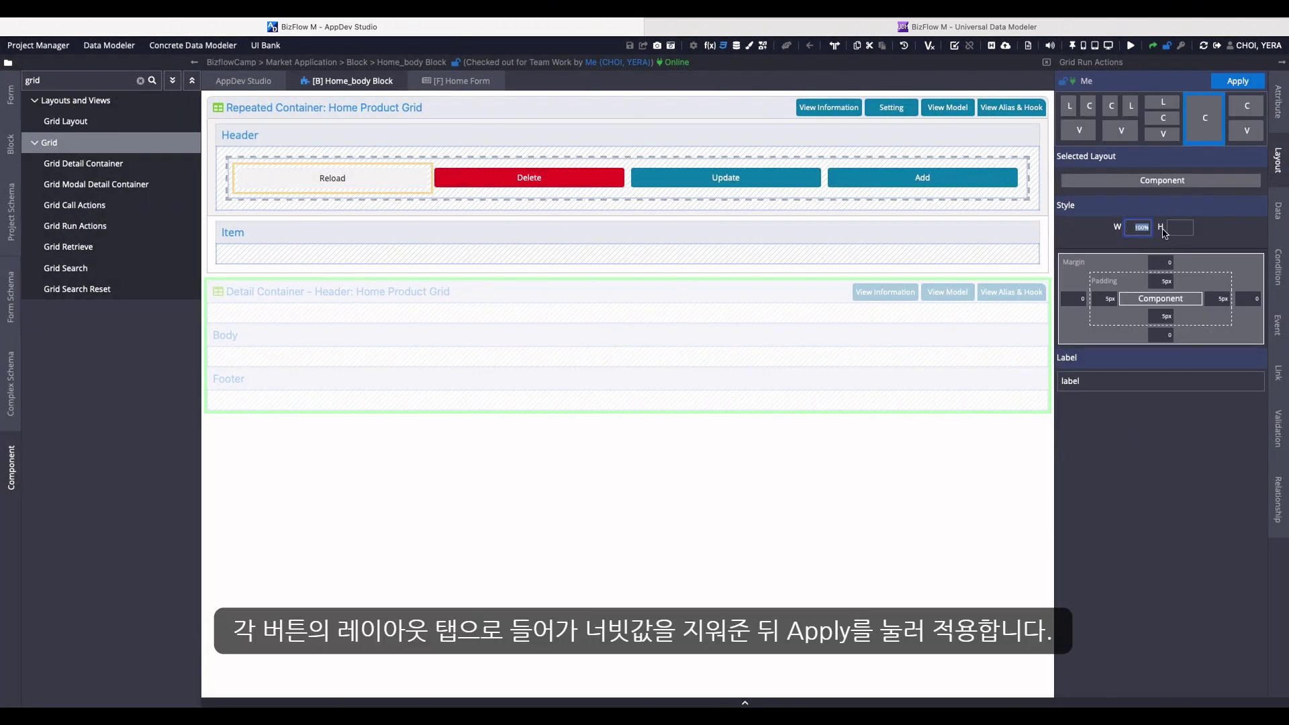
{"action": "left_click", "coordinate": [1238, 80]}
{"action": "left_click", "coordinate": [500, 177]}
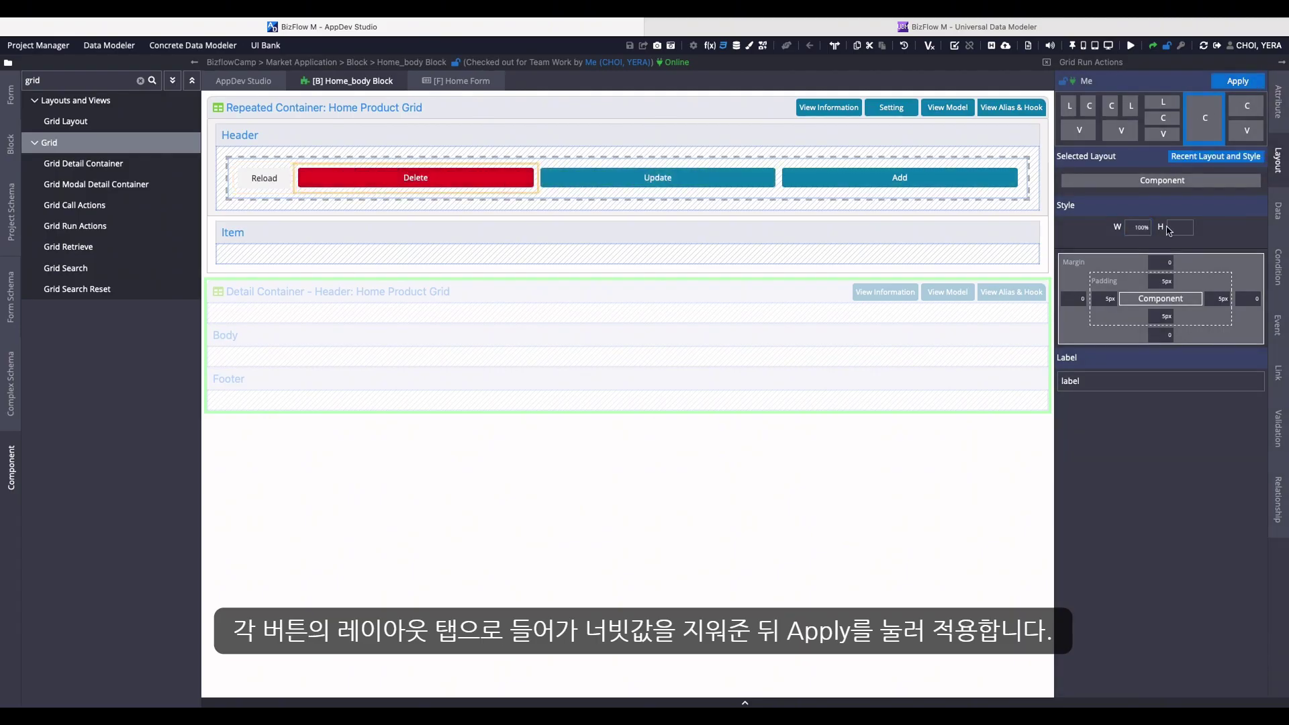
{"action": "double_click", "coordinate": [1138, 227]}
{"action": "key", "text": "BackSpace"}
{"action": "left_click", "coordinate": [1238, 81]}
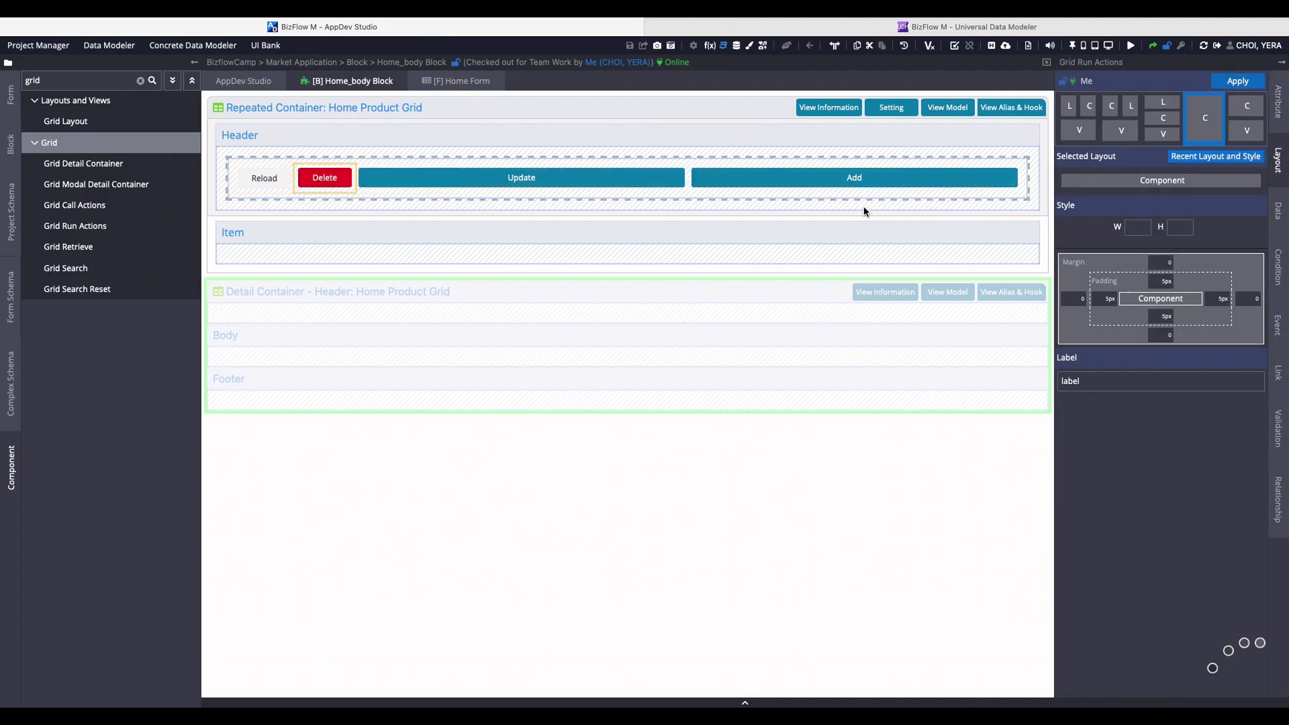
Clear the layout width of the Update button and of the Add button, applying each change.
{"action": "left_click", "coordinate": [674, 178]}
{"action": "double_click", "coordinate": [1140, 227]}
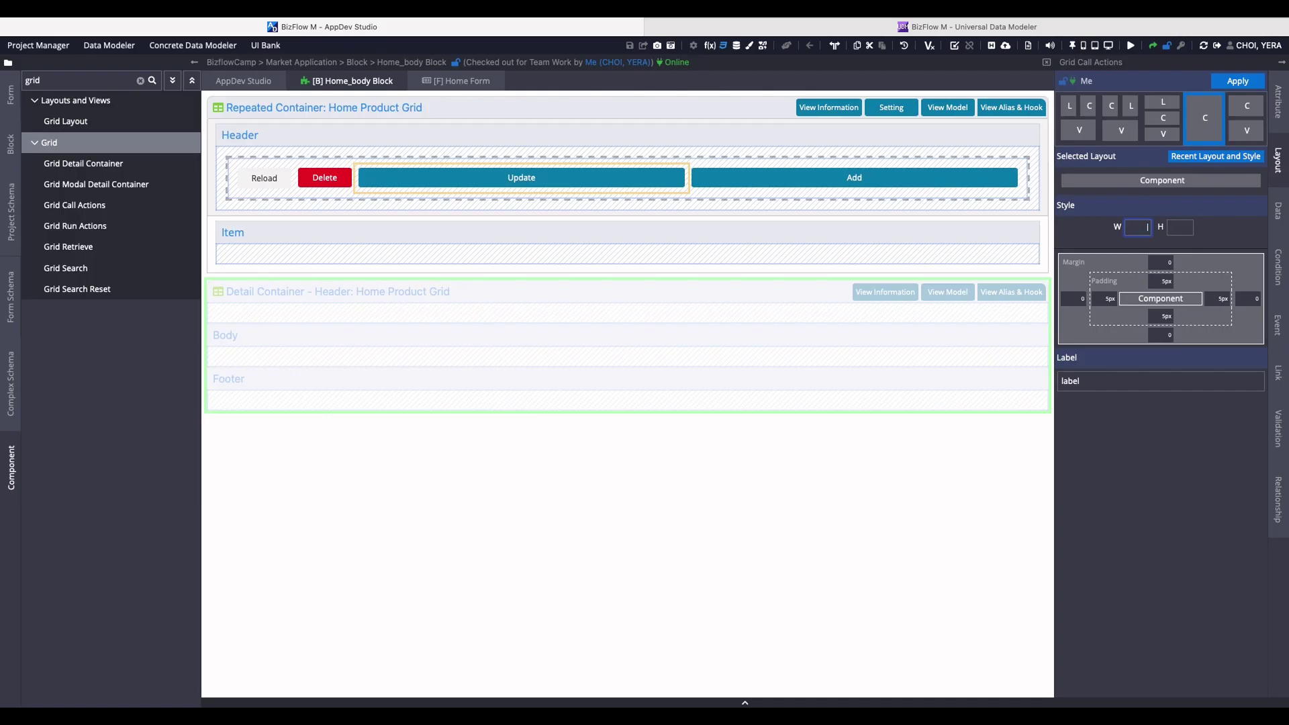
{"action": "left_click", "coordinate": [1237, 80]}
{"action": "left_click", "coordinate": [708, 188]}
{"action": "double_click", "coordinate": [1140, 227]}
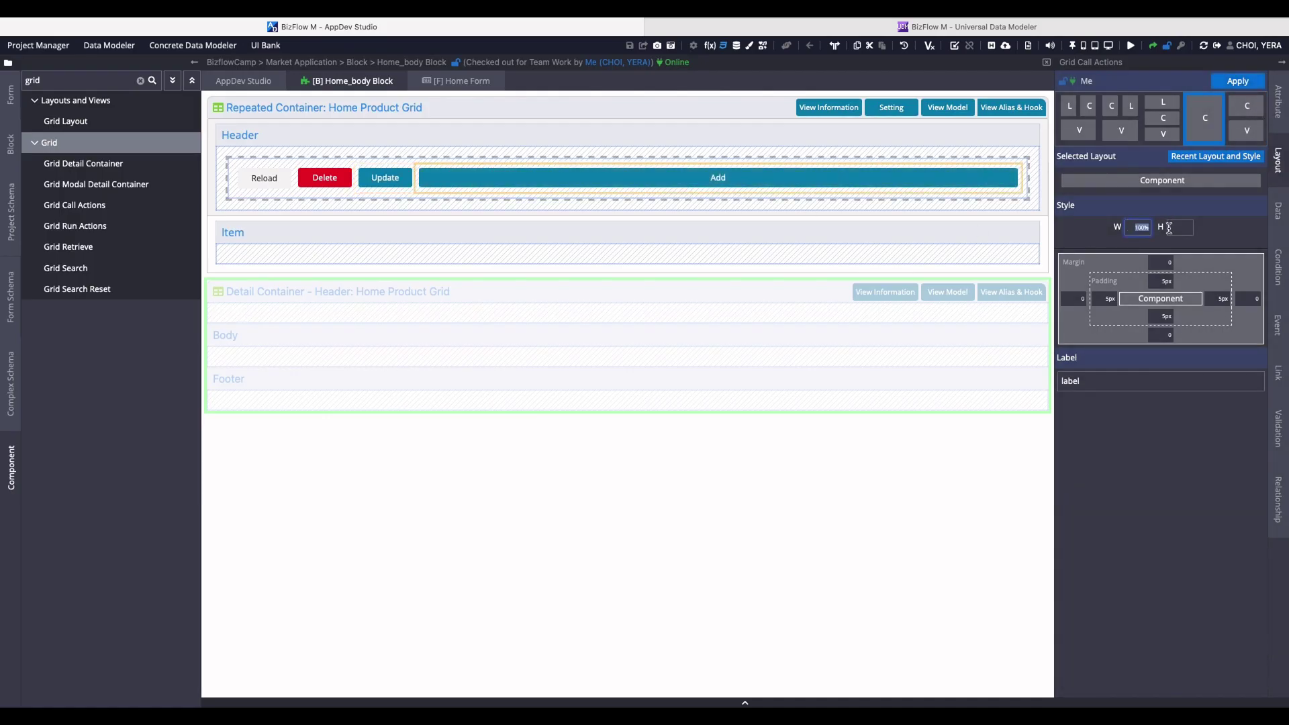
{"action": "key", "text": "BackSpace"}
{"action": "left_click", "coordinate": [1229, 85]}
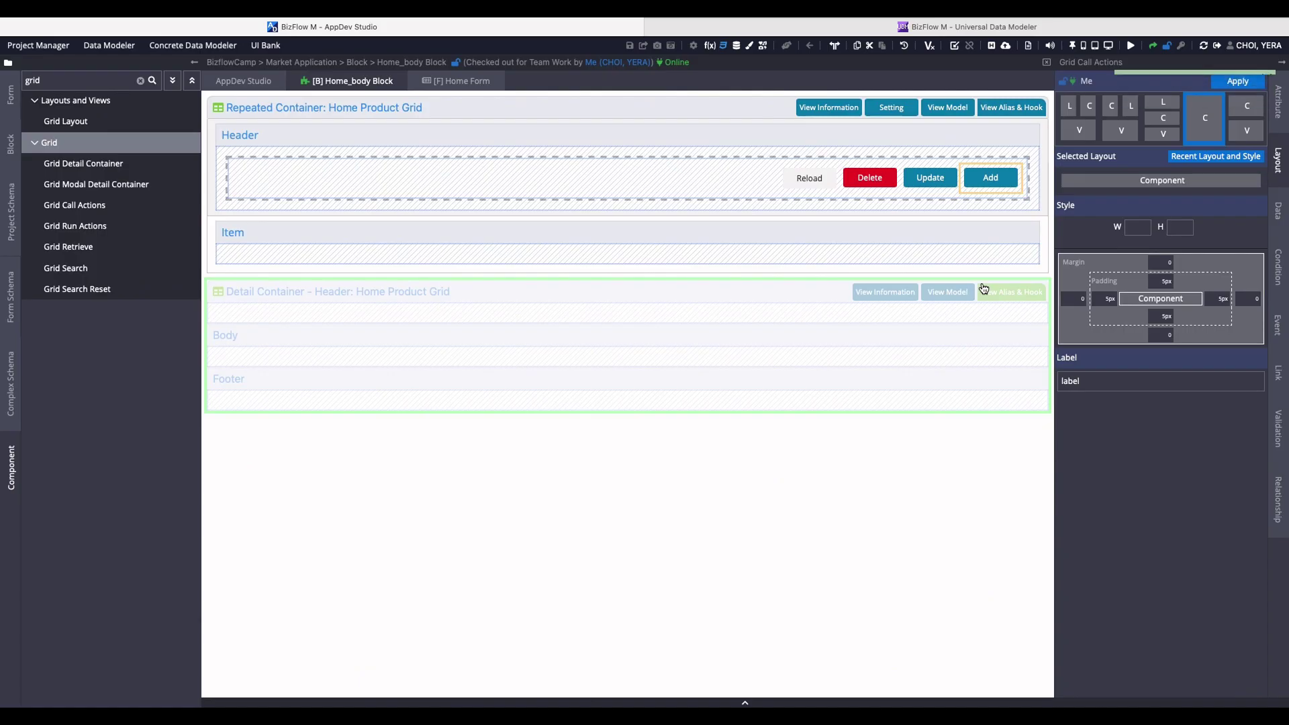
Reorder the header buttons to Add, Update, Delete, Reload.
{"action": "left_click_drag", "start_coordinate": [991, 177], "coordinate": [743, 176]}
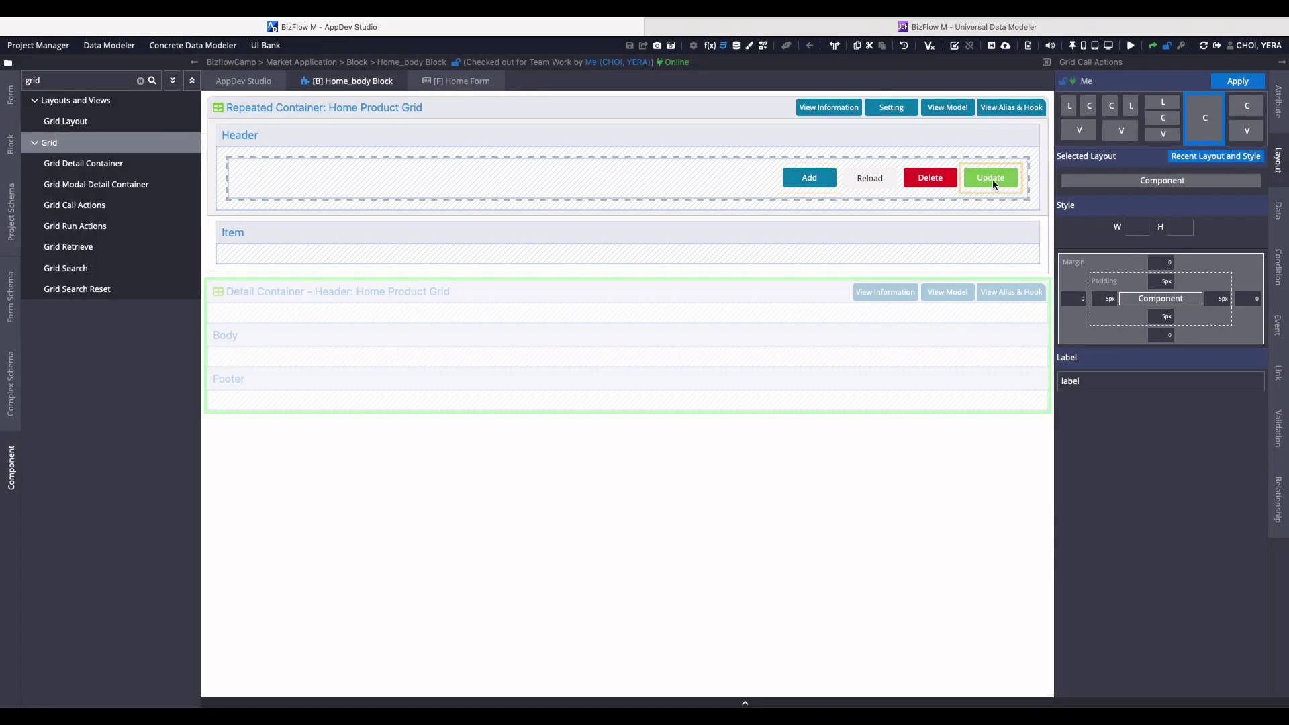
{"action": "left_click_drag", "start_coordinate": [994, 184], "coordinate": [934, 184]}
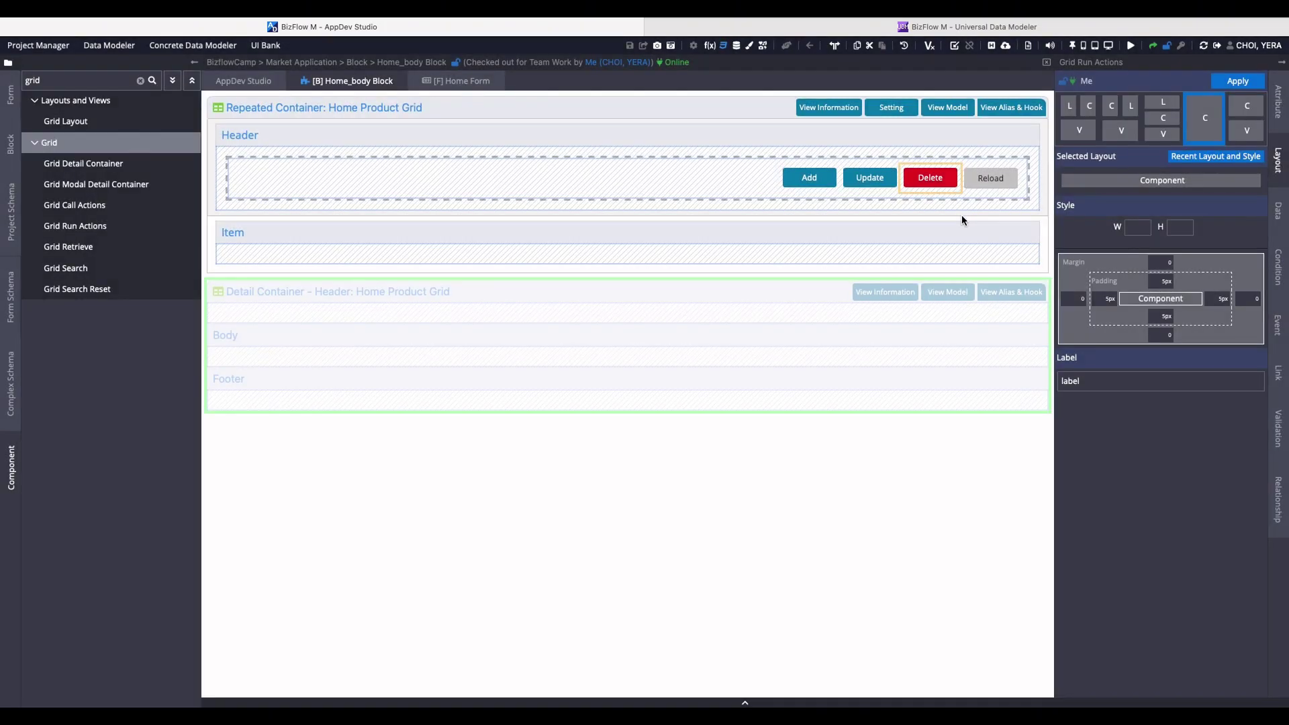
Set the Layout attribute of the Home Product Grid repeated container to Grid and apply it.
{"action": "left_click", "coordinate": [962, 220]}
{"action": "scroll", "coordinate": [1202, 269], "scroll_direction": "down", "scroll_amount": 3}
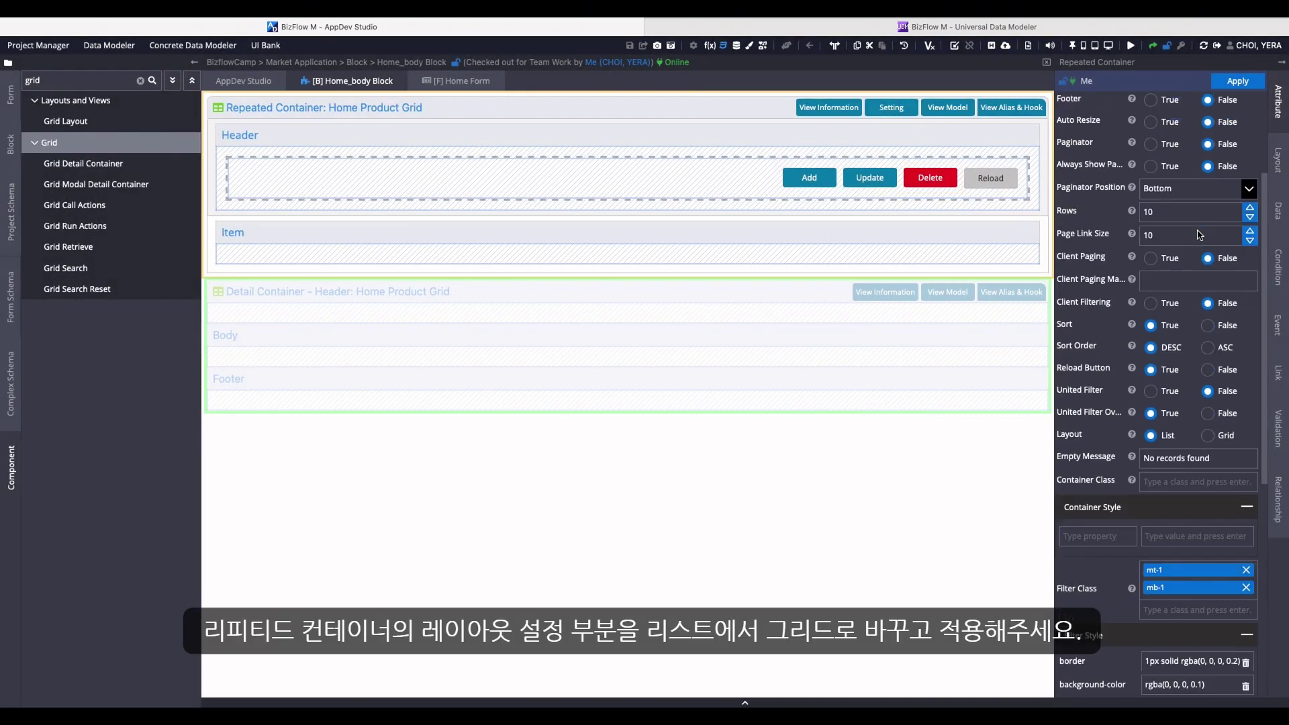
{"action": "left_click", "coordinate": [1208, 435]}
{"action": "left_click", "coordinate": [1237, 81]}
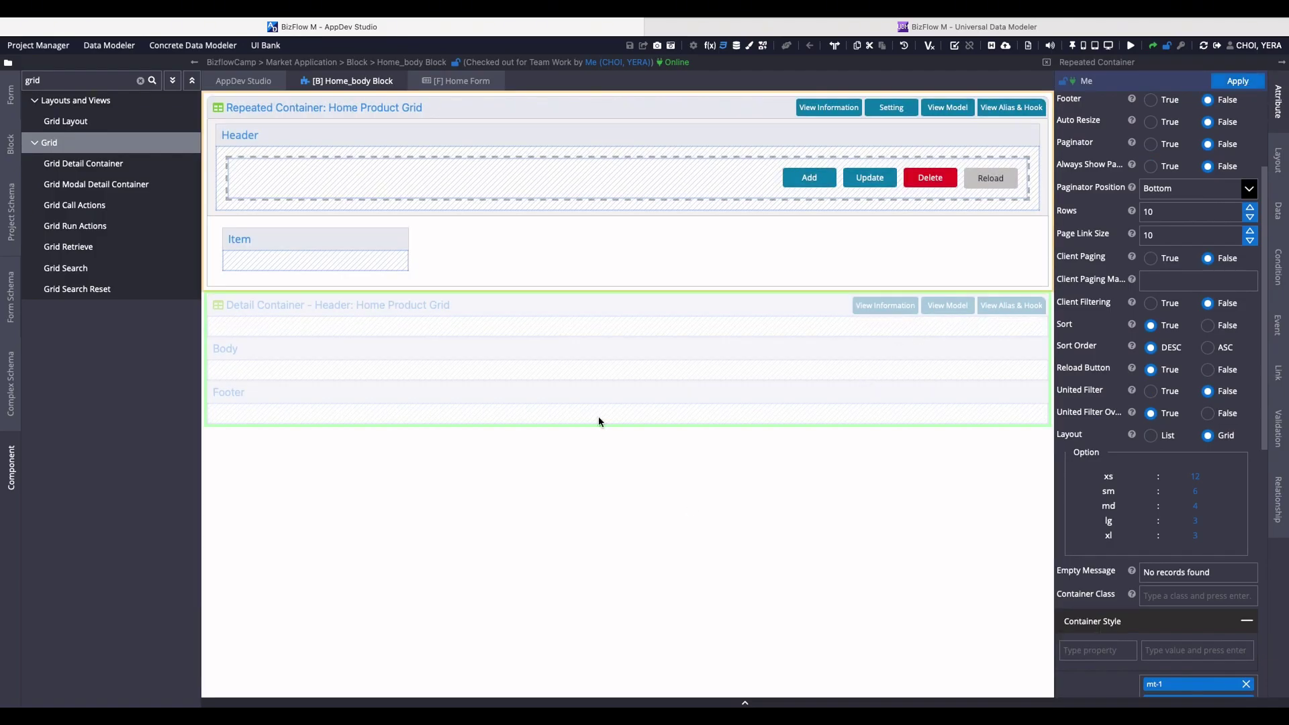
Find the Flex Layout component again and place it in the Item area of the repeated container.
{"action": "key", "text": "BackSpace"}
{"action": "key", "text": "BackSpace"}
{"action": "key", "text": "BackSpace"}
{"action": "key", "text": "BackSpace"}
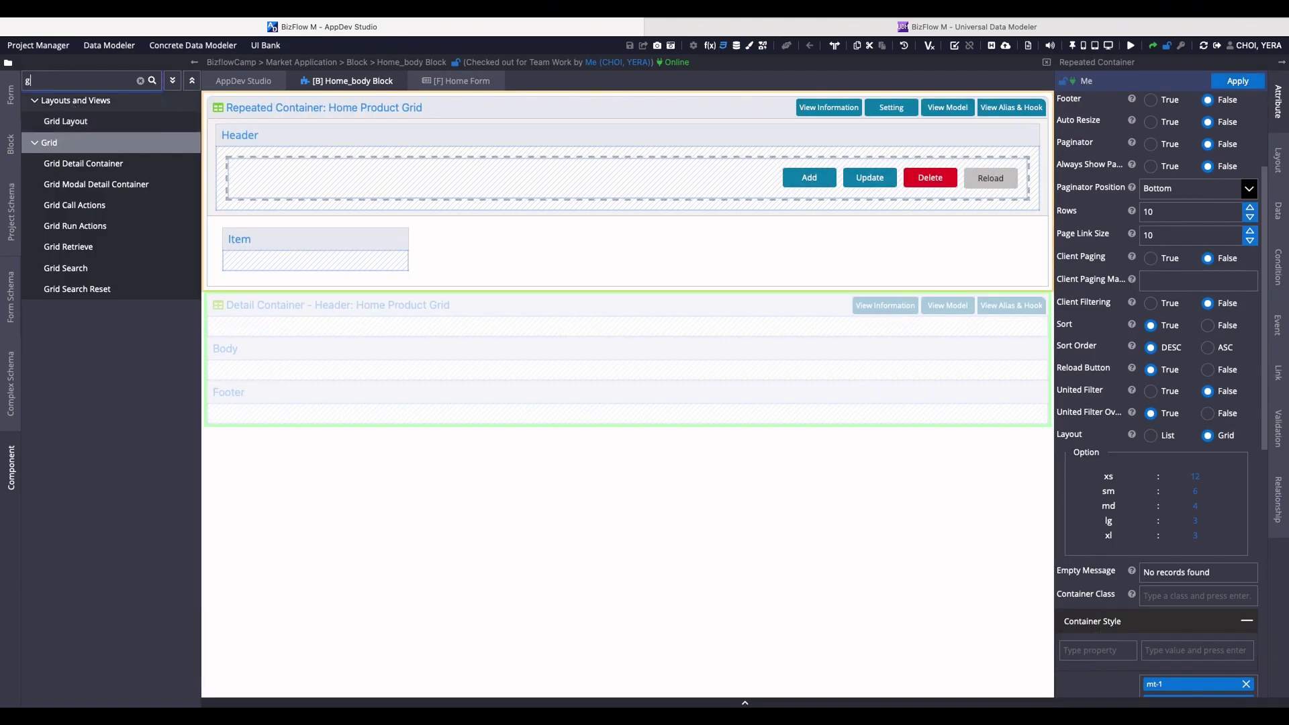
{"action": "type", "text": "flex"}
{"action": "key", "text": "Return"}
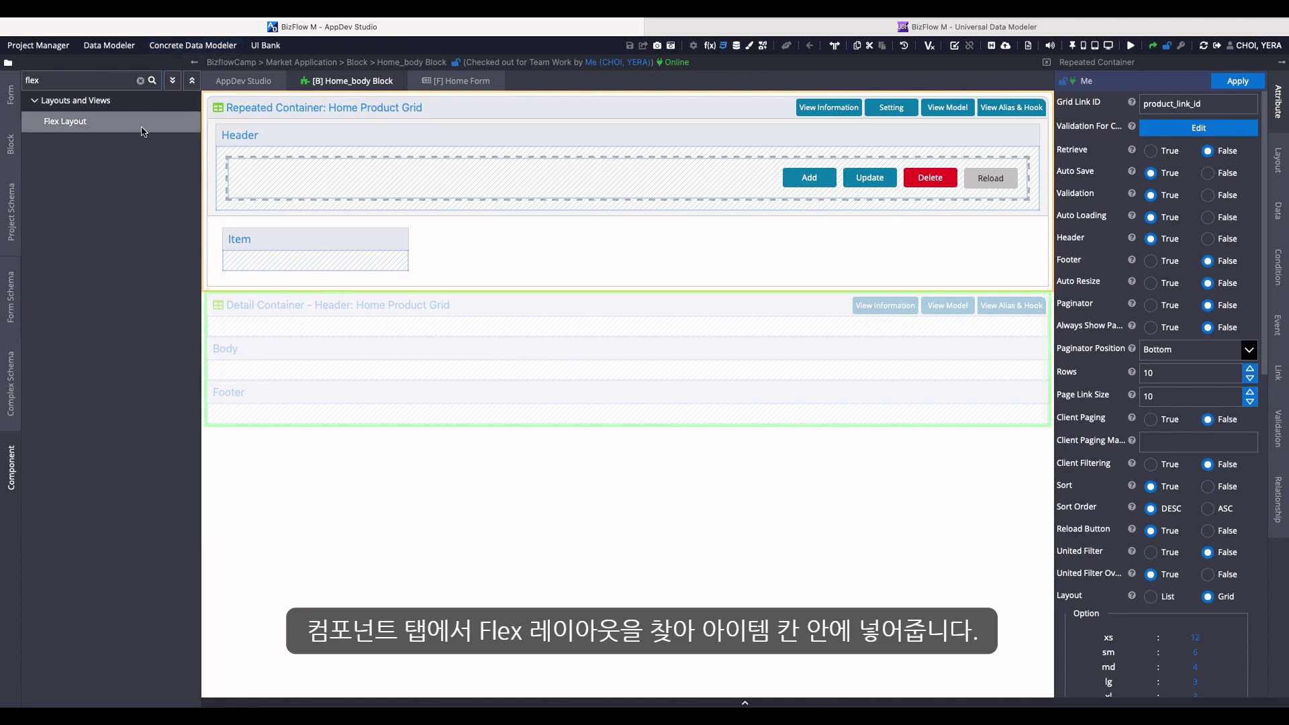
{"action": "left_click_drag", "start_coordinate": [65, 121], "coordinate": [315, 261]}
Add a container with the ID checkbox to the item's Flex Layout and apply it.
{"action": "left_click", "coordinate": [1240, 407]}
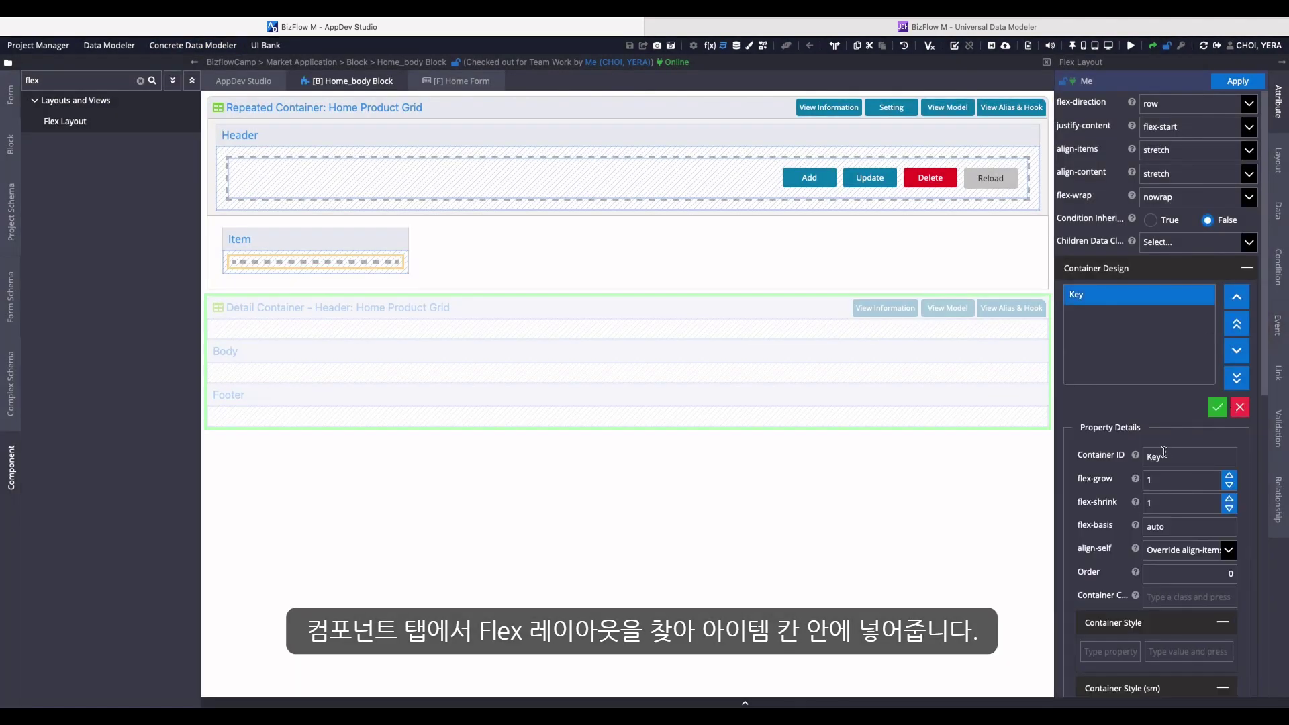
{"action": "left_click", "coordinate": [1165, 455]}
{"action": "key", "text": "BackSpace"}
{"action": "key", "text": "BackSpace"}
{"action": "key", "text": "BackSpace"}
{"action": "type", "text": "chekc"}
{"action": "key", "text": "BackSpace"}
{"action": "key", "text": "BackSpace"}
{"action": "type", "text": "ckbox"}
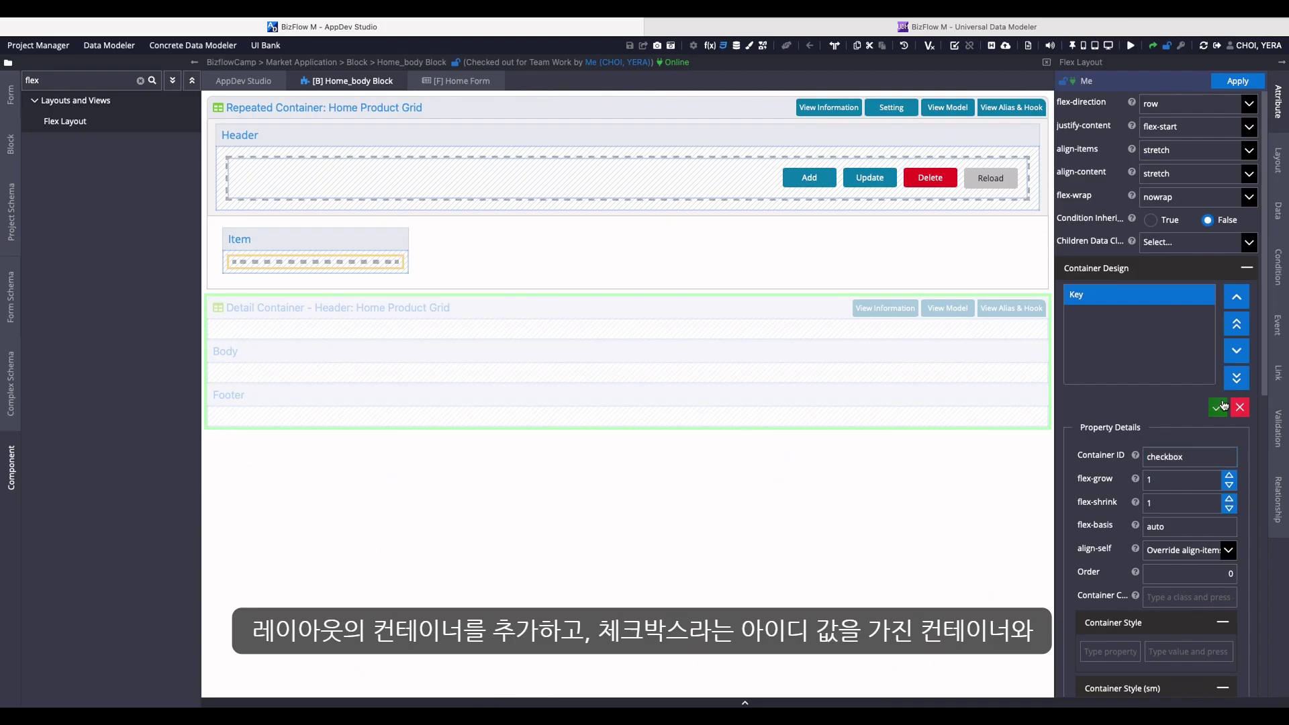
{"action": "left_click", "coordinate": [1218, 407]}
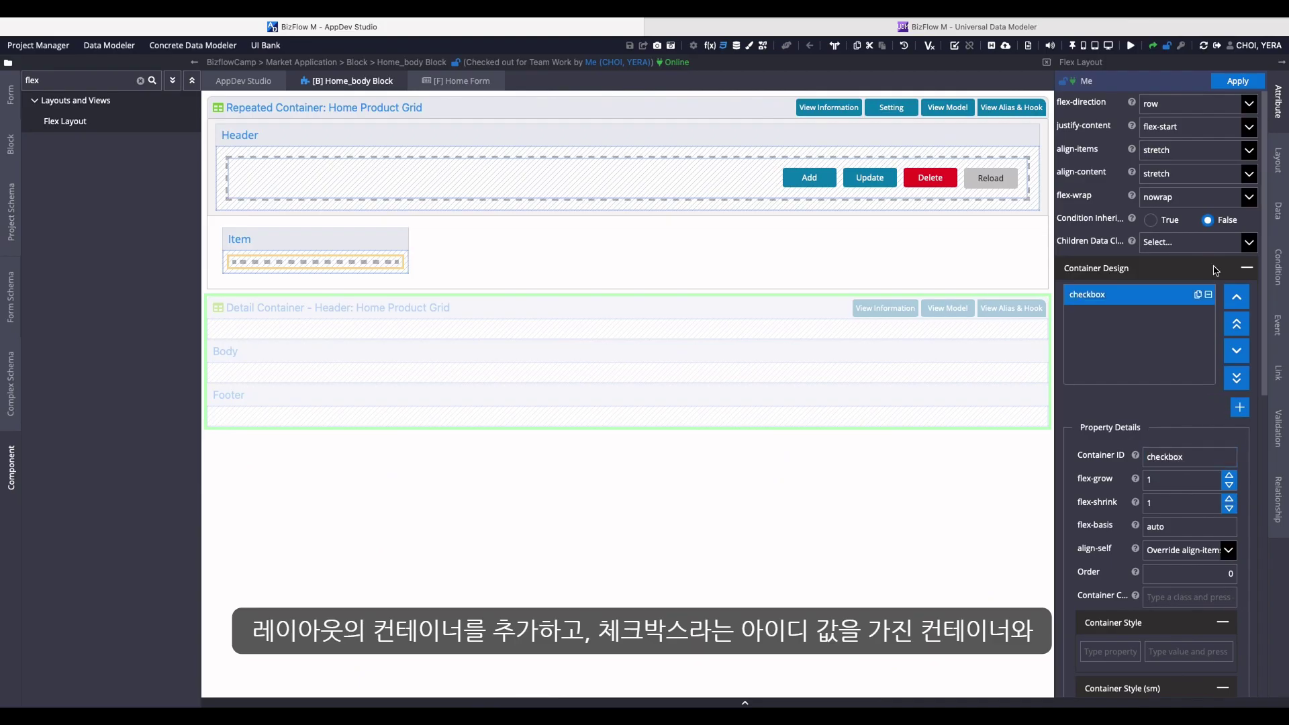
{"action": "left_click", "coordinate": [1238, 82]}
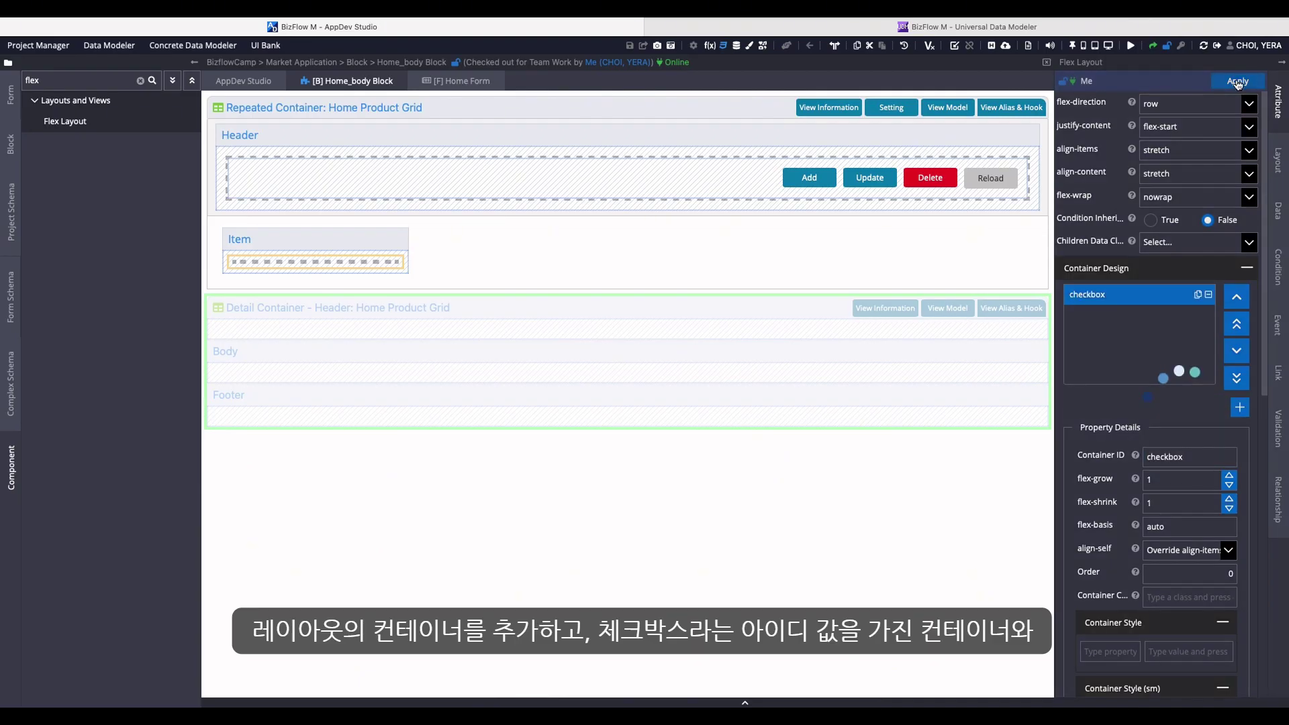
Add a container with the ID productDetail to the item's Flex Layout, apply it, and set the flex-direction to column.
{"action": "left_click", "coordinate": [1240, 407]}
{"action": "left_click", "coordinate": [1170, 458]}
{"action": "key", "text": "BackSpace"}
{"action": "key", "text": "BackSpace"}
{"action": "key", "text": "BackSpace"}
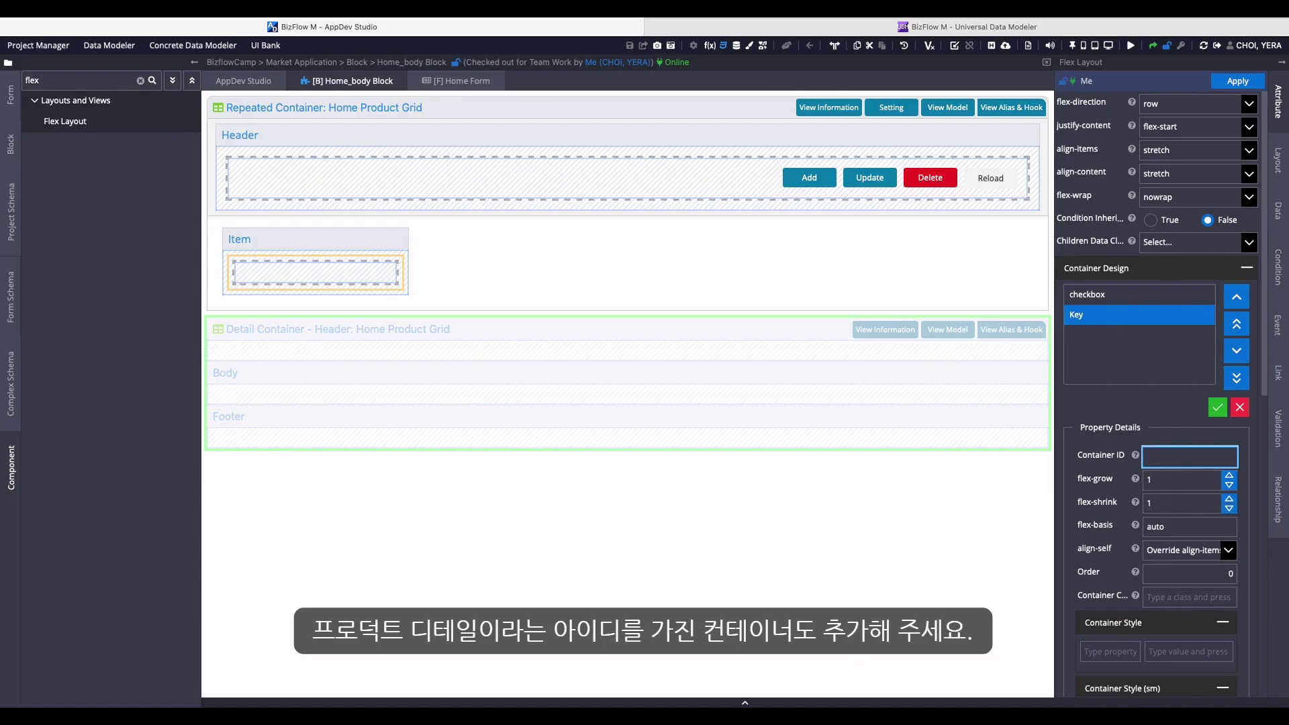
{"action": "type", "text": "productDetail"}
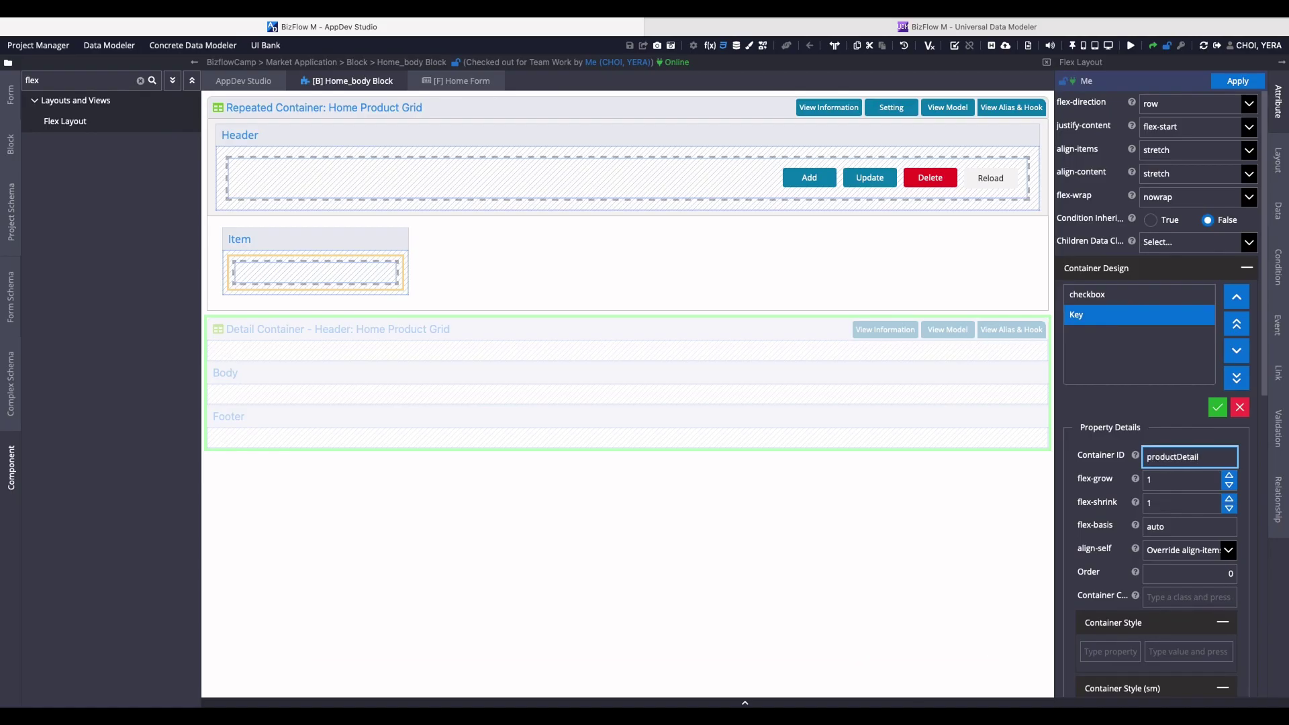
{"action": "left_click", "coordinate": [1217, 407]}
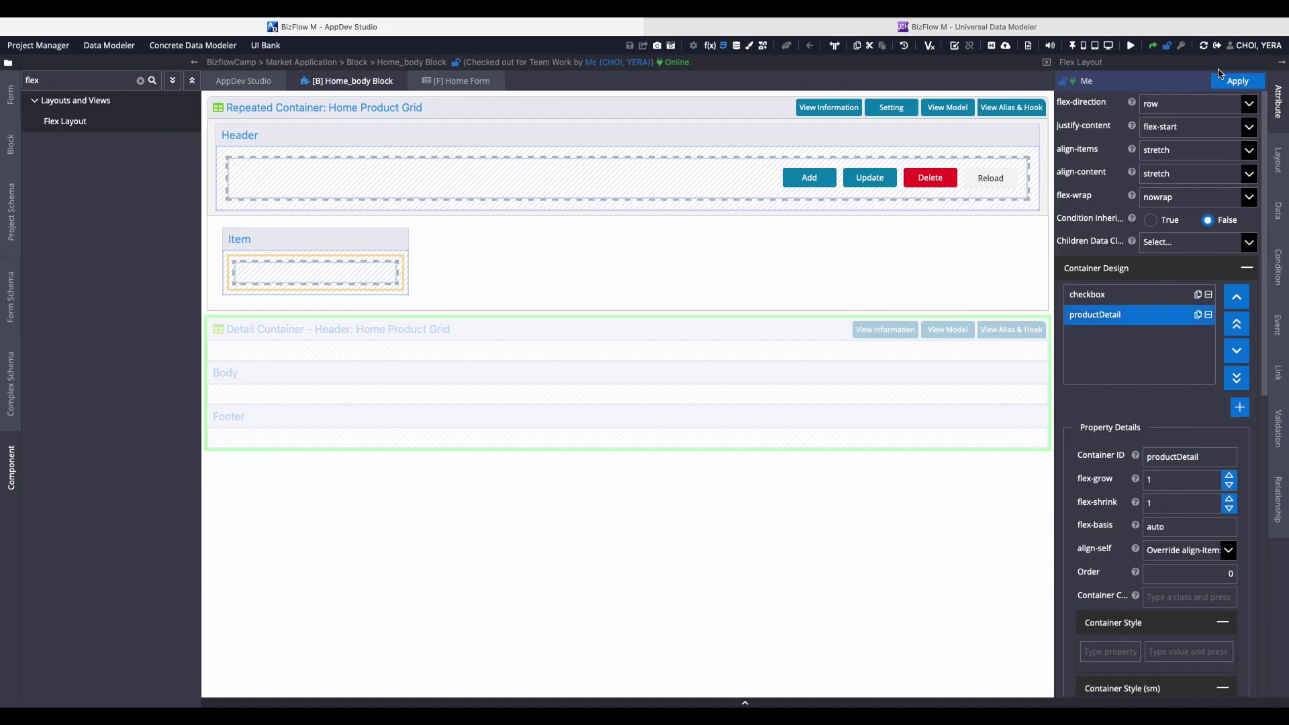
{"action": "left_click", "coordinate": [1234, 82]}
{"action": "left_click", "coordinate": [1191, 104]}
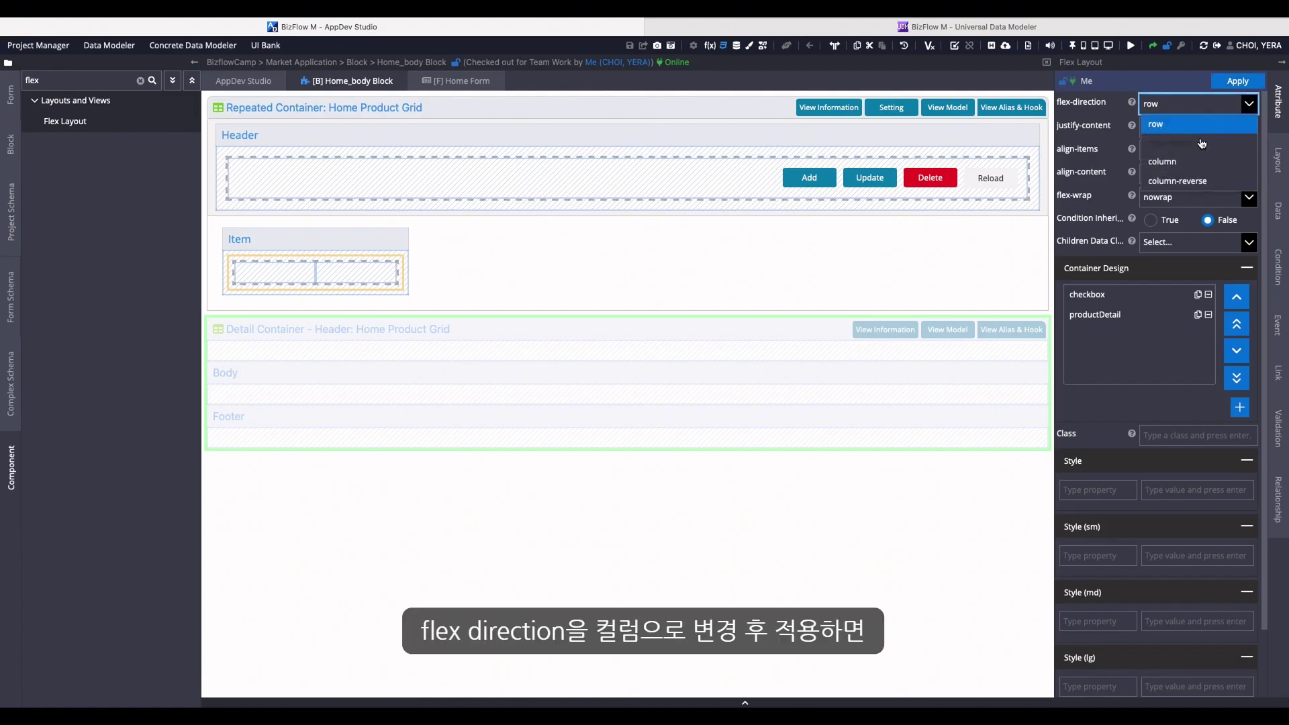
{"action": "left_click", "coordinate": [1168, 161]}
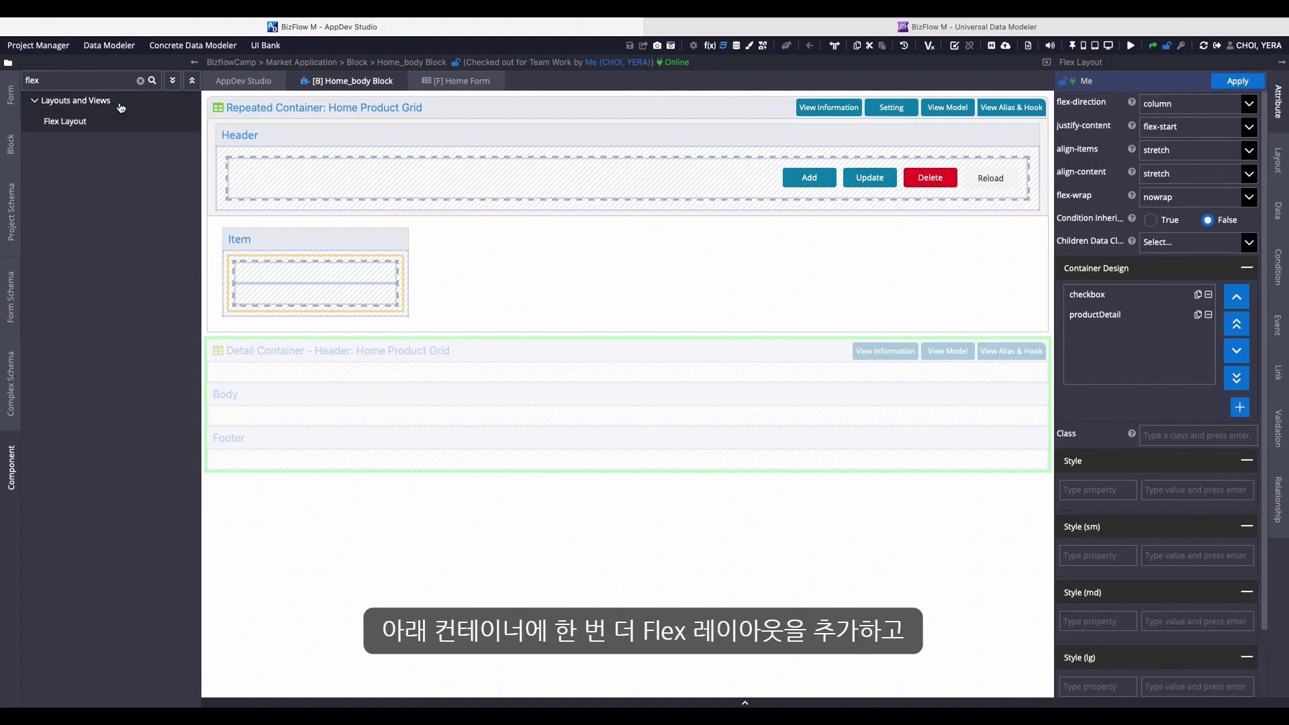
Place a nested Flex Layout in the item's productDetail container and add a container with the ID productImage to it, applying the change.
{"action": "left_click_drag", "start_coordinate": [66, 121], "coordinate": [314, 289]}
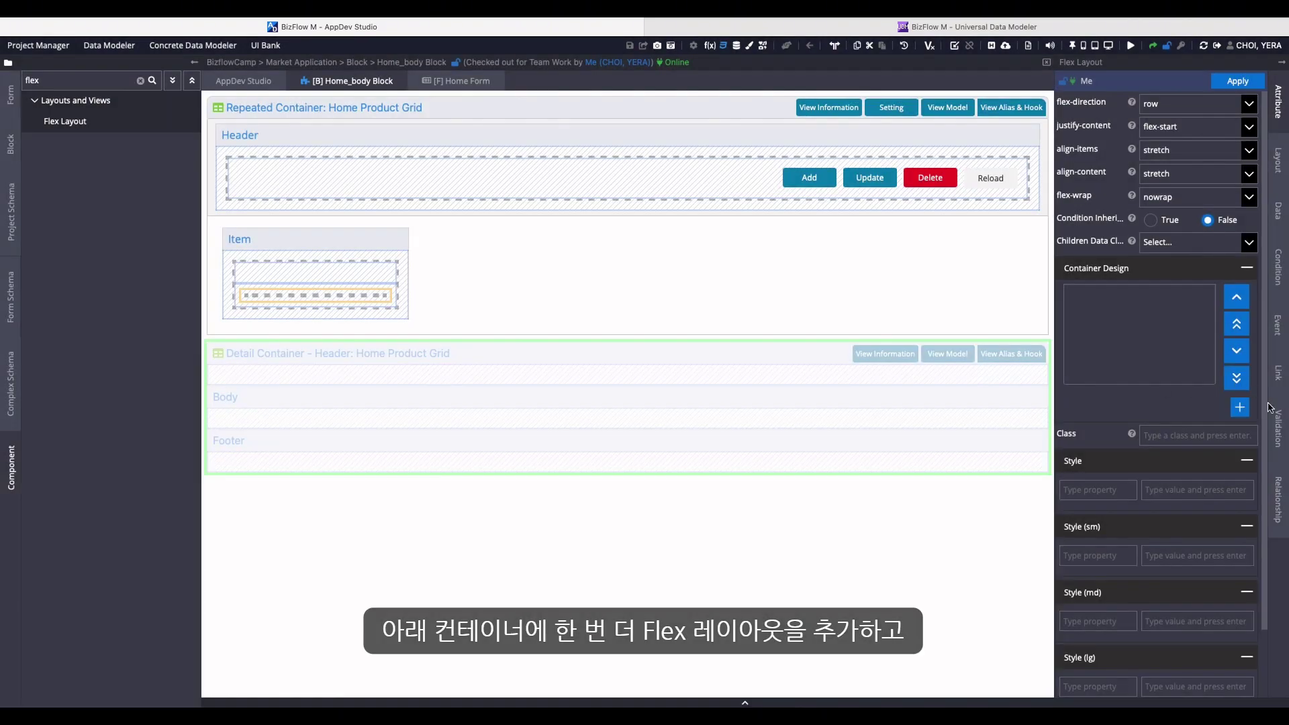
{"action": "left_click", "coordinate": [1240, 407]}
{"action": "left_click", "coordinate": [1177, 457]}
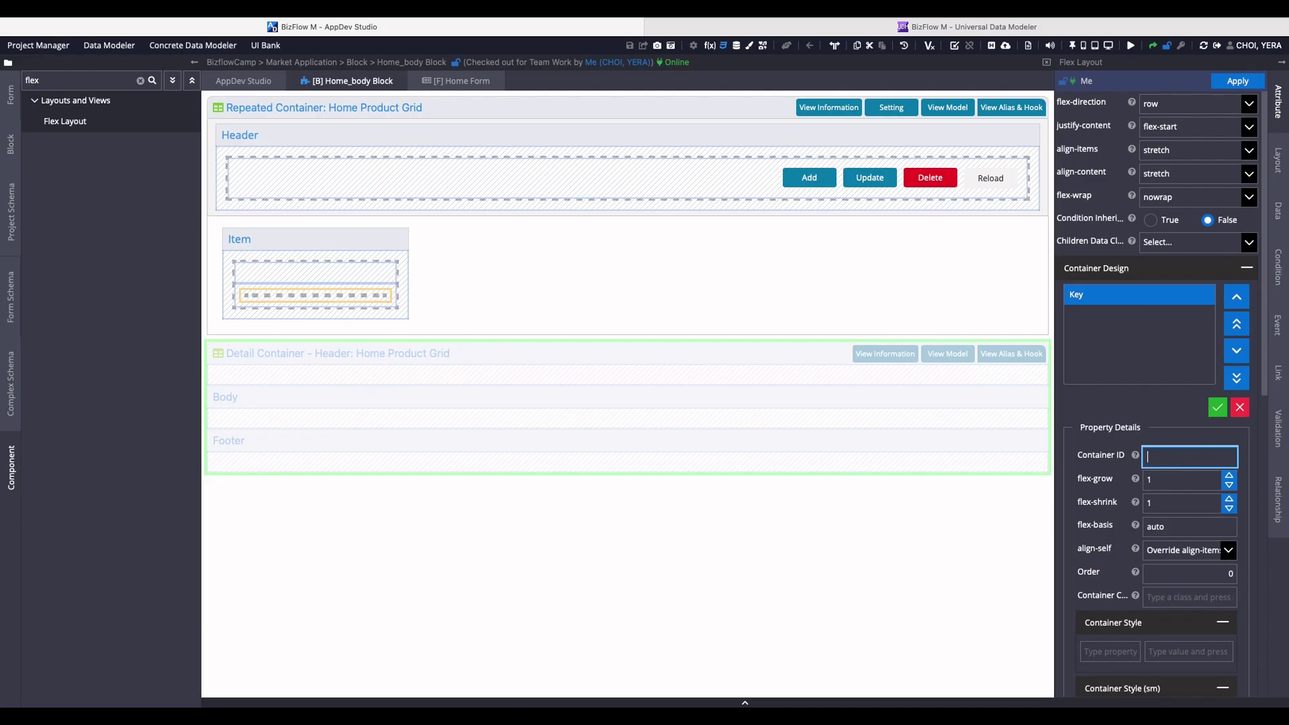
{"action": "type", "text": "productImage"}
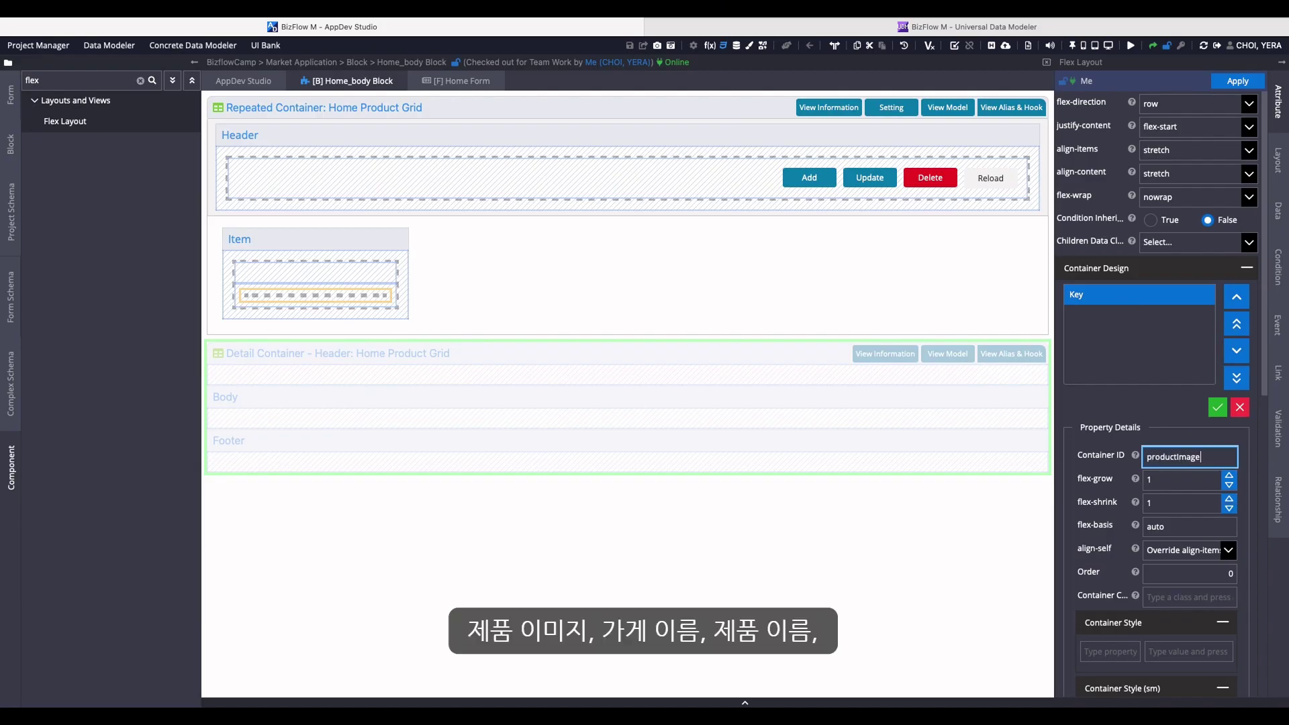
{"action": "left_click", "coordinate": [1218, 407]}
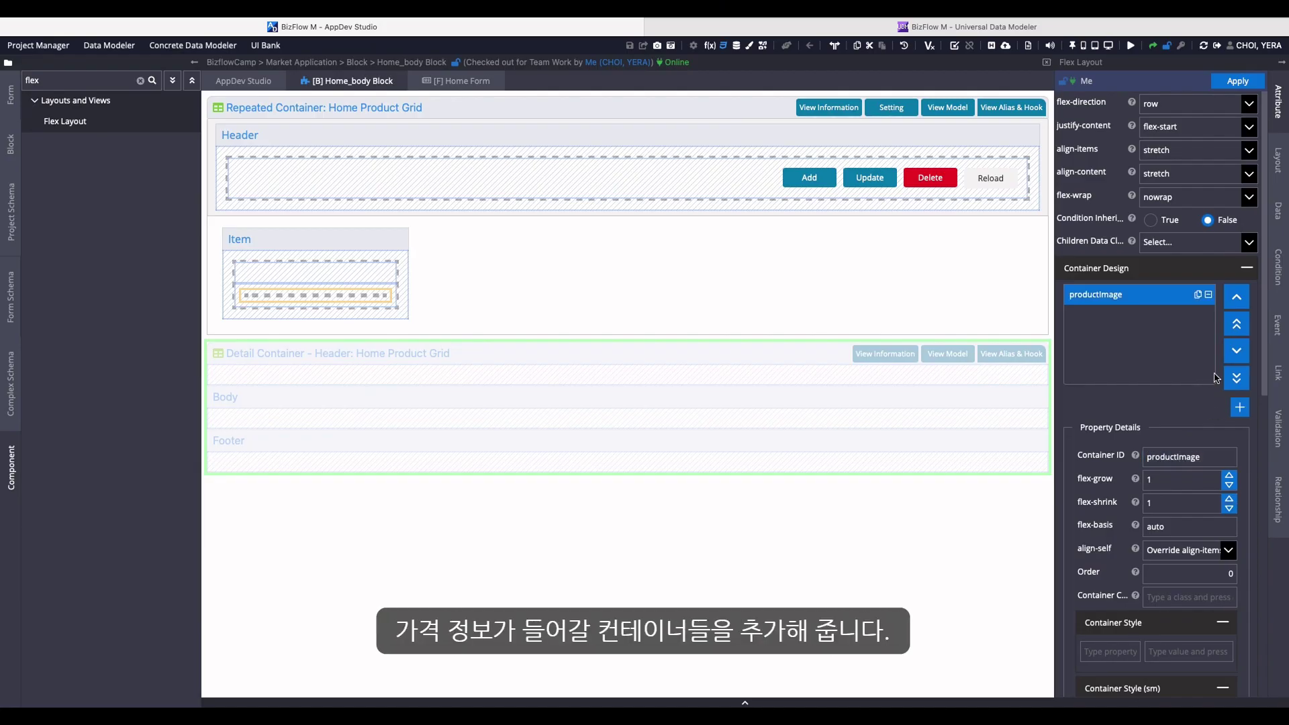
{"action": "left_click", "coordinate": [1239, 82]}
Add two more containers with the IDs shopName and productName to the nested Flex Layout, applying each one.
{"action": "left_click", "coordinate": [1240, 407]}
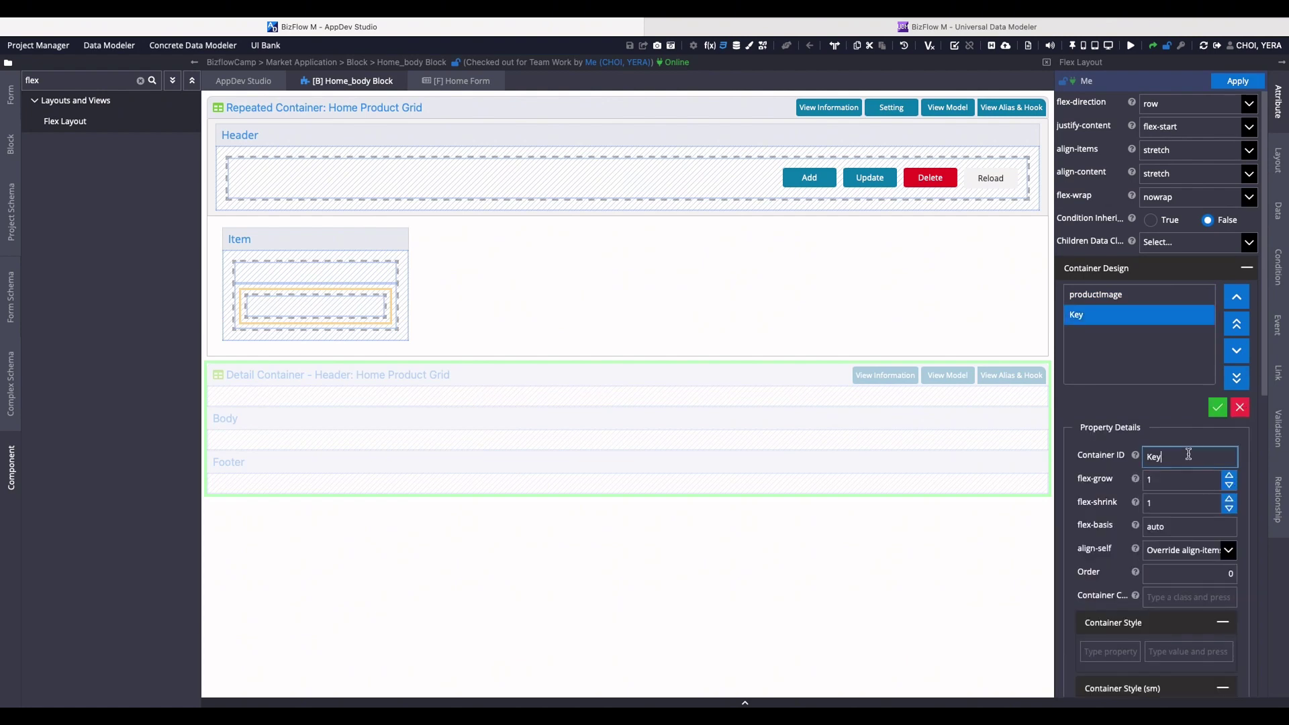
{"action": "type", "text": "K"}
{"action": "left_click", "coordinate": [1217, 407]}
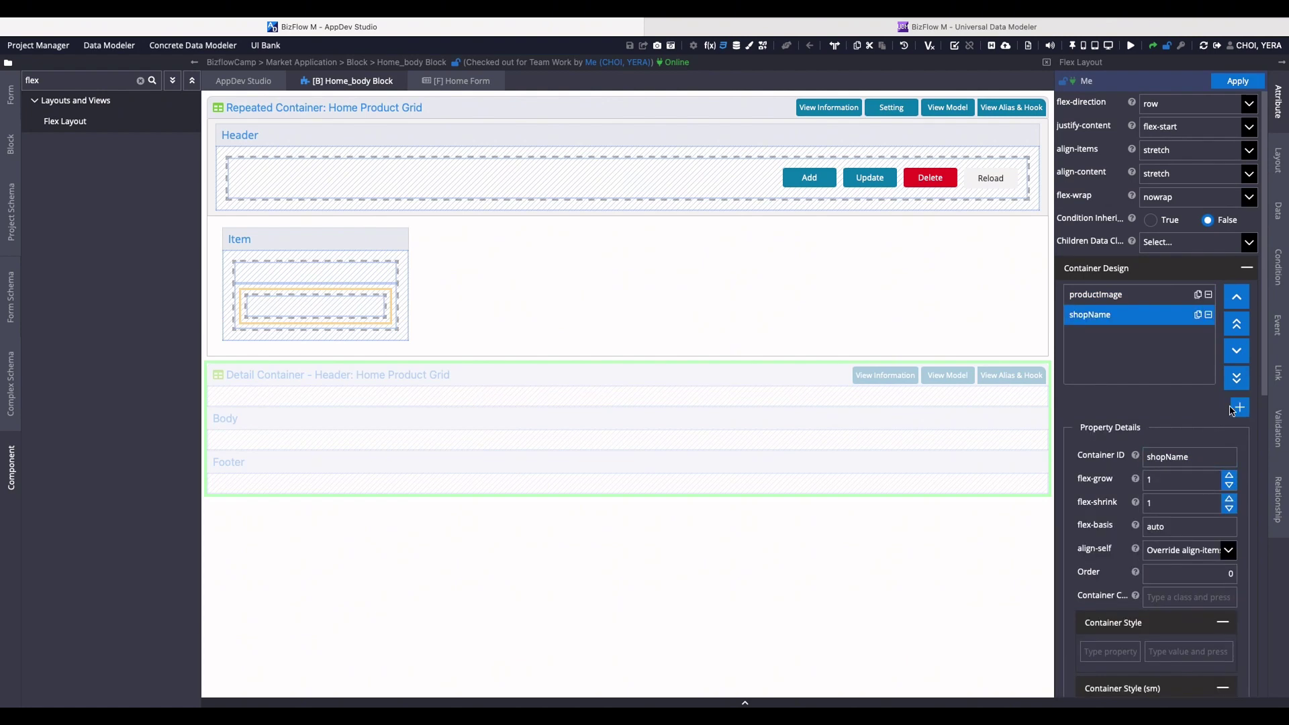
{"action": "left_click", "coordinate": [1234, 80]}
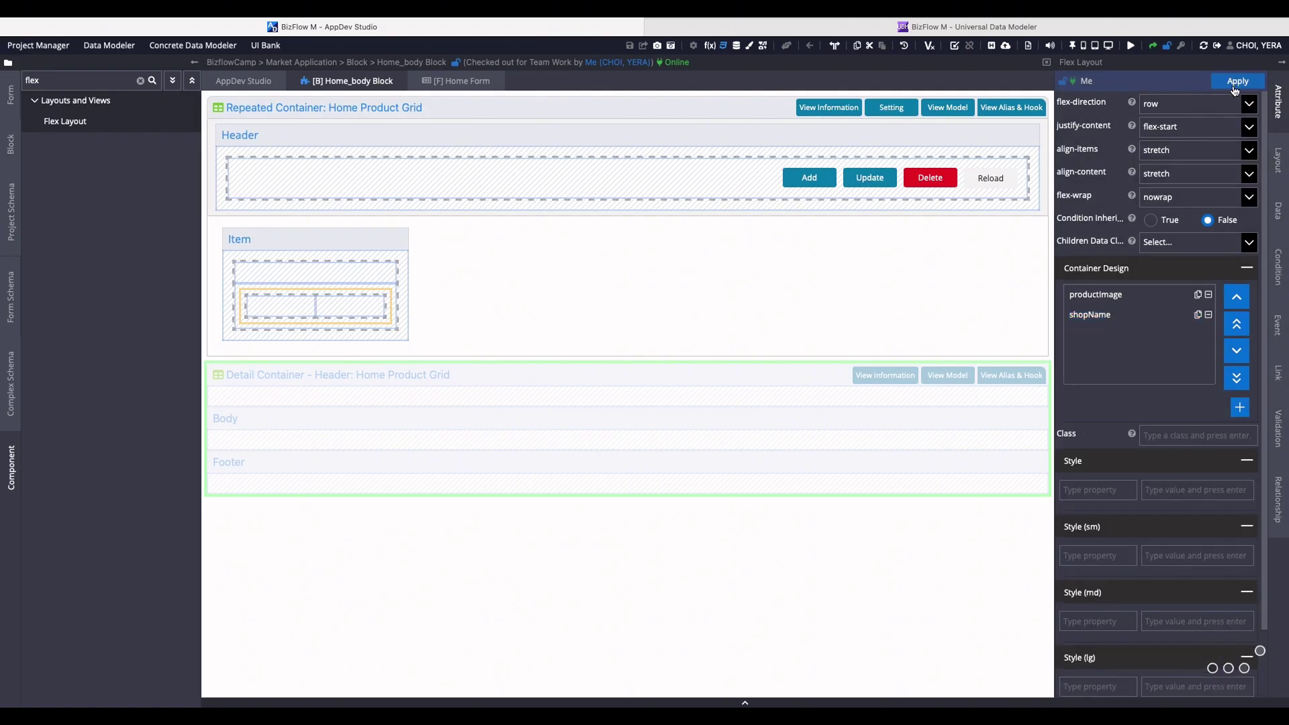
{"action": "left_click", "coordinate": [1240, 407]}
{"action": "left_click", "coordinate": [1186, 462]}
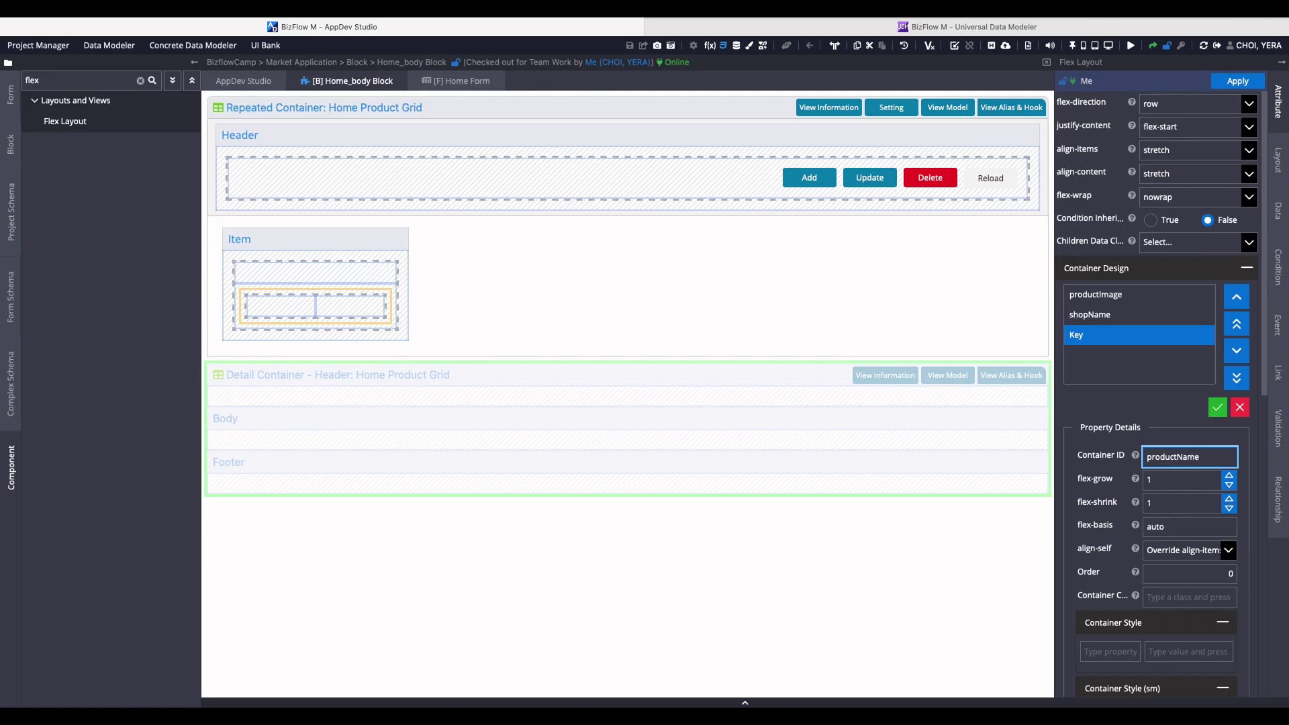
{"action": "left_click", "coordinate": [1218, 407]}
{"action": "left_click", "coordinate": [1237, 80]}
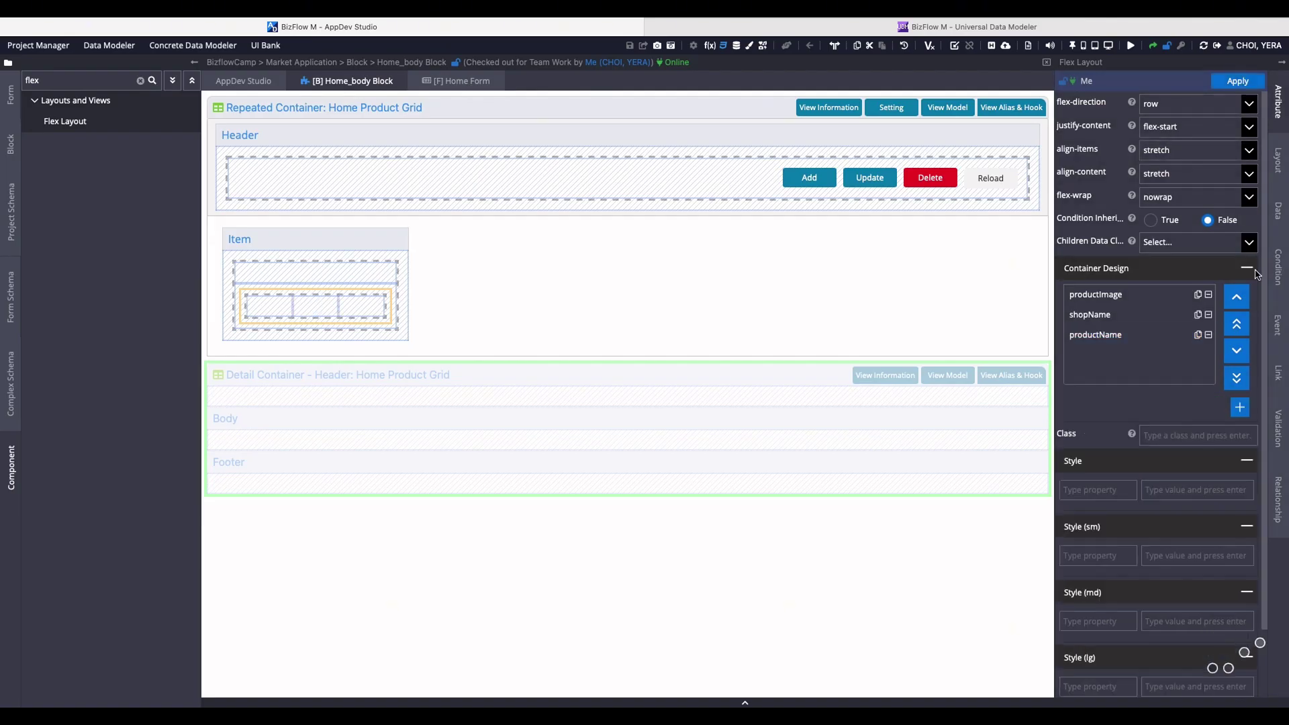
Add a price container to the nested Flex Layout, set its flex-direction to column and apply the changes.
{"action": "left_click", "coordinate": [1240, 407]}
{"action": "double_click", "coordinate": [1186, 456]}
{"action": "type", "text": "Ke"}
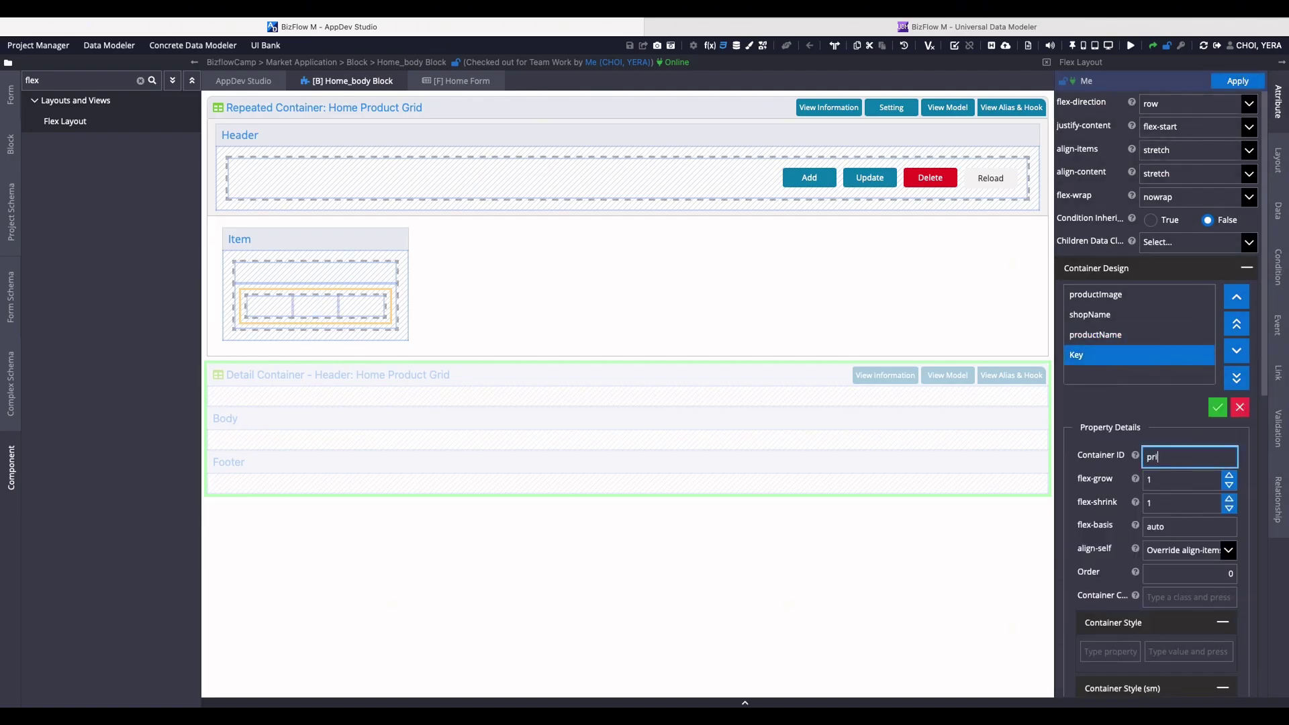
{"action": "left_click", "coordinate": [1217, 407]}
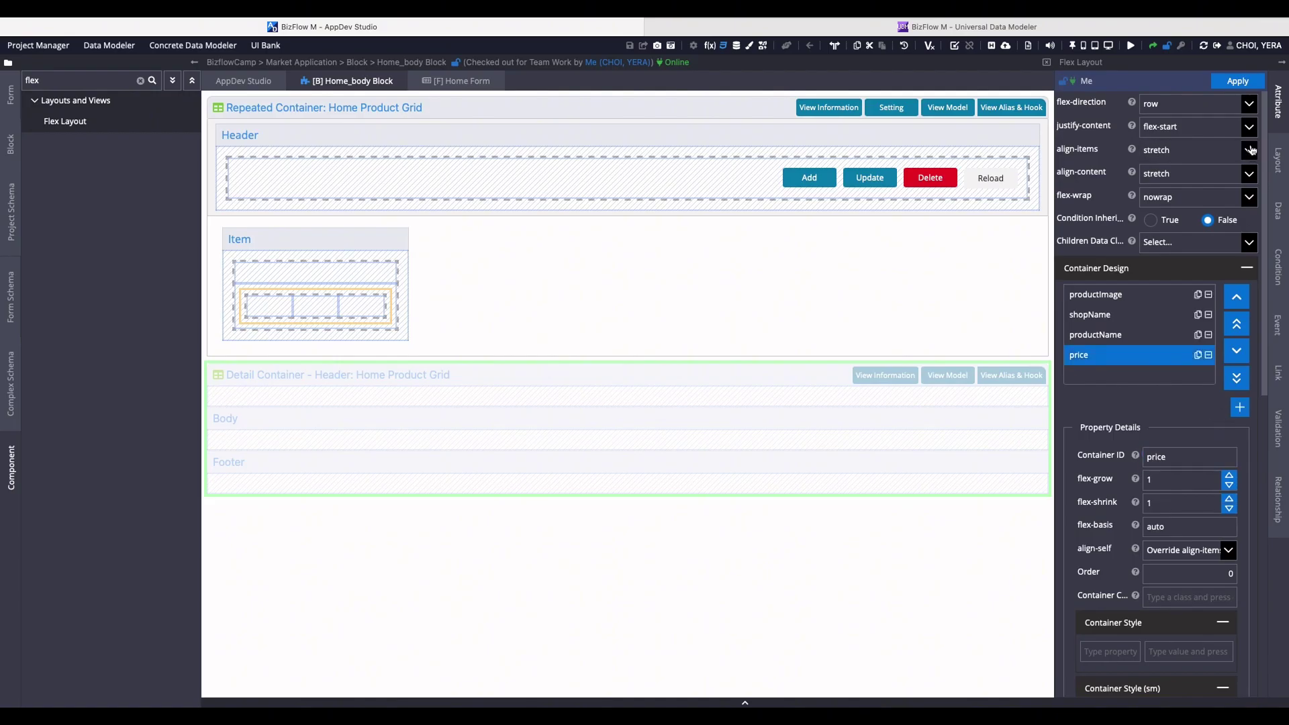
{"action": "left_click", "coordinate": [1237, 80]}
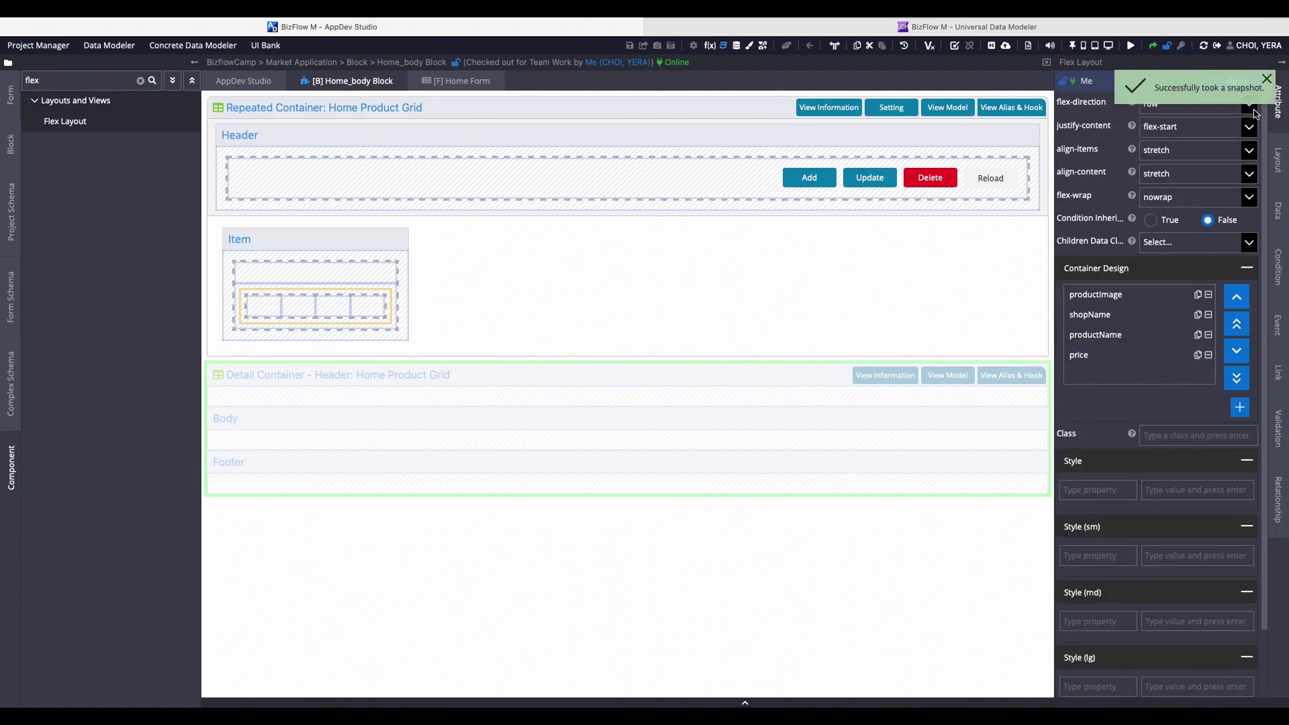
{"action": "left_click", "coordinate": [1249, 105]}
{"action": "left_click", "coordinate": [1218, 160]}
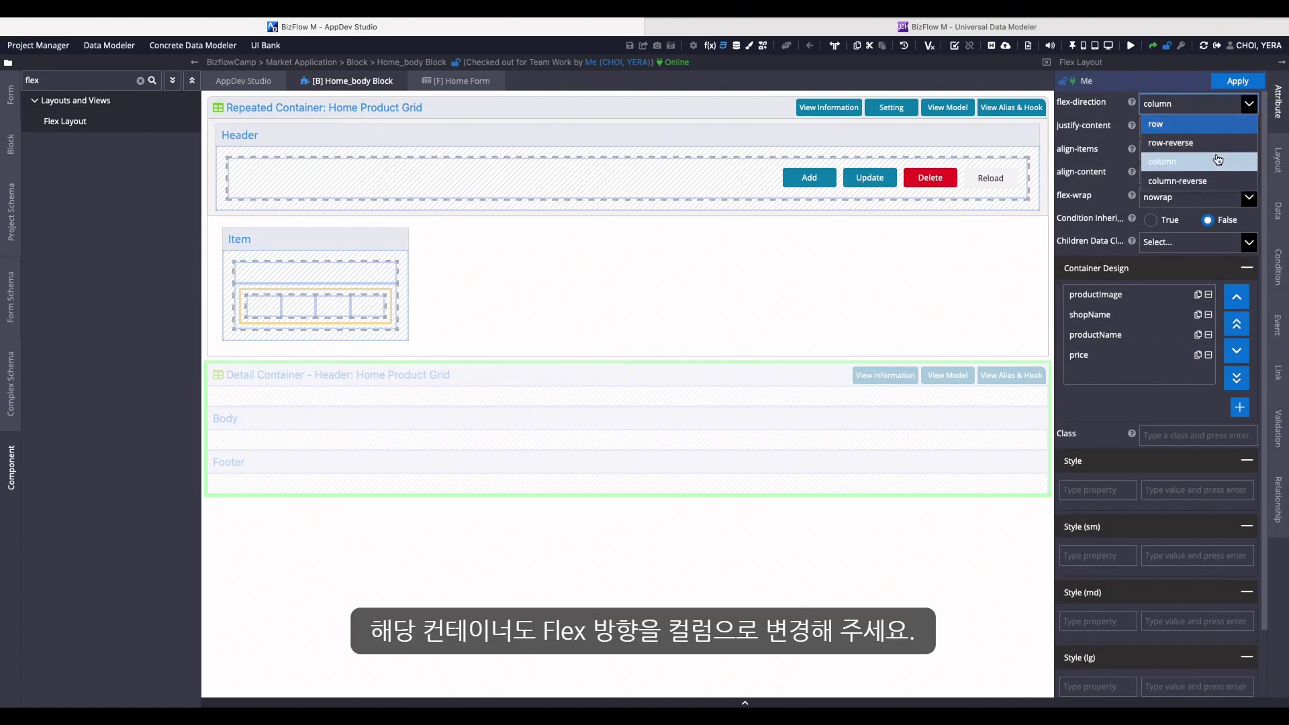
{"action": "left_click", "coordinate": [1239, 81]}
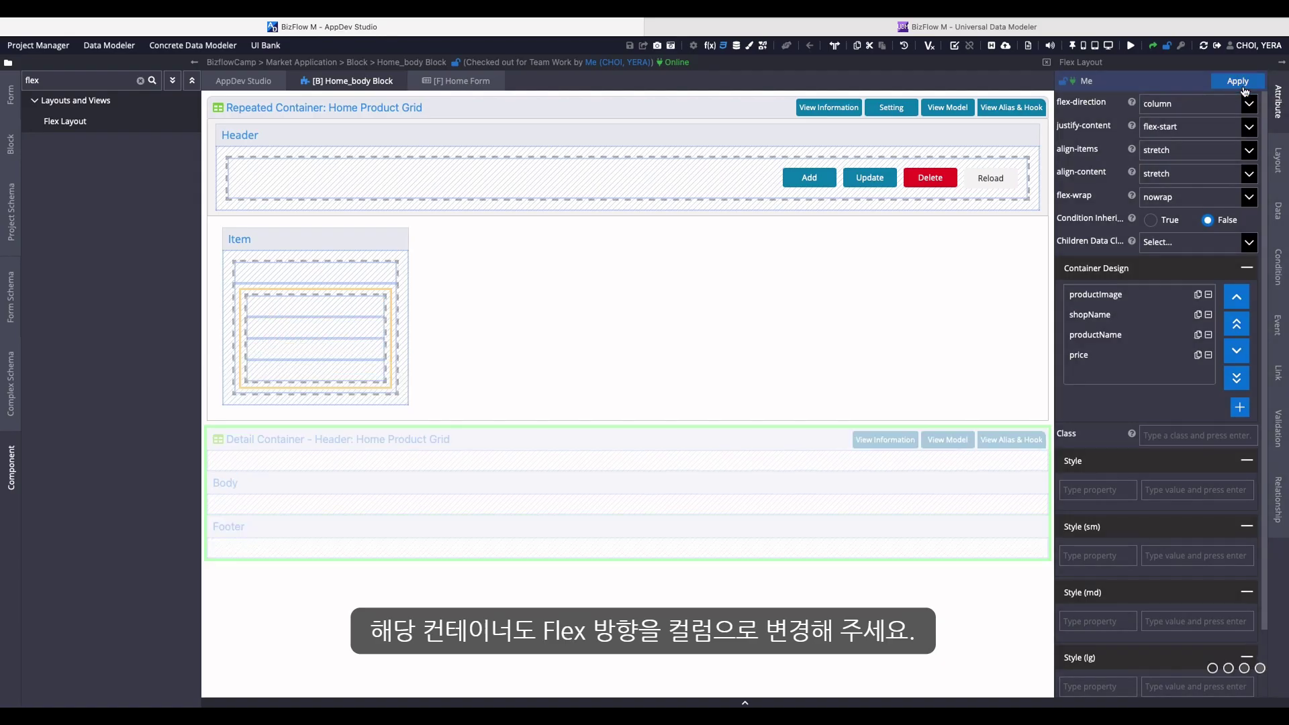
Search the components for checkbox and place Checkbox for Repeated Data in the item's checkbox container.
{"action": "left_click", "coordinate": [92, 80]}
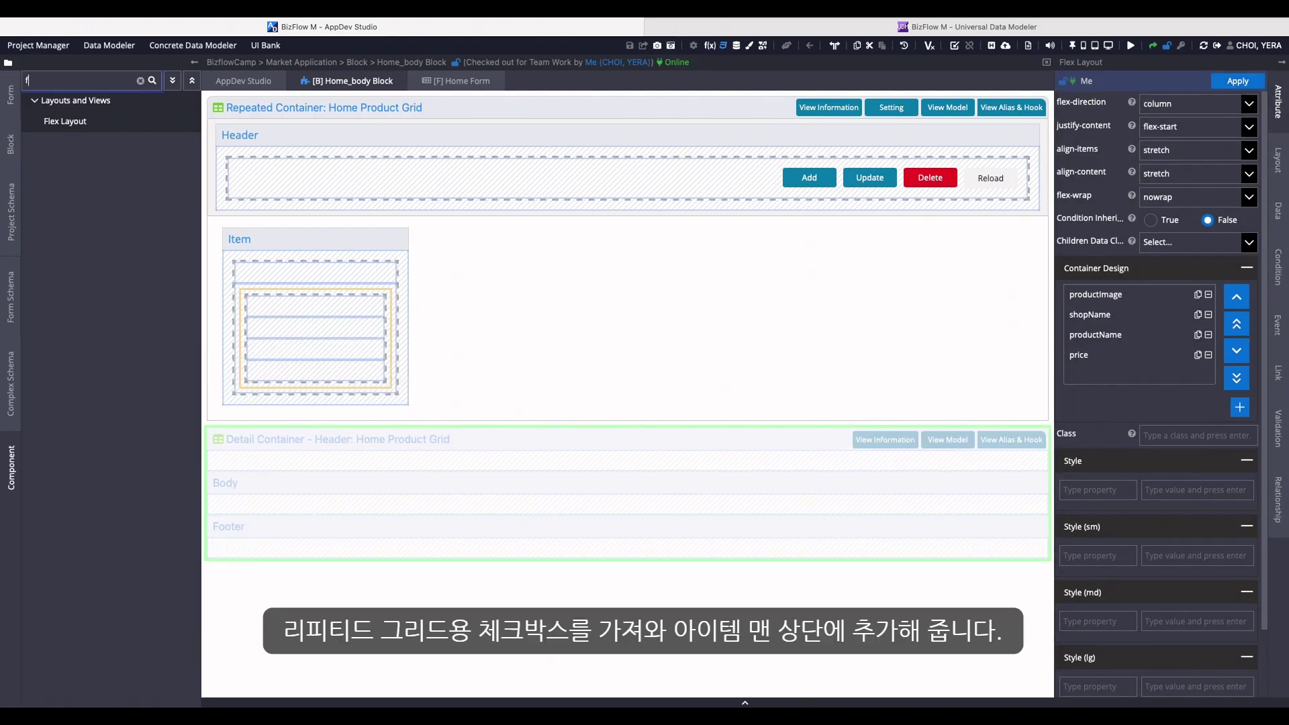
{"action": "key", "text": "Return"}
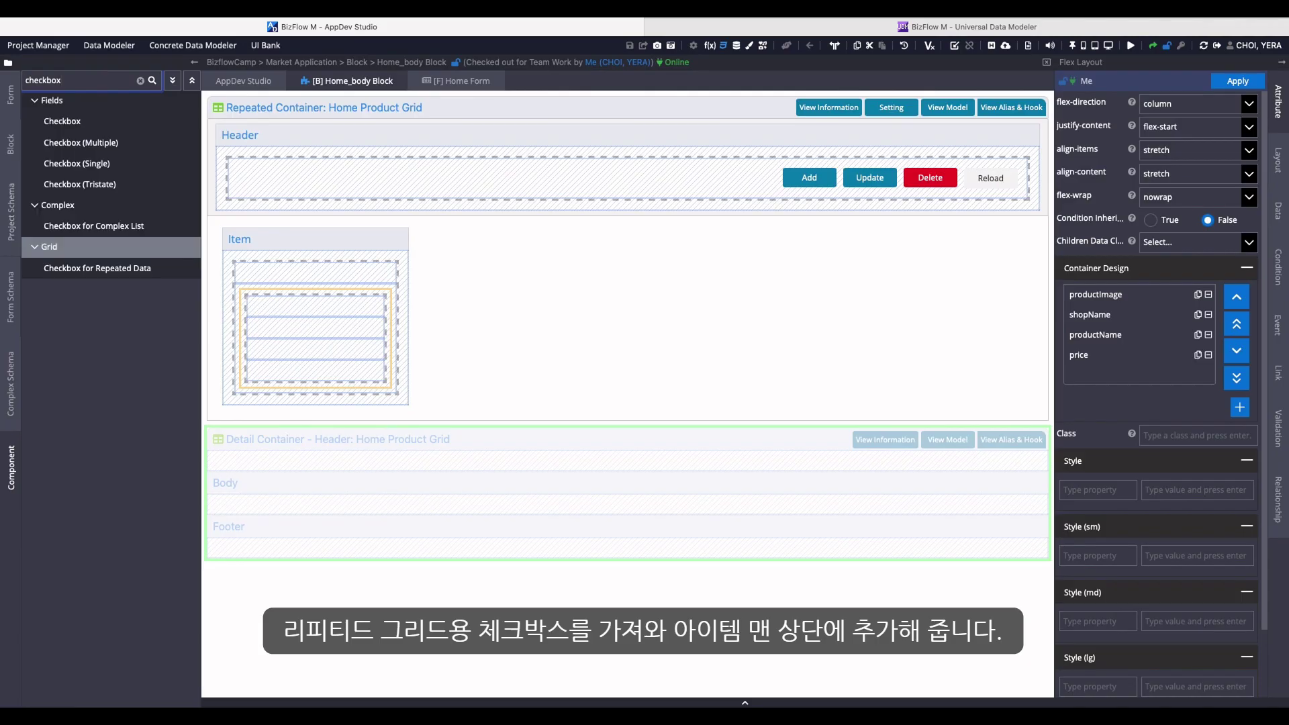
{"action": "left_click_drag", "start_coordinate": [79, 260], "coordinate": [293, 273]}
{"action": "left_click", "coordinate": [314, 313]}
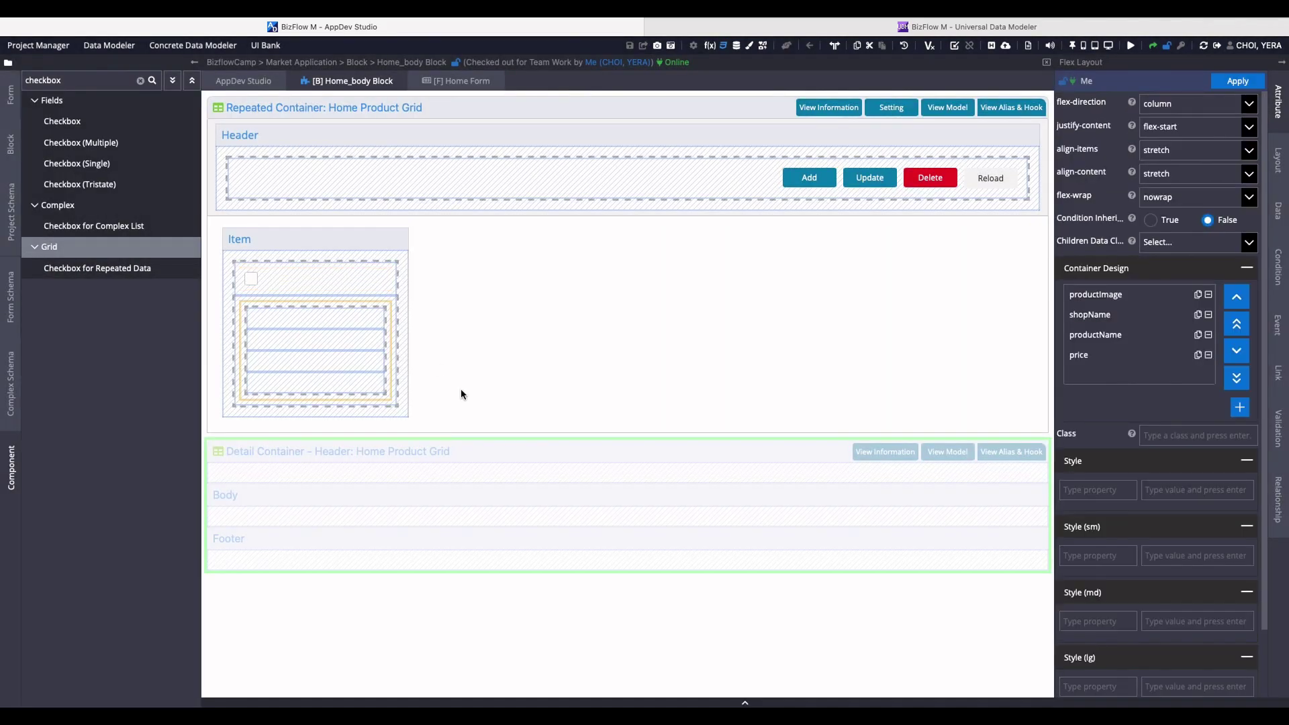
Place the Product Image field from the project schema in the productImage container as a Template Panel and use the component-only layout.
{"action": "left_click", "coordinate": [10, 211]}
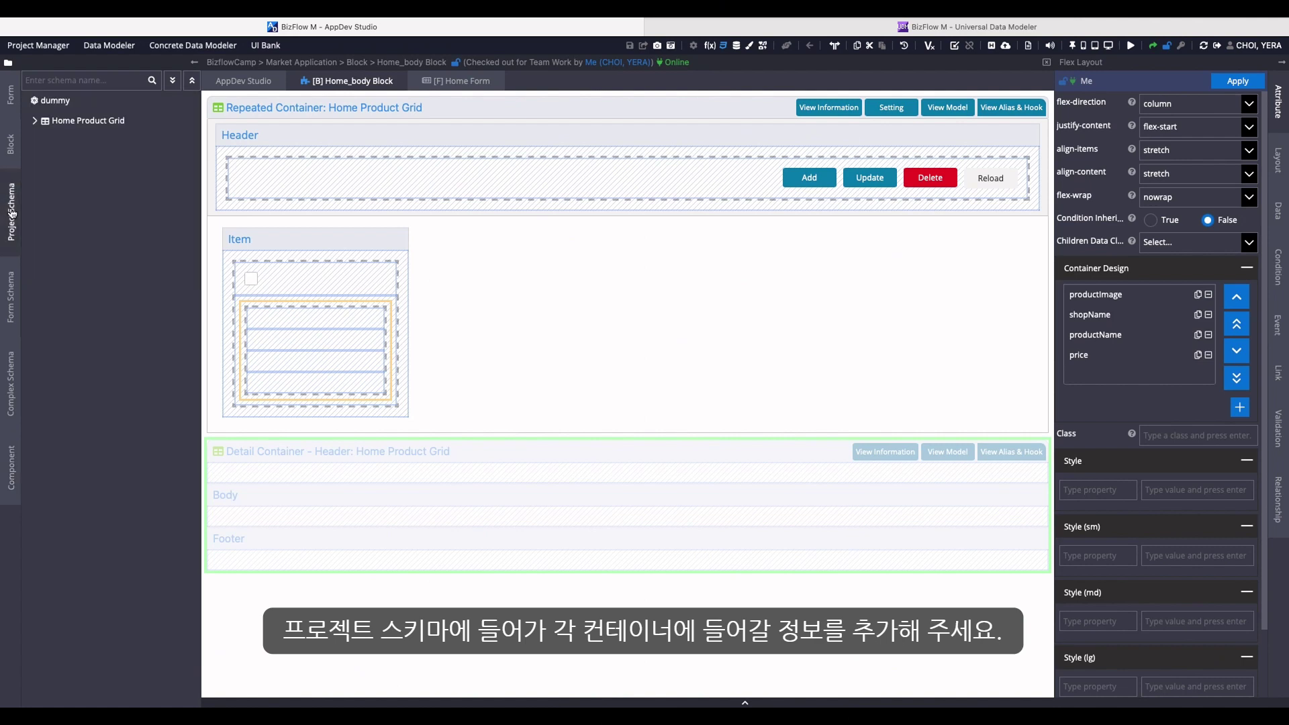
{"action": "left_click", "coordinate": [70, 123]}
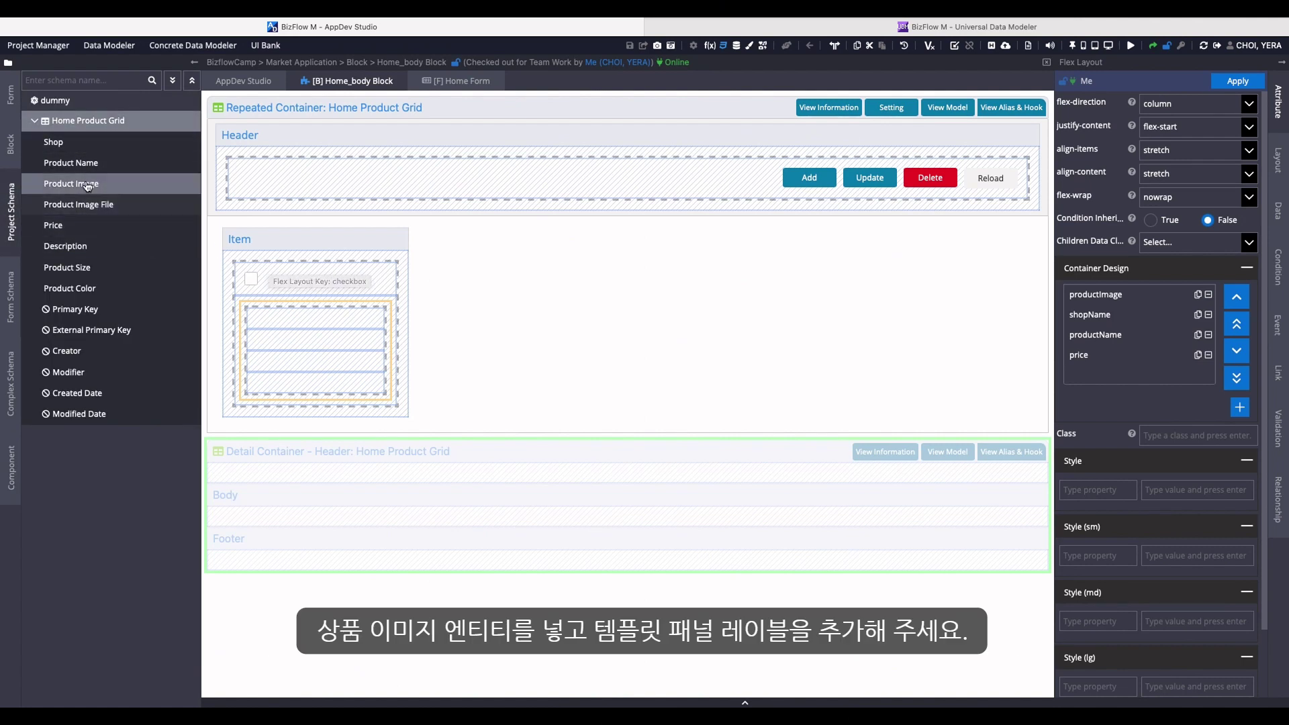
{"action": "left_click_drag", "start_coordinate": [87, 186], "coordinate": [308, 311]}
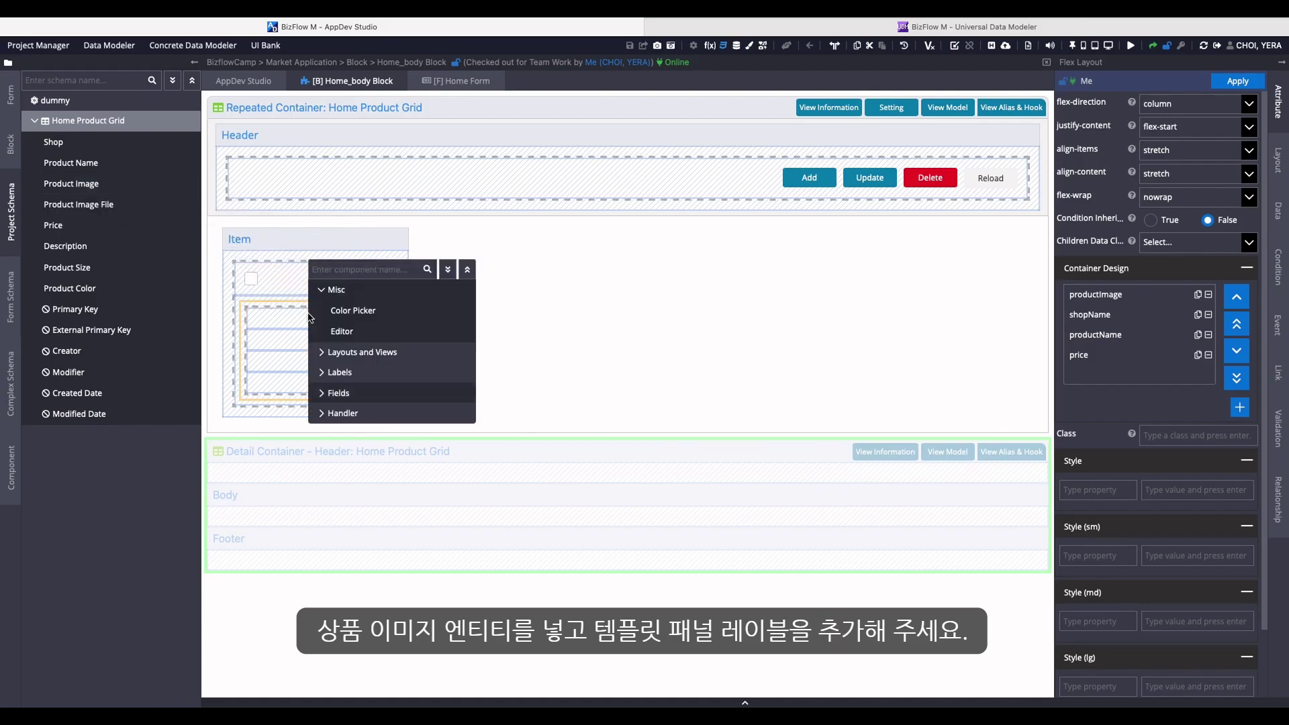
{"action": "left_click", "coordinate": [340, 372]}
{"action": "left_click", "coordinate": [362, 478]}
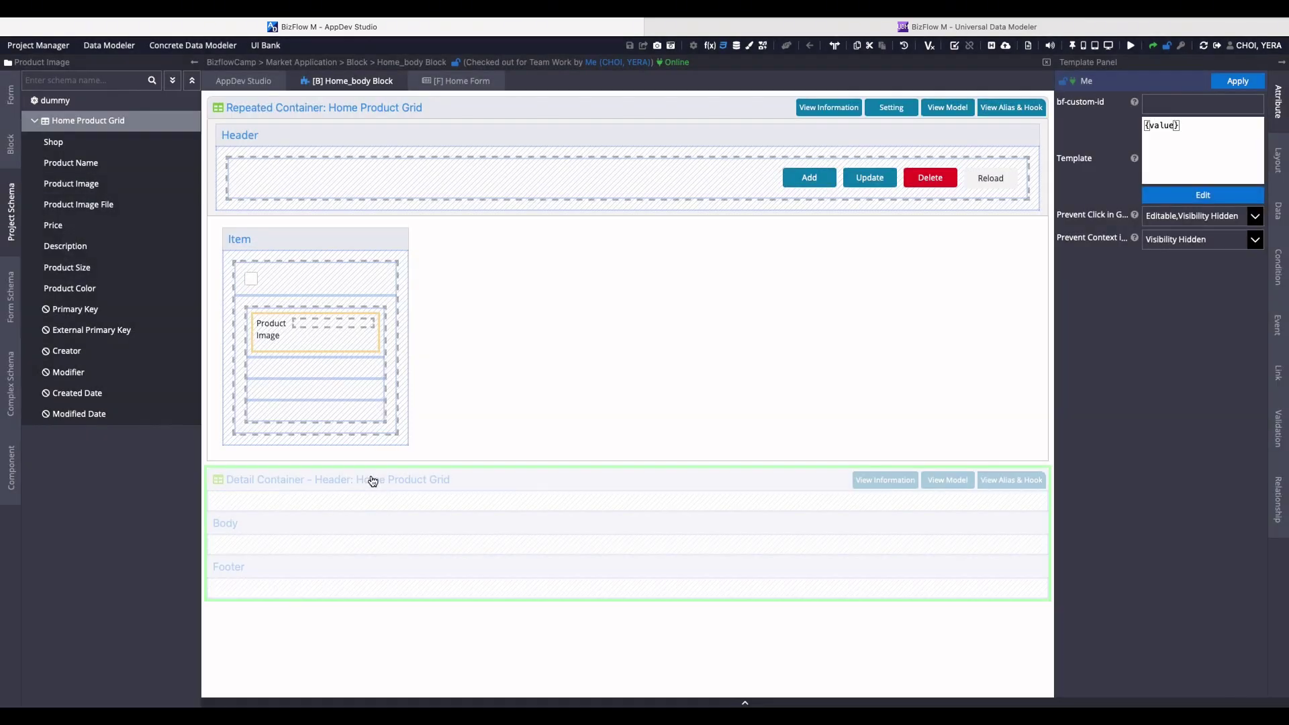
{"action": "left_click", "coordinate": [1279, 161]}
{"action": "left_click", "coordinate": [1206, 117]}
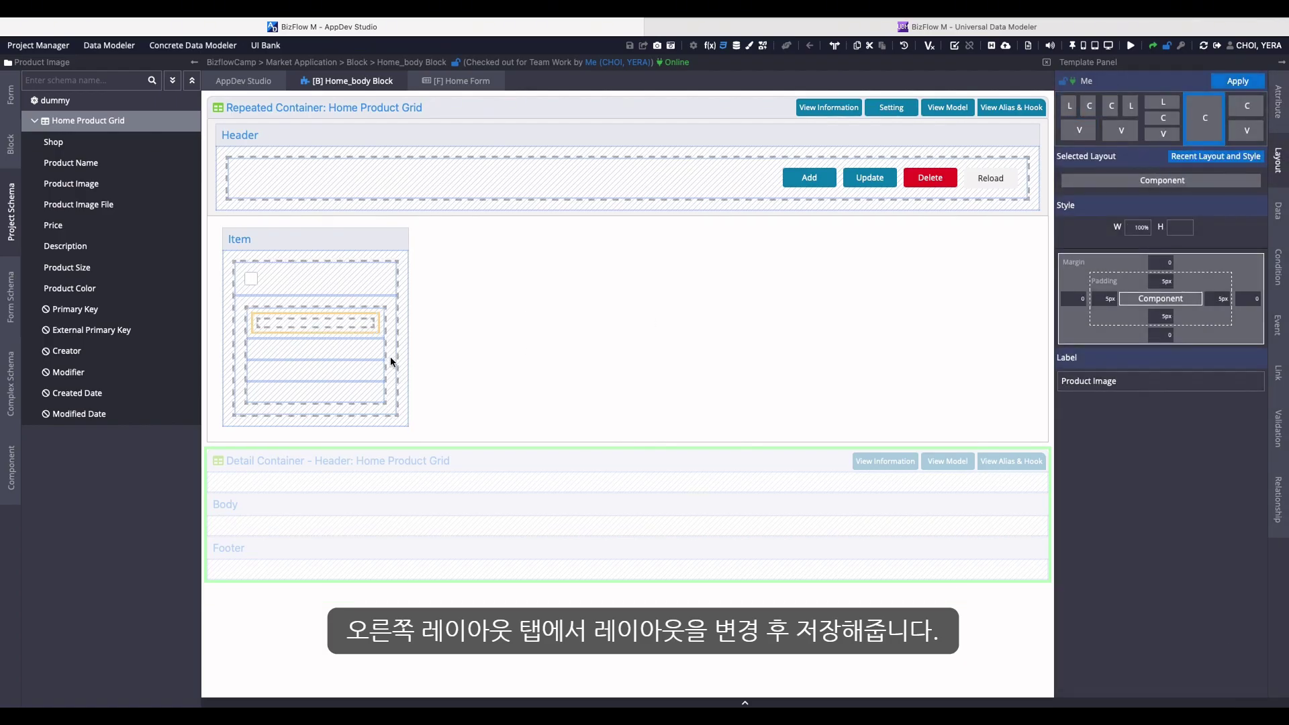
Place the Shop field from the project schema in the shopName container as a Label.
{"action": "left_click", "coordinate": [340, 350]}
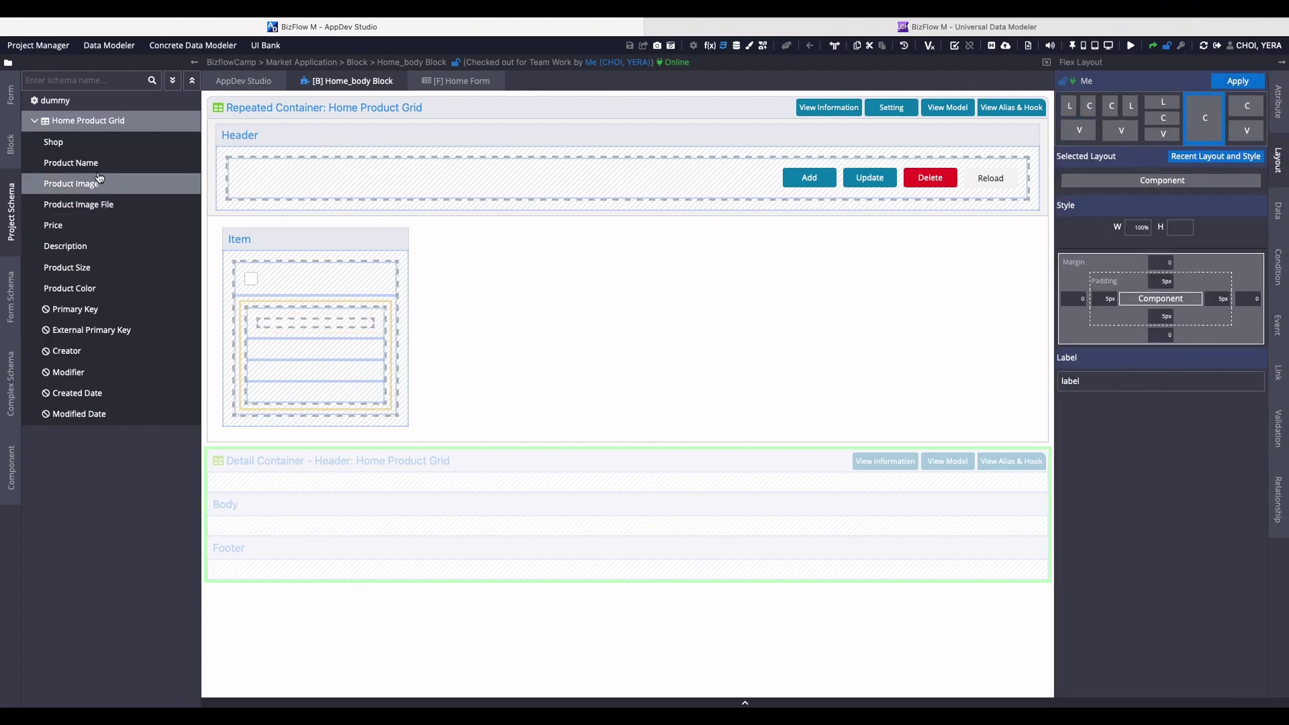
{"action": "left_click_drag", "start_coordinate": [74, 143], "coordinate": [318, 349]}
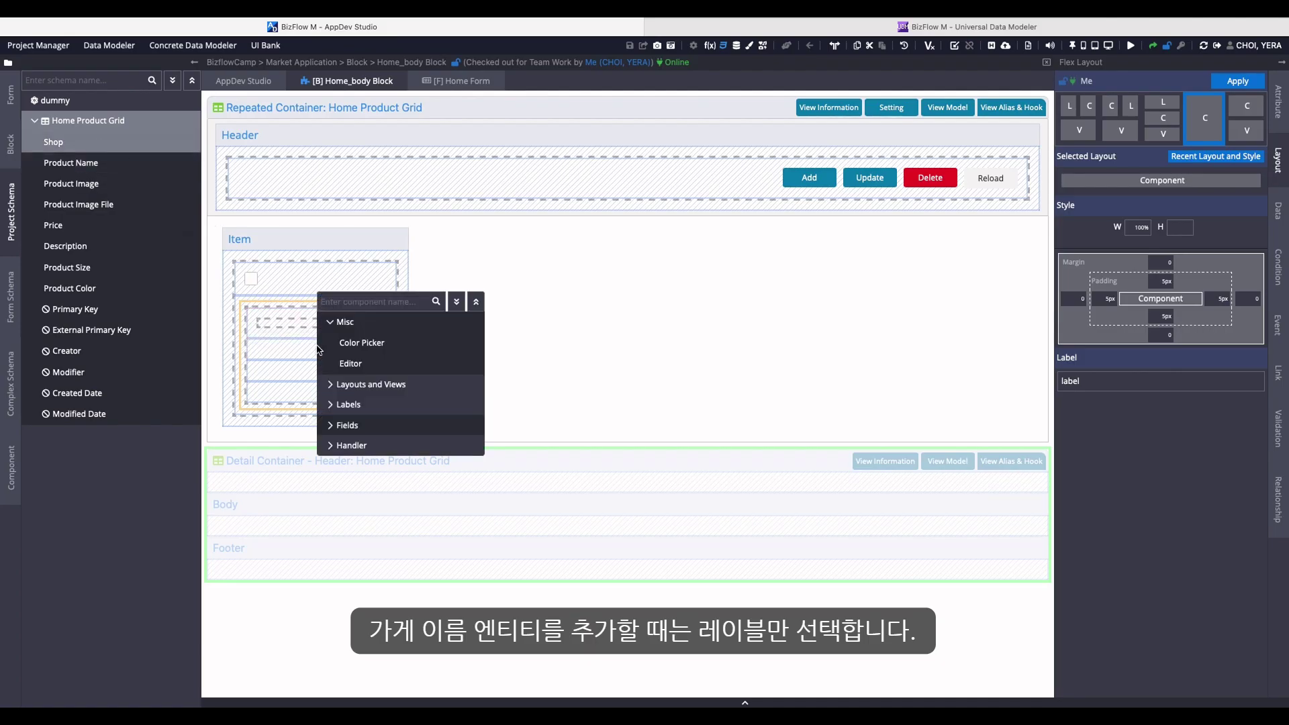
{"action": "left_click", "coordinate": [349, 406]}
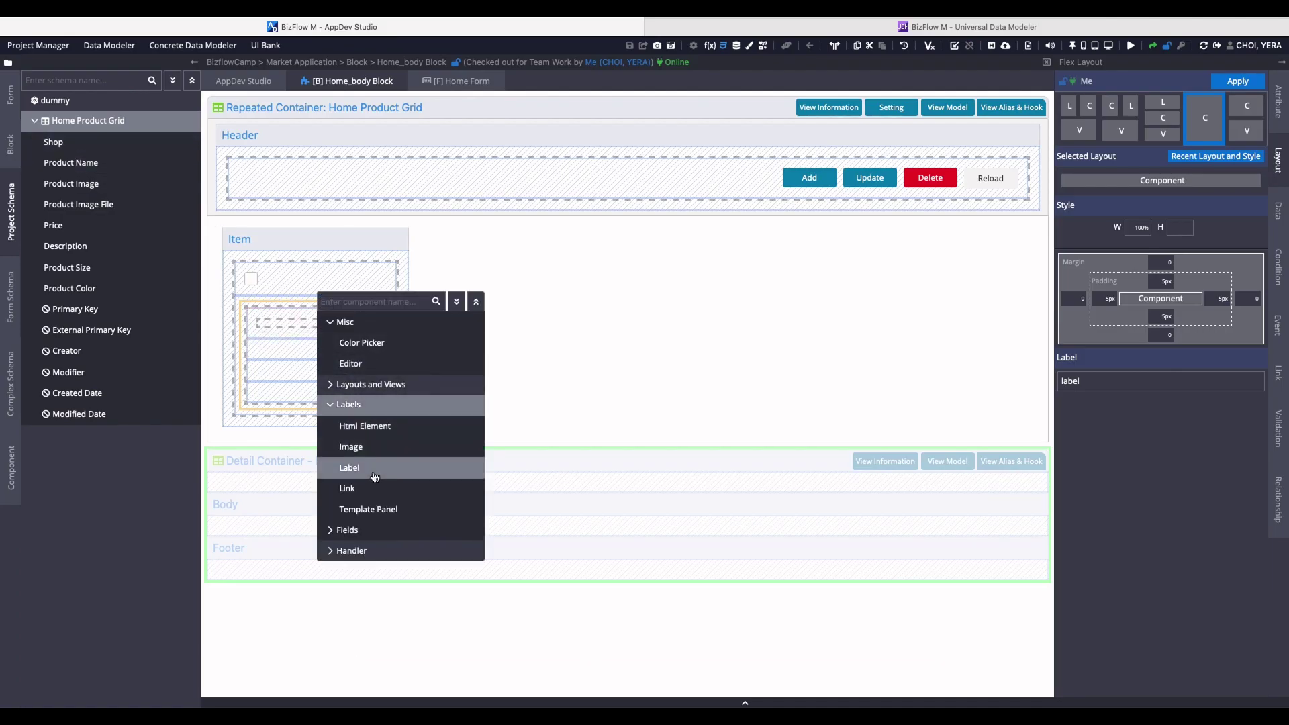
{"action": "left_click", "coordinate": [374, 477]}
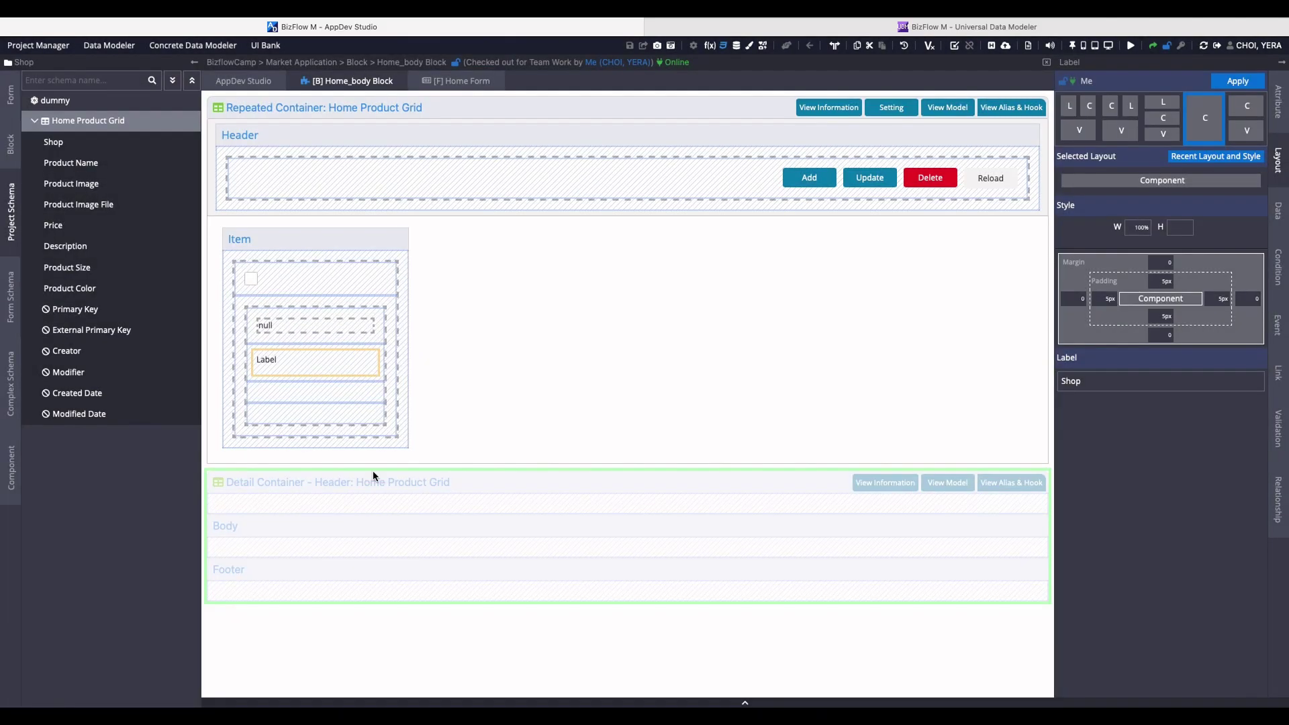
{"action": "left_click", "coordinate": [253, 210]}
Place the Product Name field in the productName container as a Label and apply the component class h6 to it.
{"action": "left_click_drag", "start_coordinate": [91, 166], "coordinate": [332, 376]}
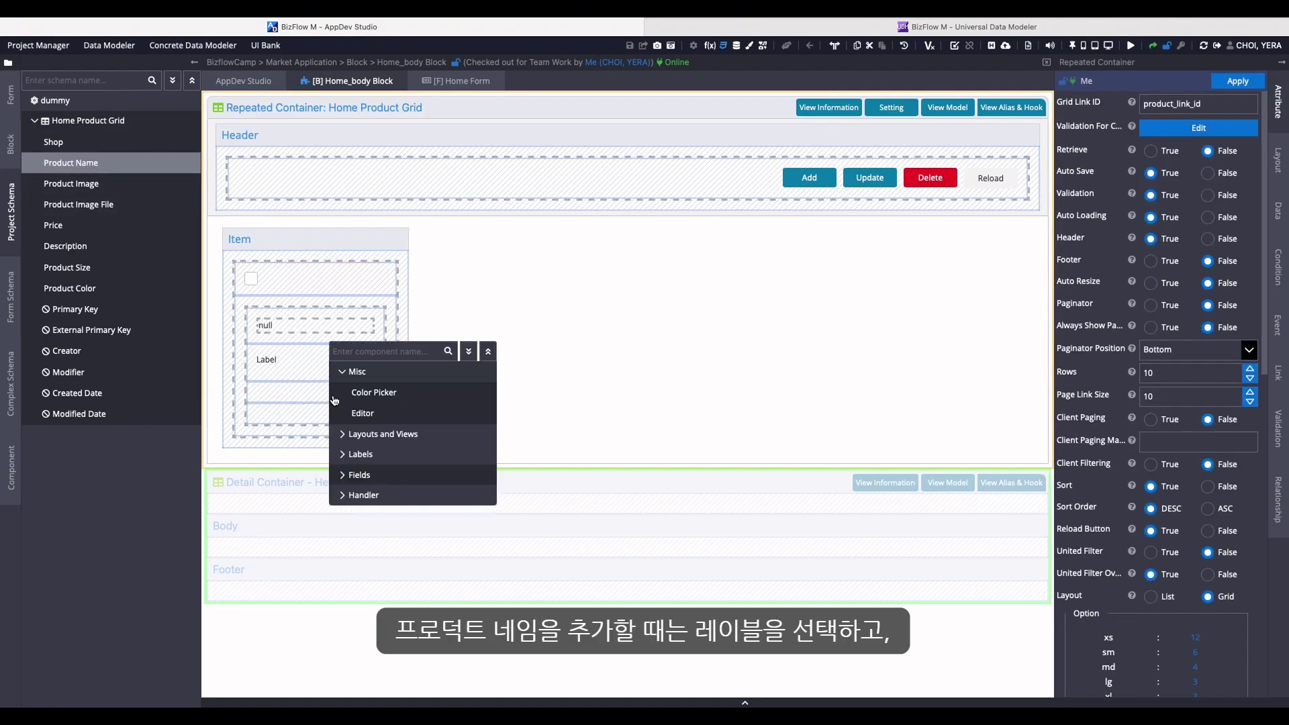
{"action": "left_click", "coordinate": [356, 454]}
{"action": "left_click", "coordinate": [394, 519]}
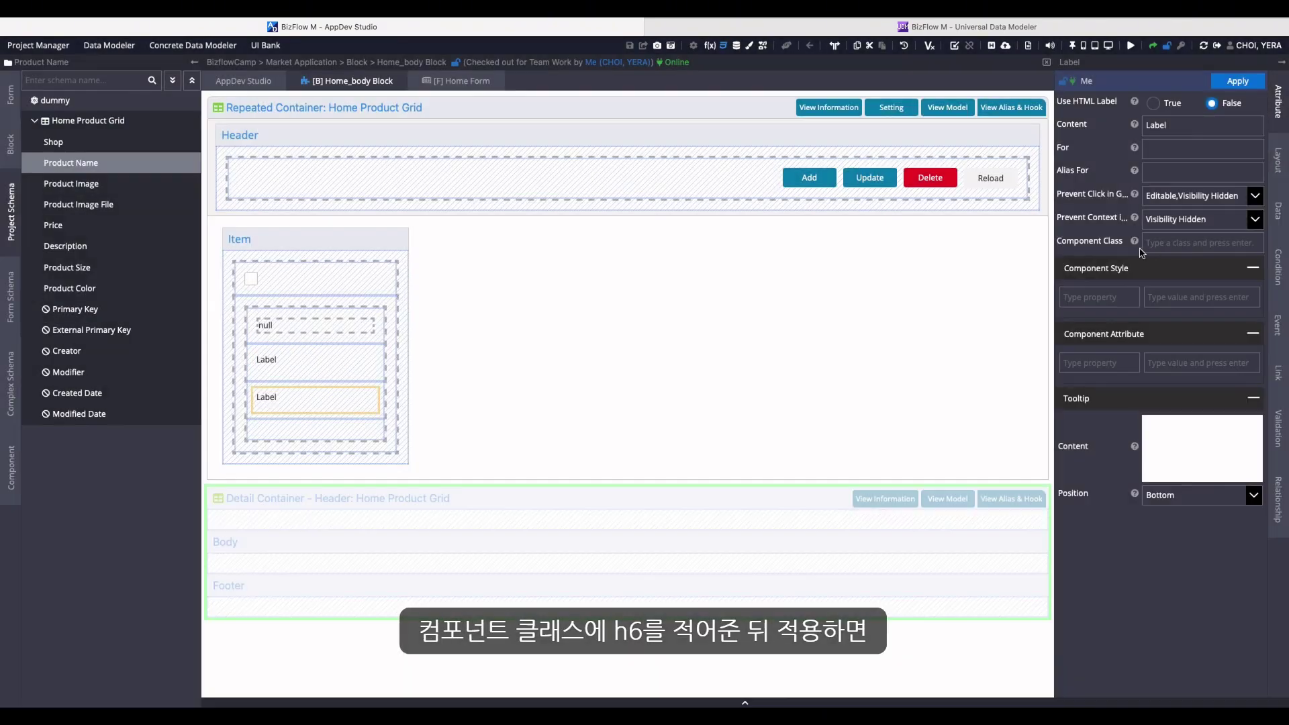
{"action": "left_click", "coordinate": [1167, 244]}
{"action": "type", "text": "h6"}
{"action": "key", "text": "Return"}
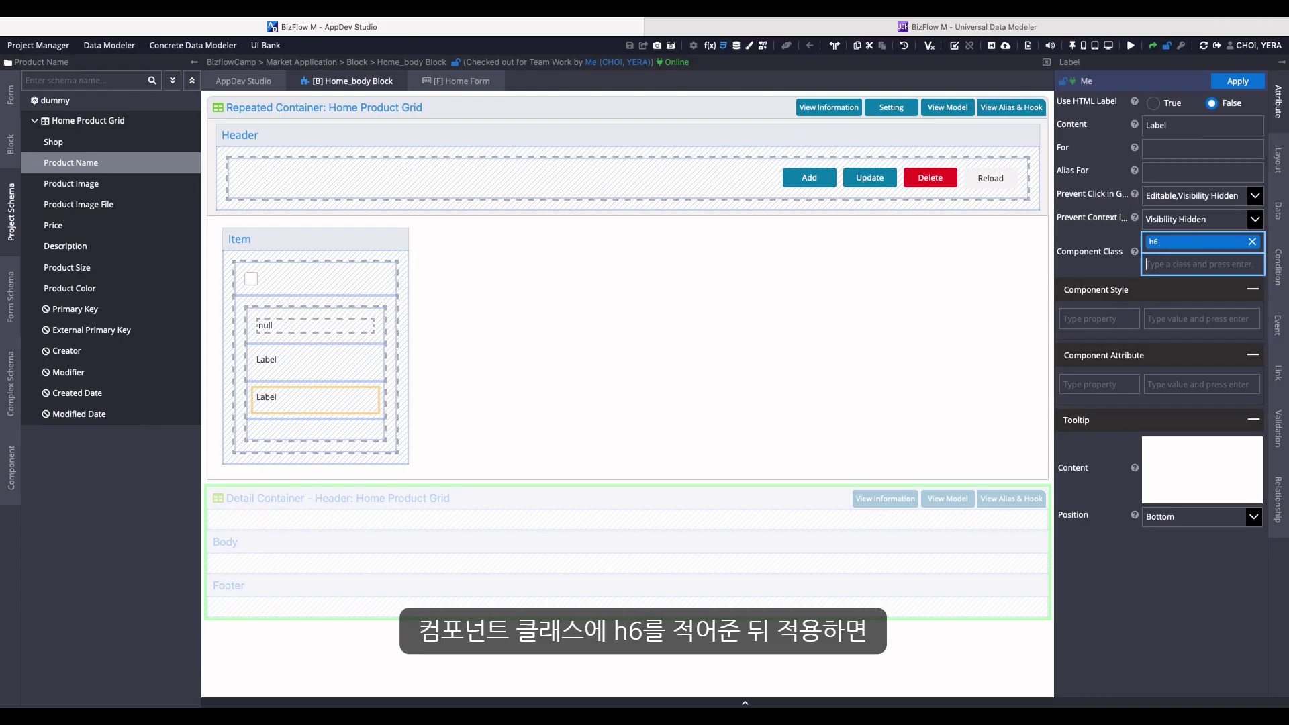
{"action": "left_click", "coordinate": [1234, 86]}
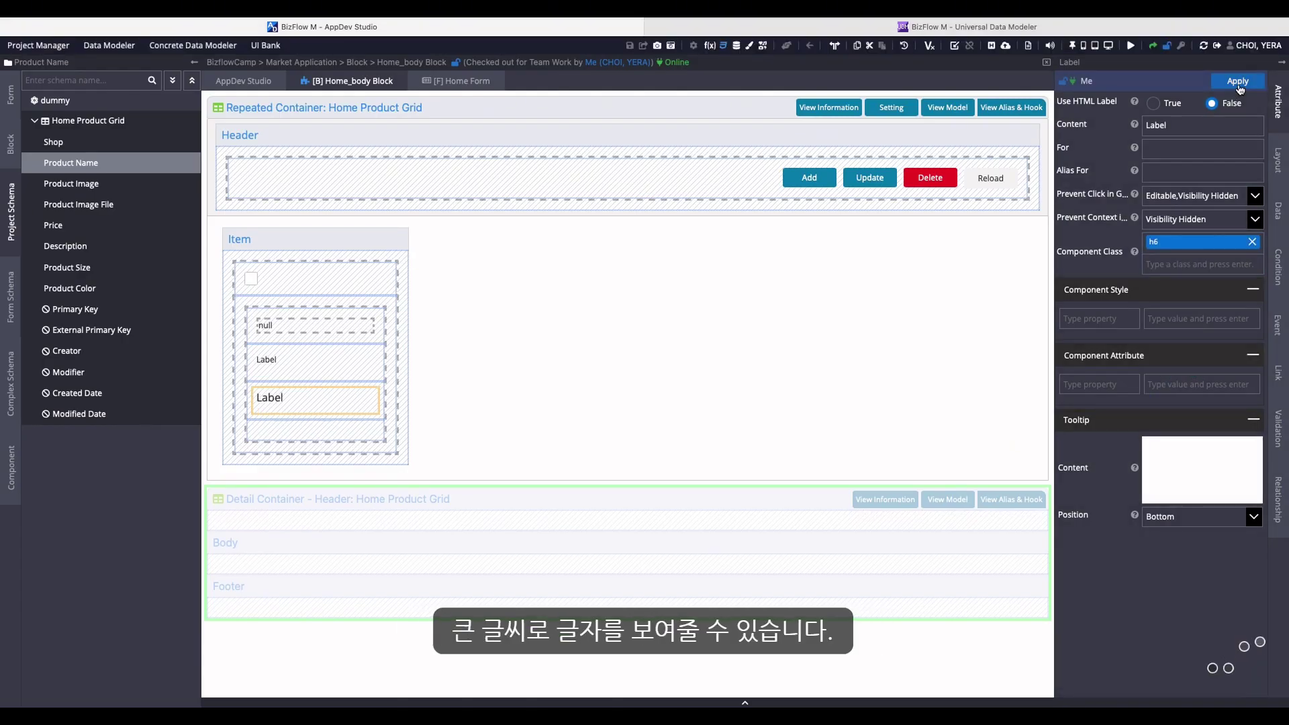
Place the Price field in the item's price container as a Label and apply the component class h6 to it.
{"action": "left_click", "coordinate": [224, 419]}
{"action": "left_click_drag", "start_coordinate": [104, 242], "coordinate": [308, 425]}
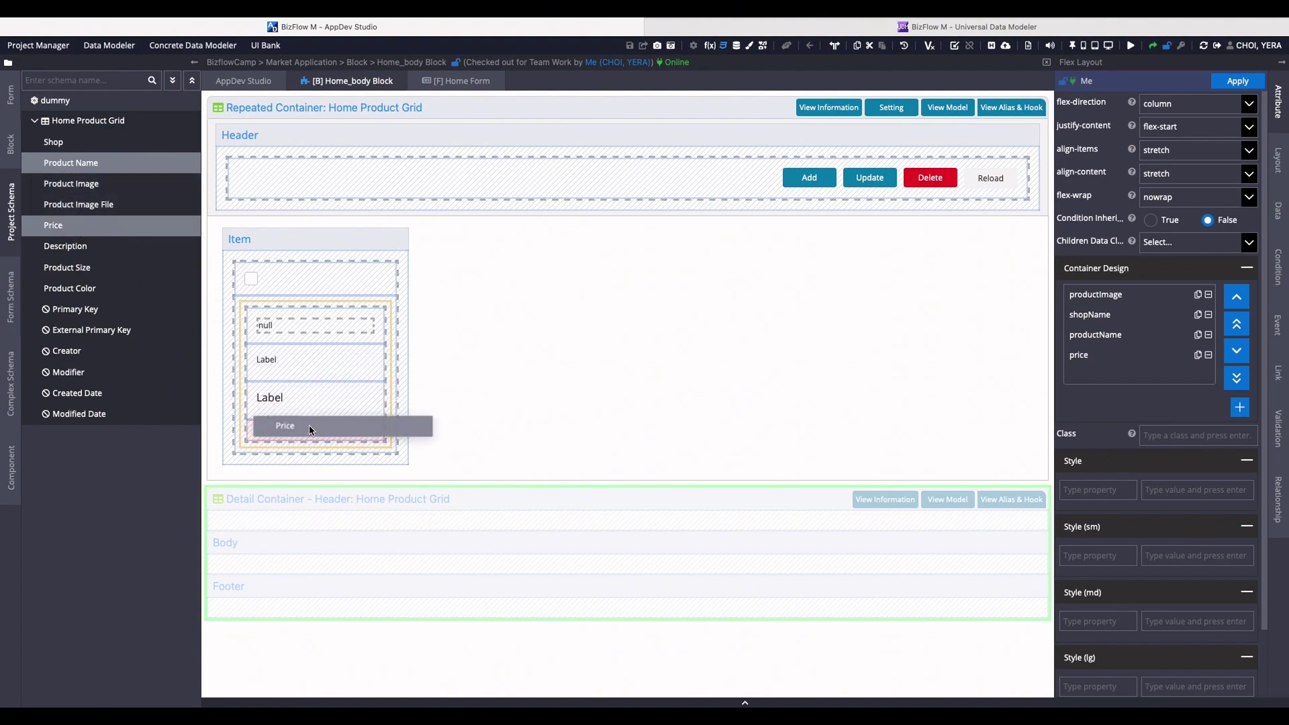
{"action": "left_click", "coordinate": [361, 485]}
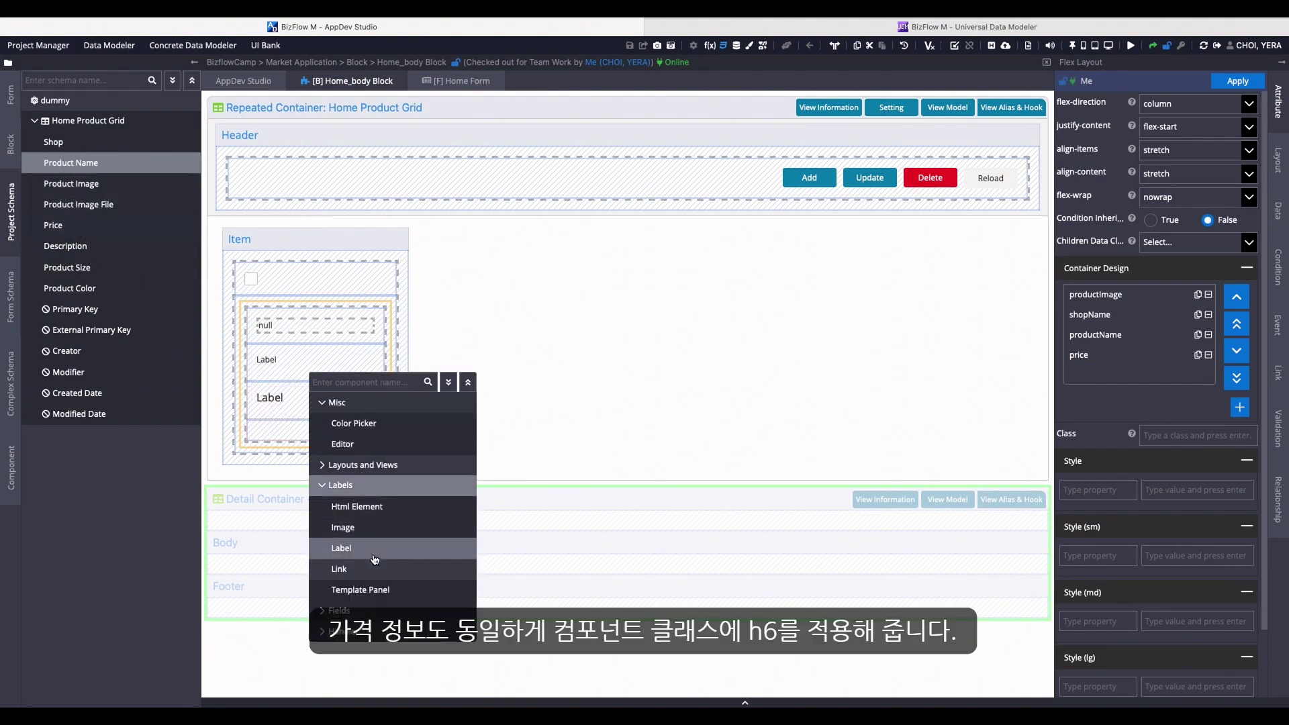
{"action": "left_click", "coordinate": [363, 547]}
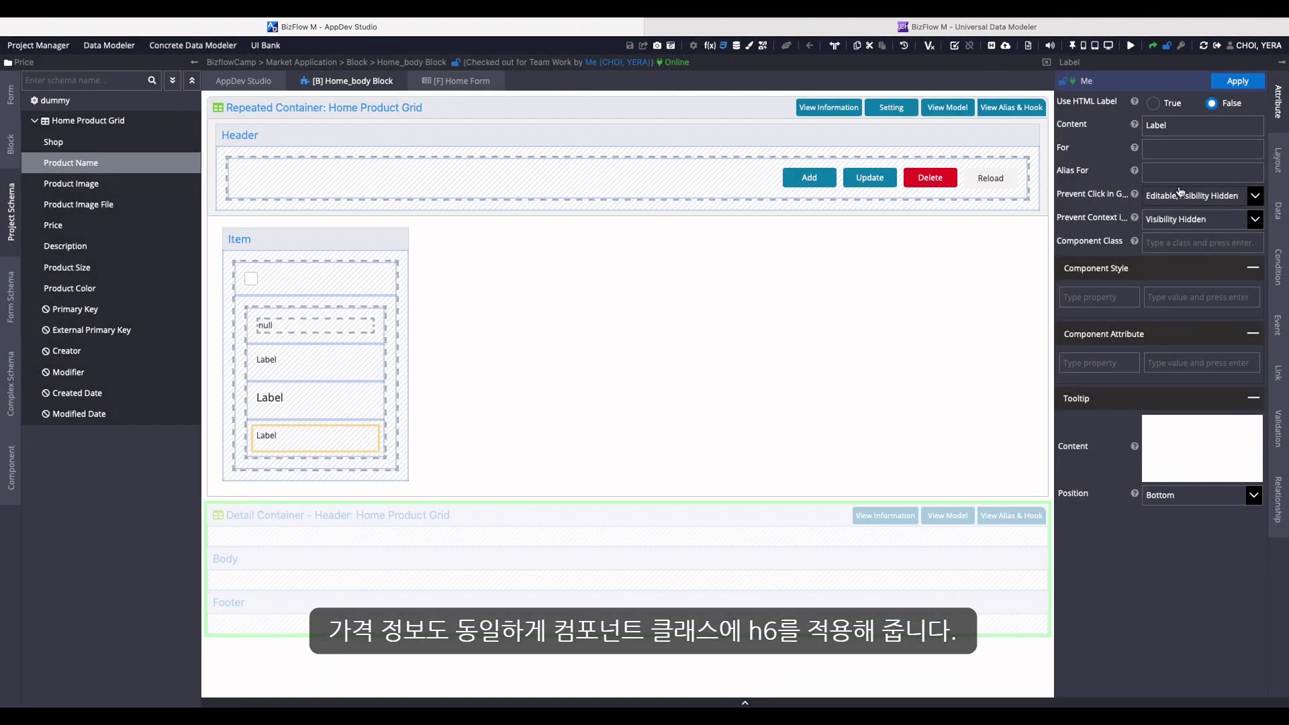
{"action": "left_click", "coordinate": [1224, 240]}
{"action": "type", "text": "h6"}
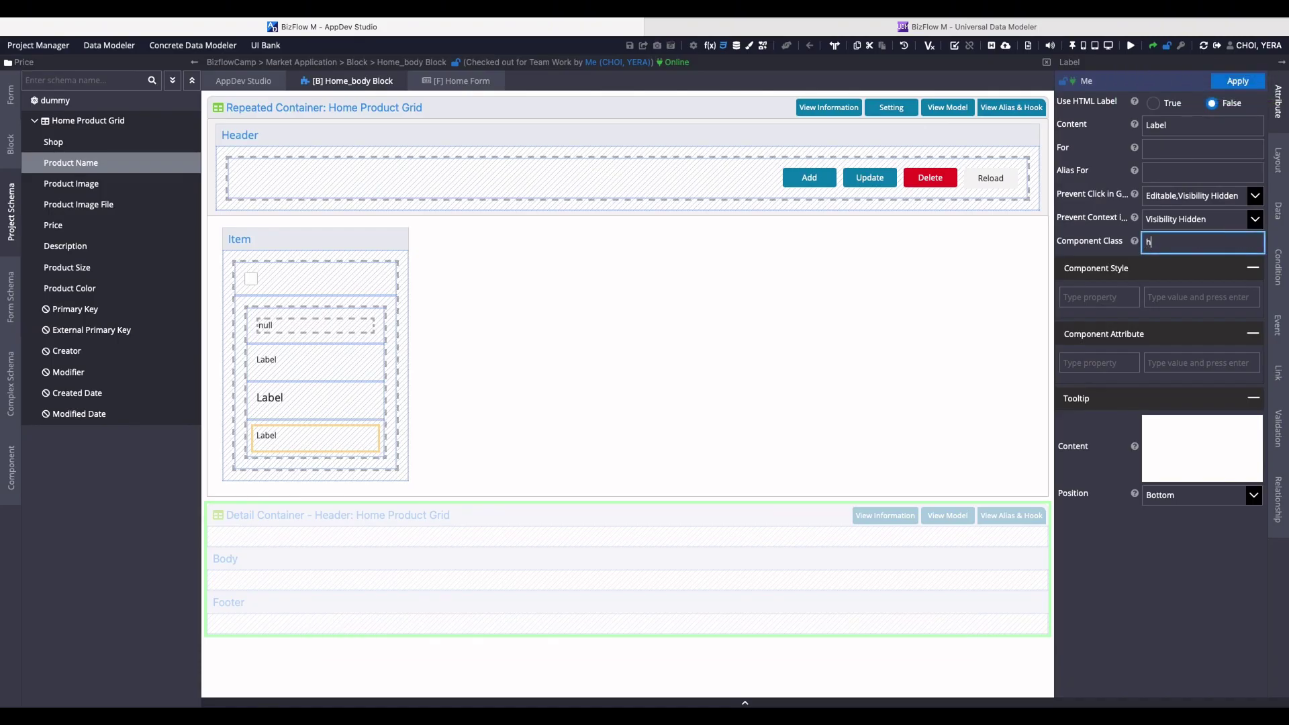
{"action": "key", "text": "Return"}
{"action": "left_click", "coordinate": [1248, 83]}
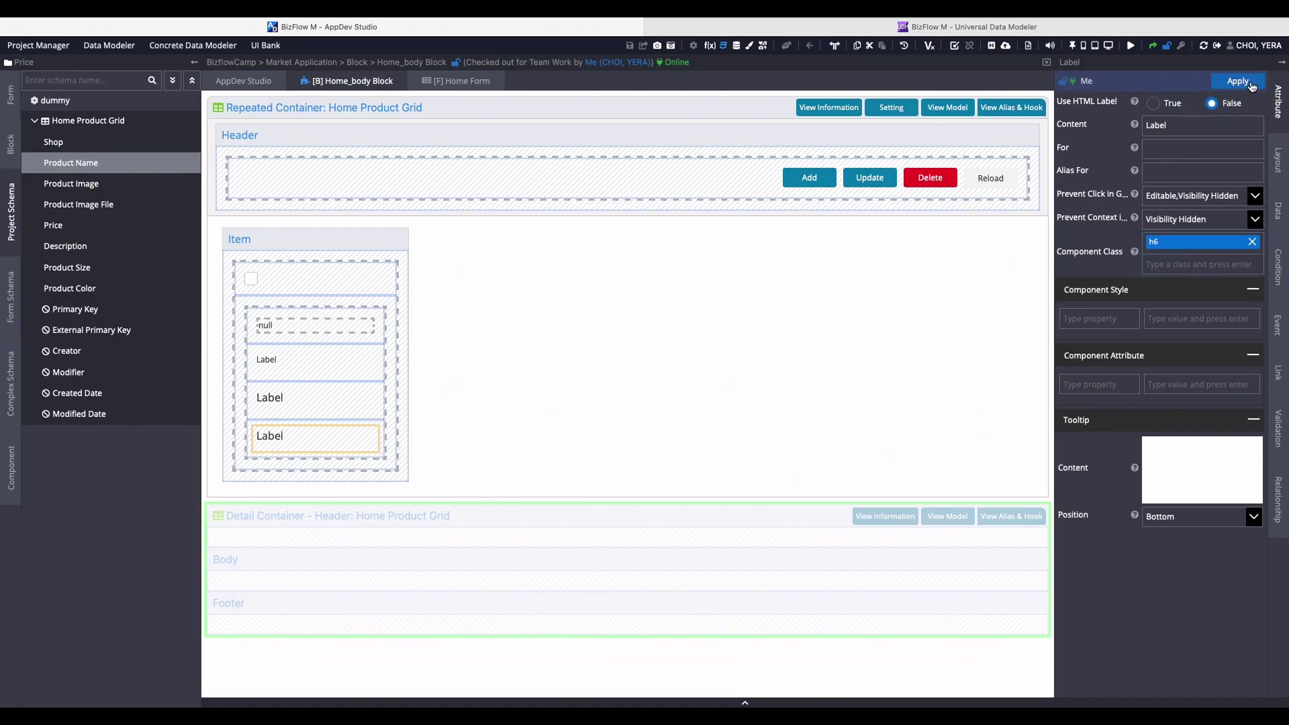
Search the components for grid and place a Grid Modal Detail Container below the Detail Container.
{"action": "left_click", "coordinate": [524, 396]}
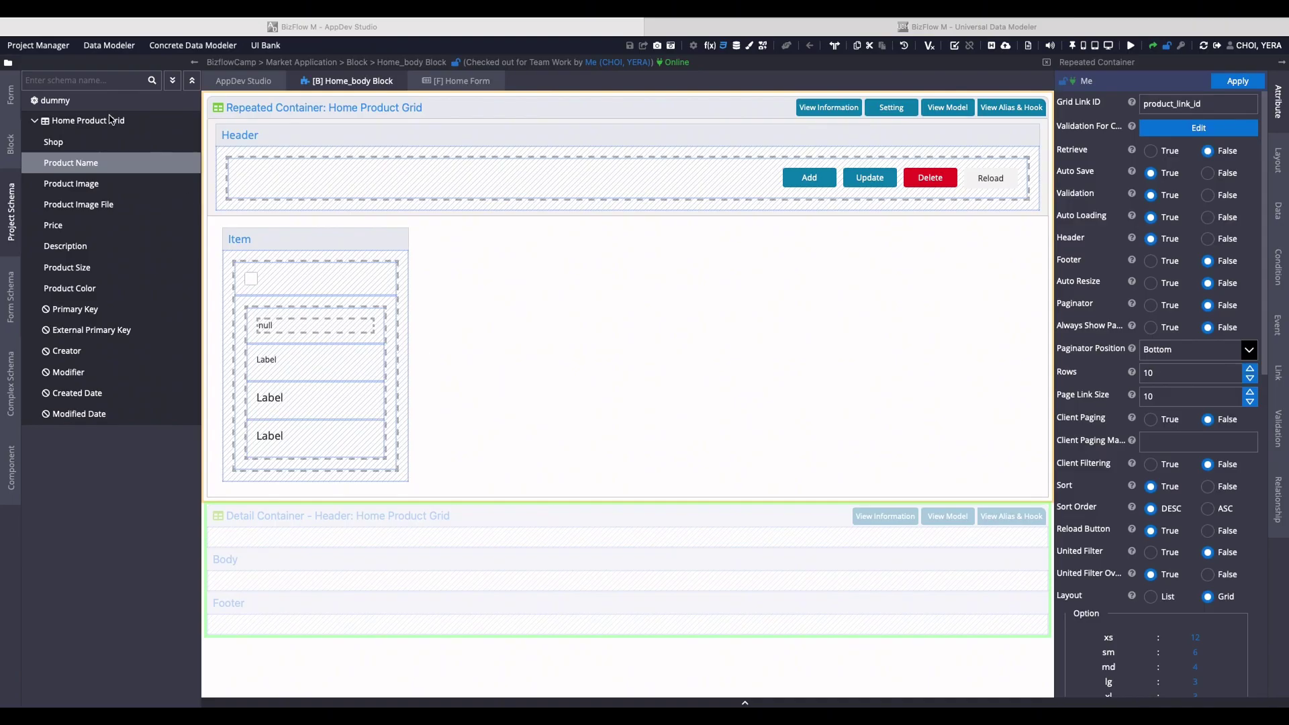
{"action": "left_click", "coordinate": [12, 473]}
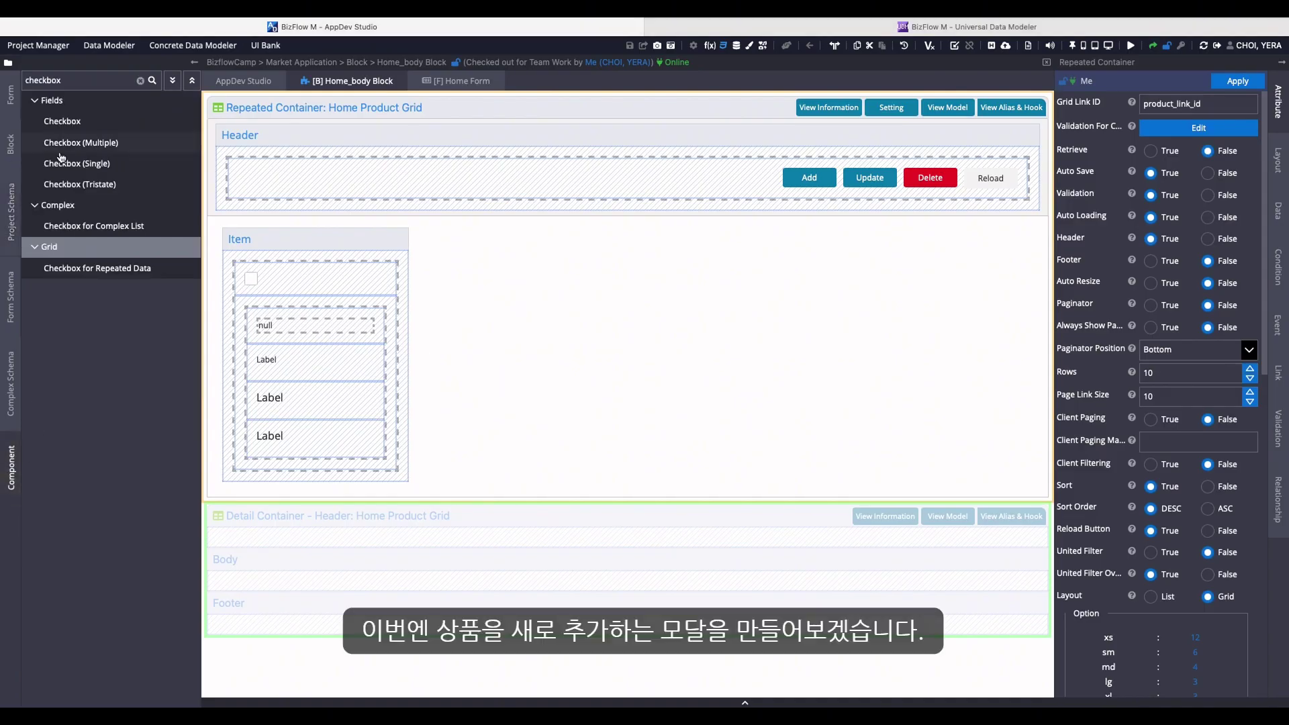
{"action": "left_click_drag", "start_coordinate": [87, 81], "coordinate": [3, 85]}
{"action": "type", "text": "g"}
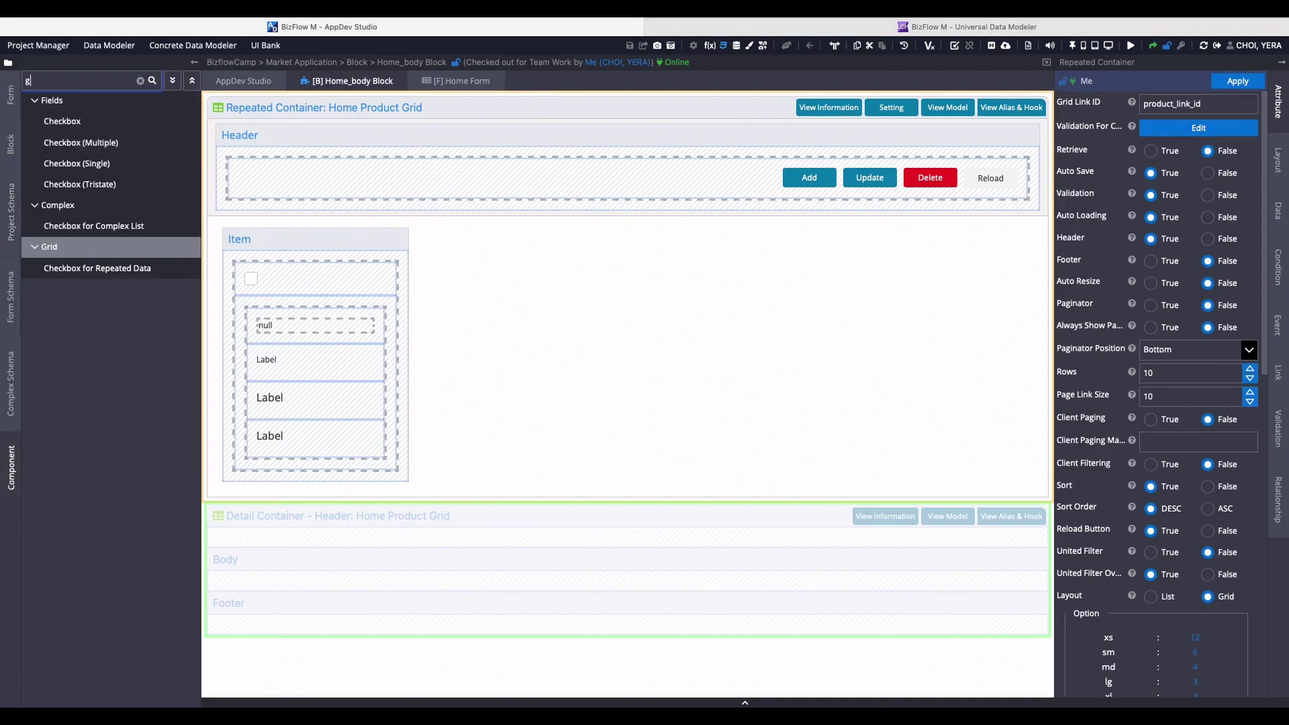
{"action": "type", "text": "rid"}
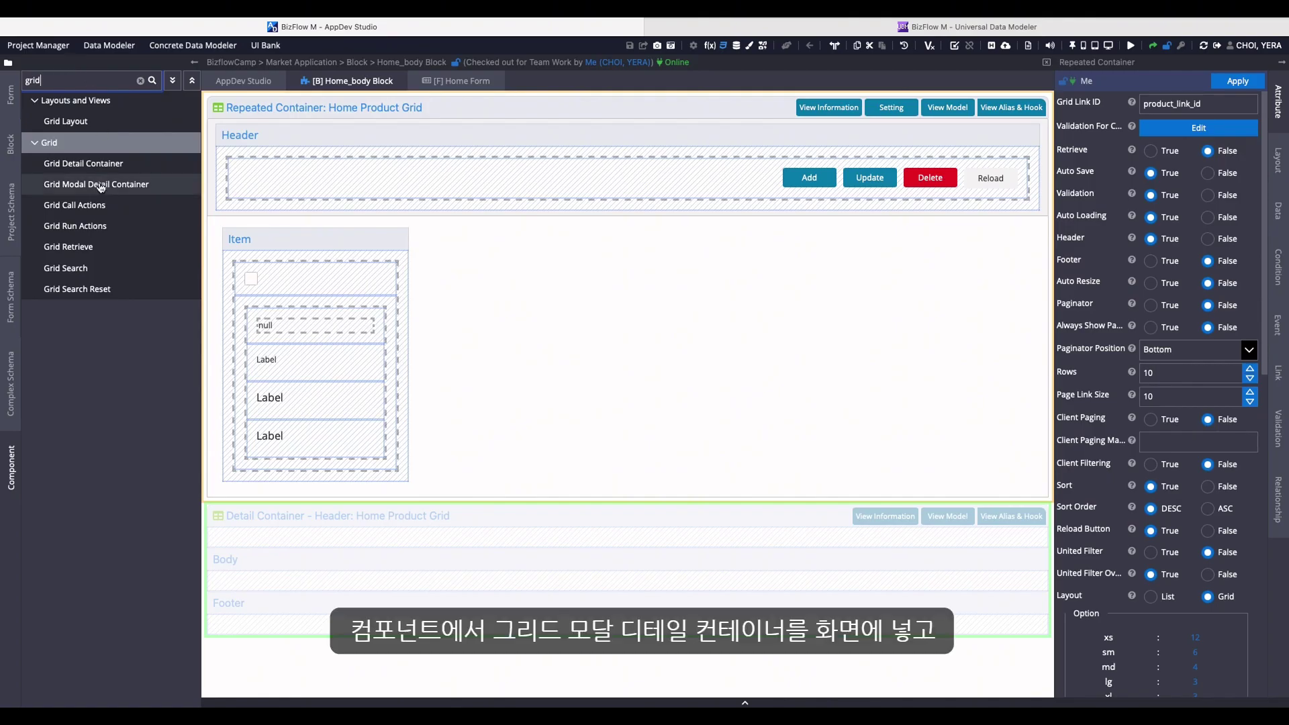
{"action": "left_click_drag", "start_coordinate": [96, 184], "coordinate": [333, 690]}
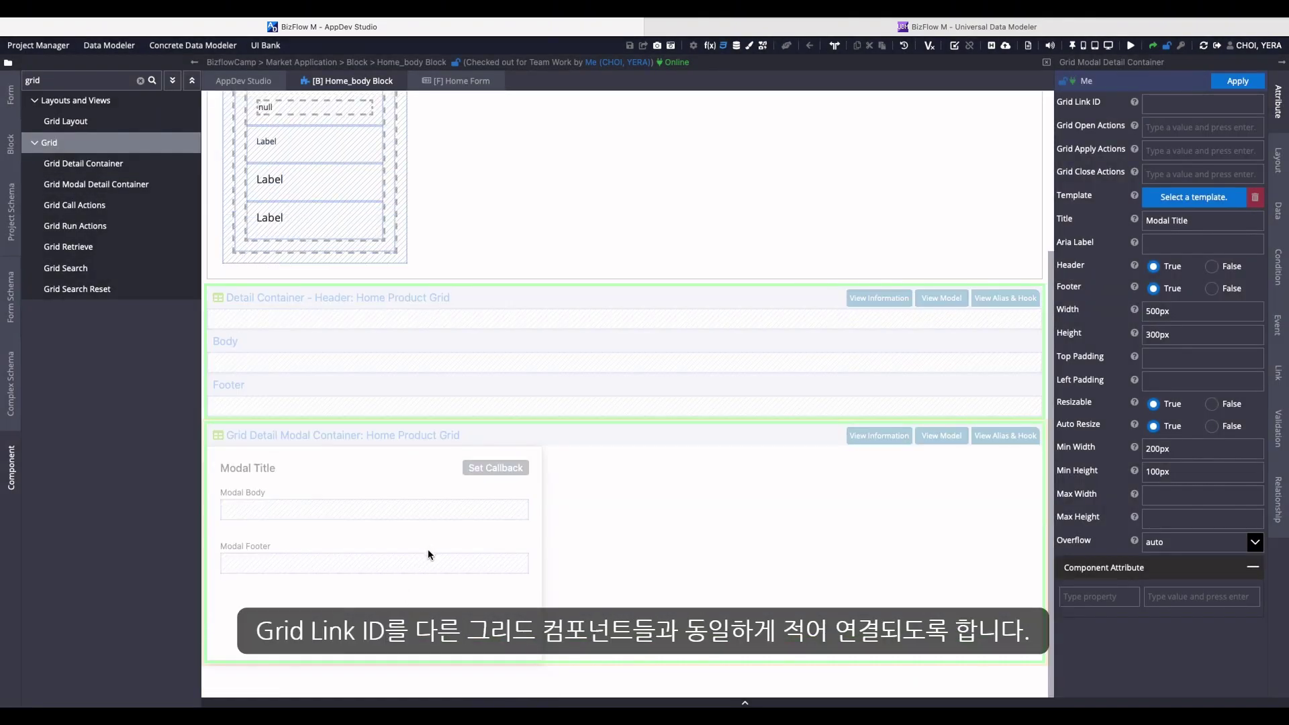
Copy the Repeated Container's Grid Link ID, product_link_id, into the Grid Modal Detail Container and apply it.
{"action": "scroll", "coordinate": [512, 499], "scroll_direction": "up", "scroll_amount": 2}
{"action": "left_click", "coordinate": [726, 313]}
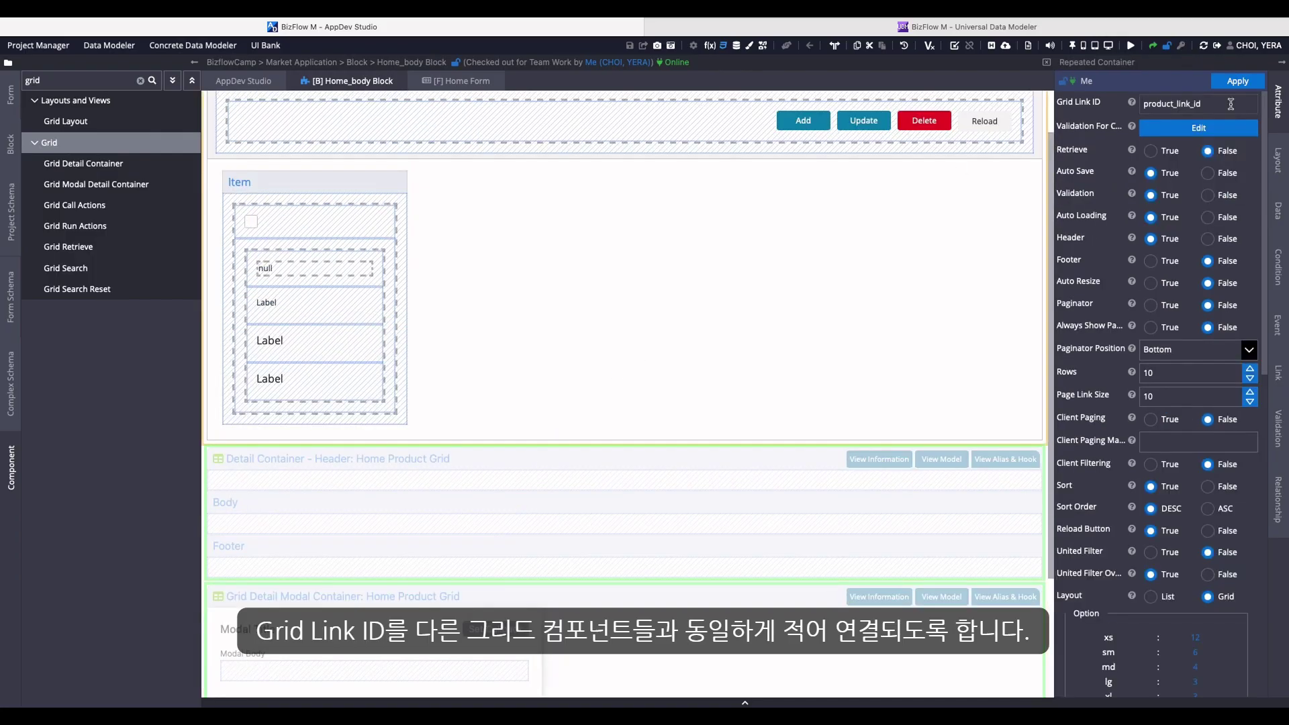
{"action": "left_click_drag", "start_coordinate": [1202, 103], "coordinate": [1090, 102]}
{"action": "key", "text": "ctrl+c"}
{"action": "scroll", "coordinate": [802, 393], "scroll_direction": "down", "scroll_amount": 2}
{"action": "left_click", "coordinate": [688, 513]}
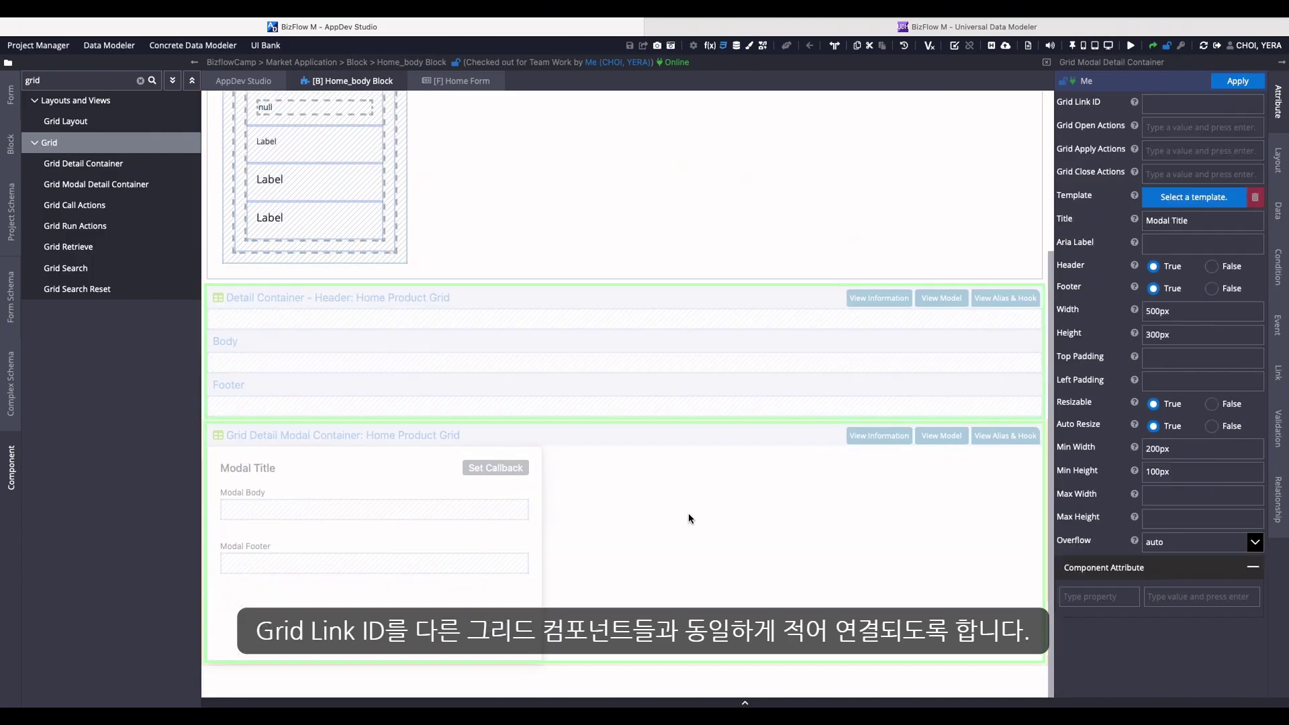
{"action": "left_click", "coordinate": [1164, 104]}
{"action": "key", "text": "ctrl+v"}
{"action": "left_click", "coordinate": [1237, 80]}
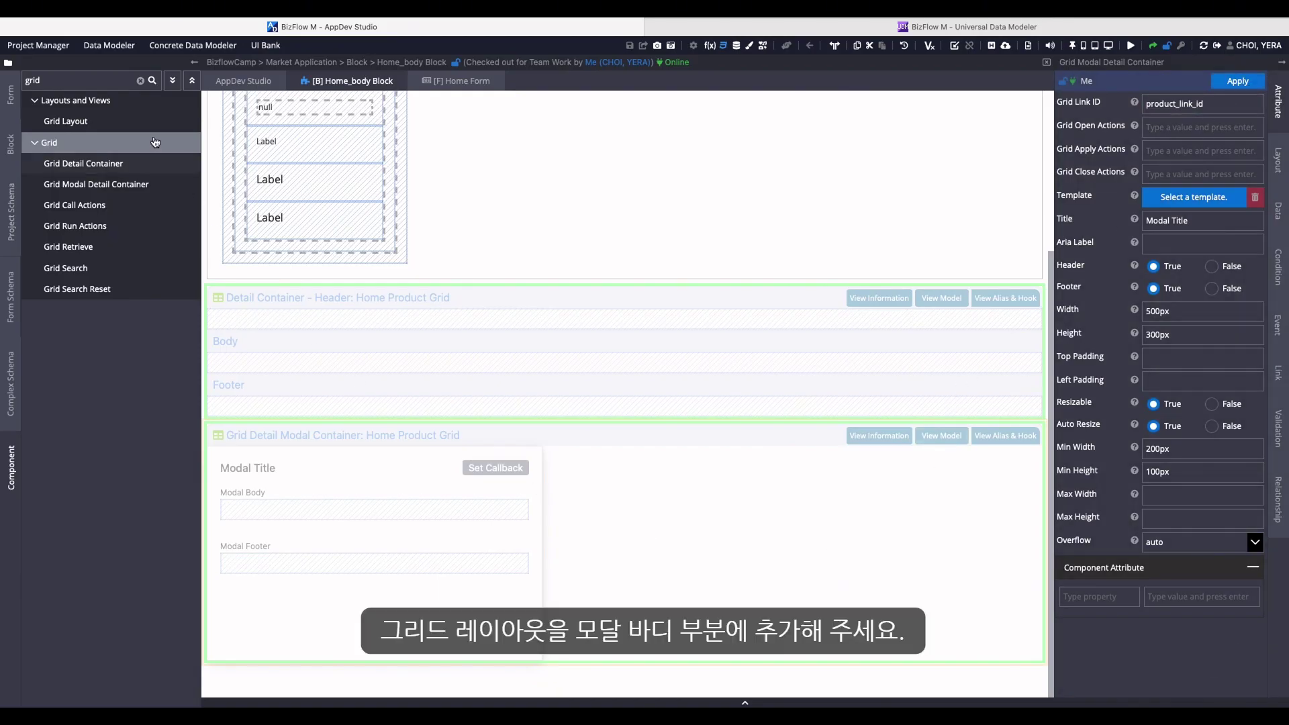
Place a Grid Layout in the modal body and set it to 7 rows and 1 column.
{"action": "left_click_drag", "start_coordinate": [65, 120], "coordinate": [317, 510]}
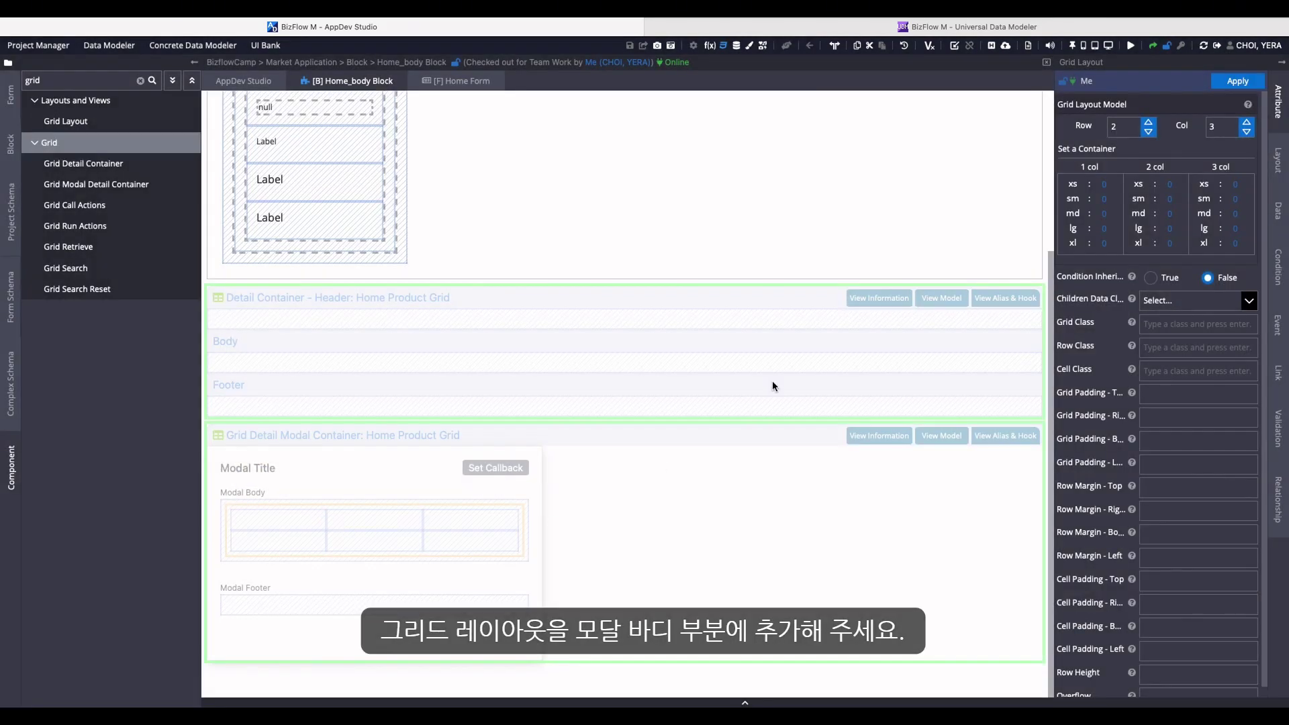
{"action": "left_click", "coordinate": [1149, 126]}
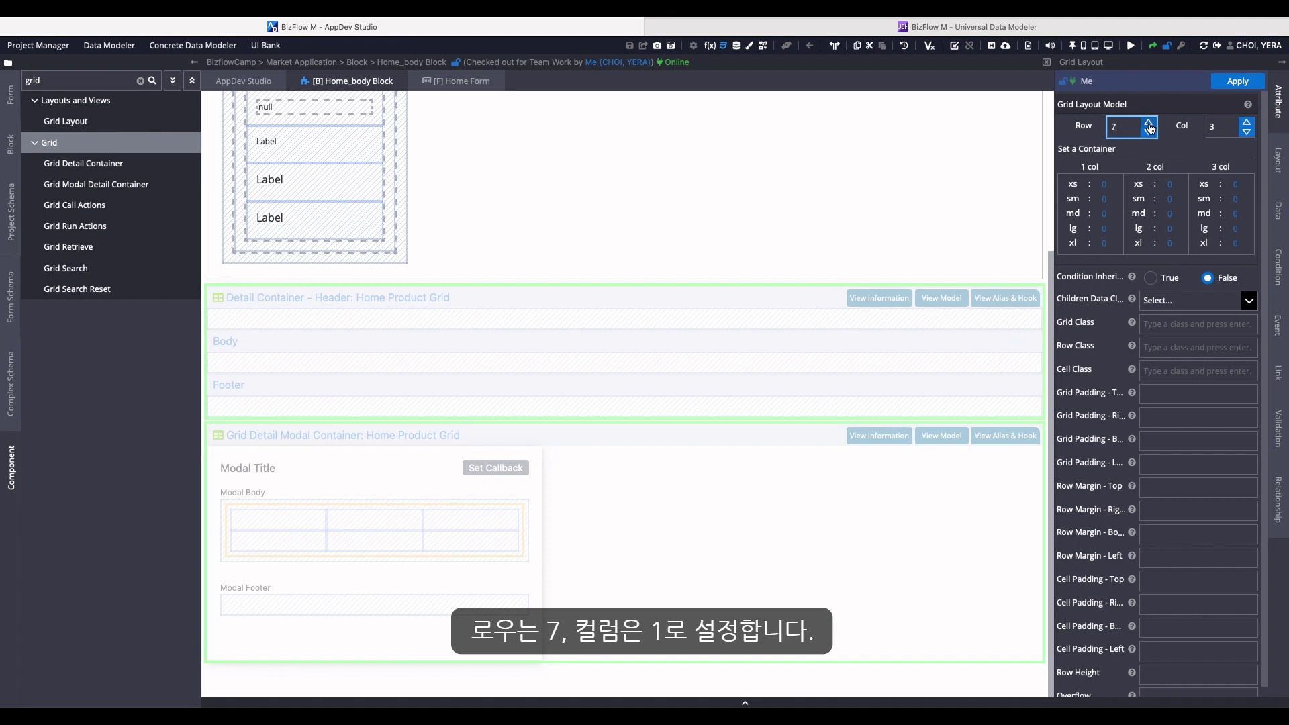
{"action": "left_click", "coordinate": [1246, 131]}
{"action": "left_click", "coordinate": [1247, 131]}
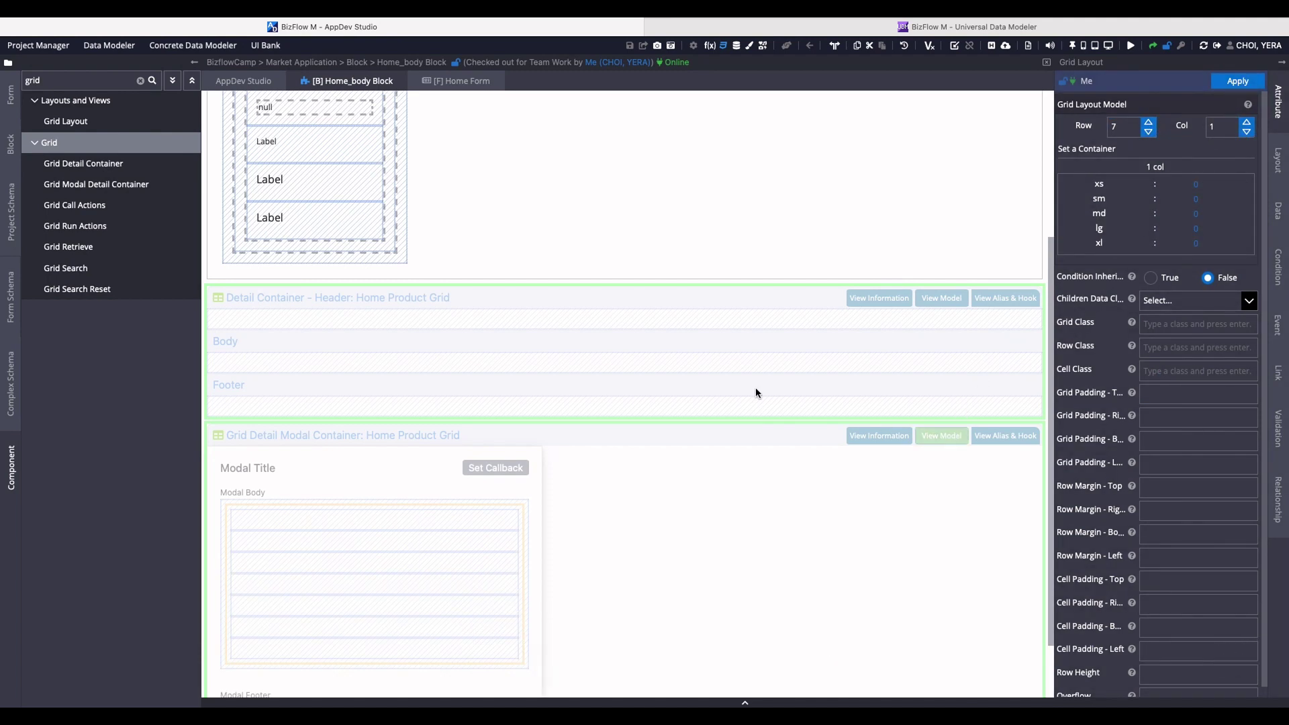
Place the Shop field from the project schema in the first row of the modal body's grid as an Input Text.
{"action": "left_click", "coordinate": [10, 212]}
{"action": "scroll", "coordinate": [345, 453], "scroll_direction": "down", "scroll_amount": 1}
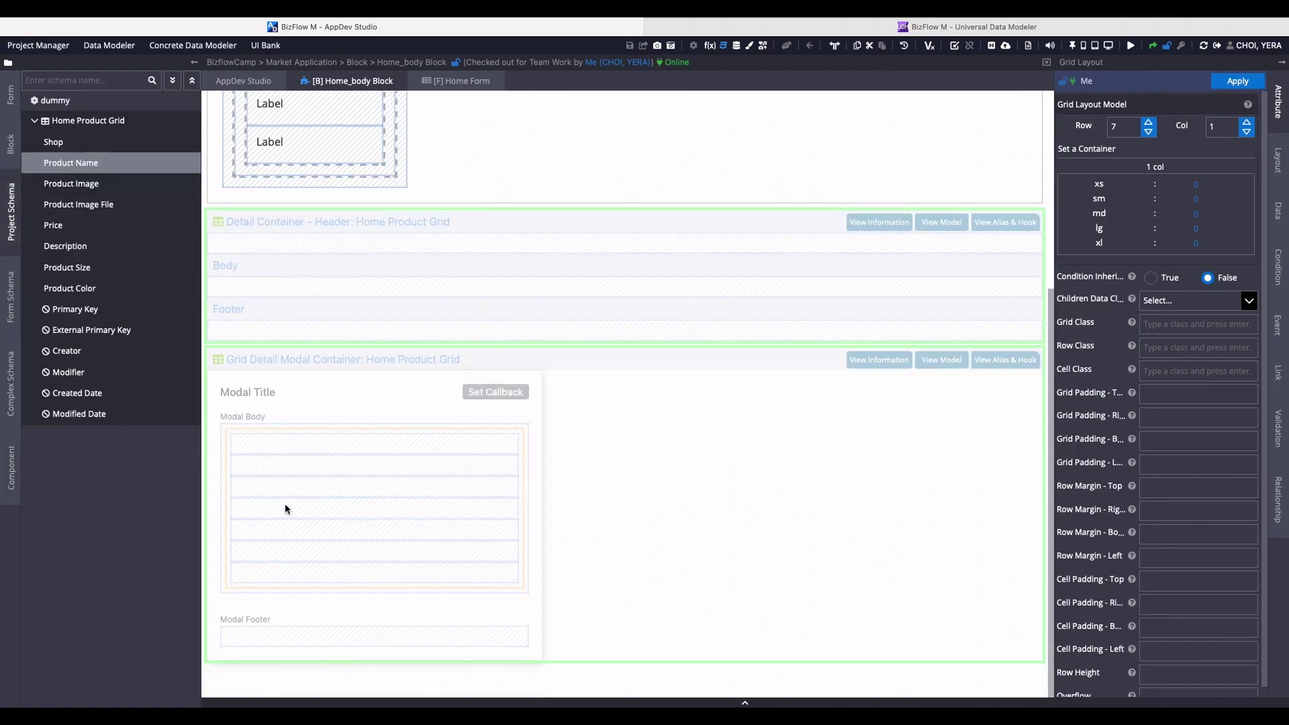
{"action": "left_click_drag", "start_coordinate": [64, 141], "coordinate": [299, 443]}
{"action": "left_click", "coordinate": [329, 524]}
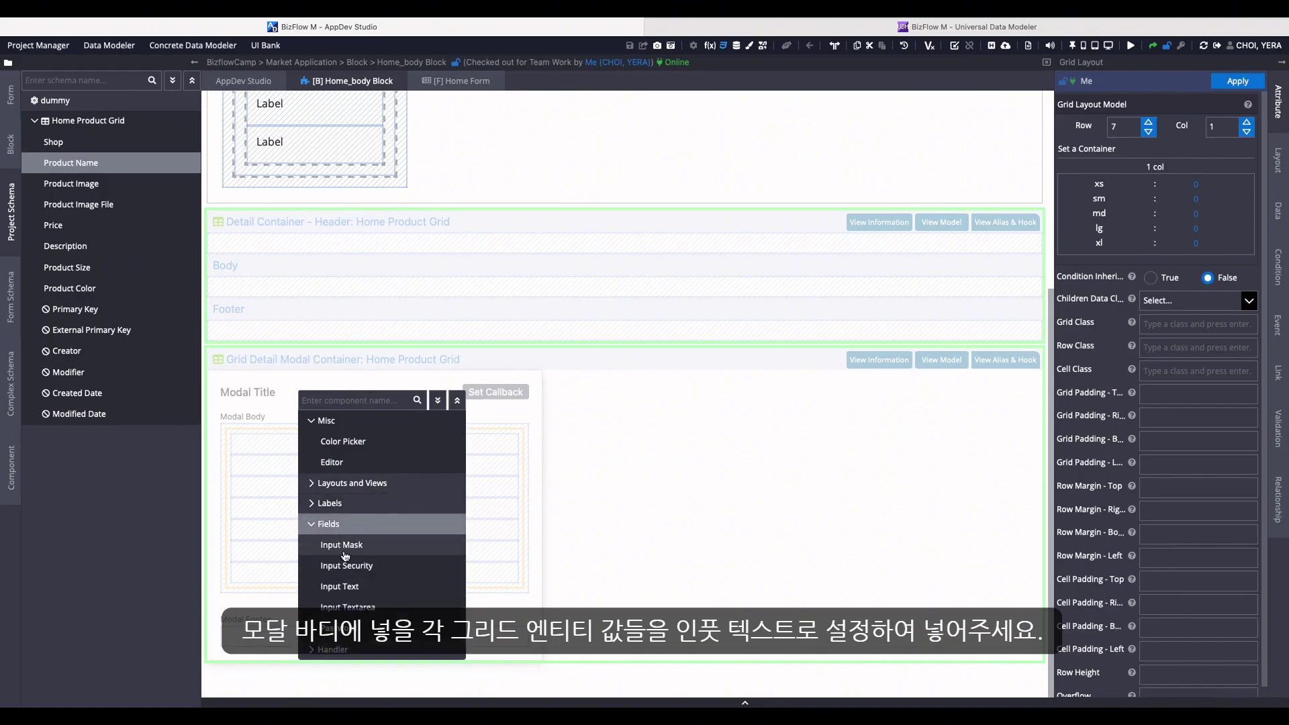
{"action": "left_click", "coordinate": [341, 586]}
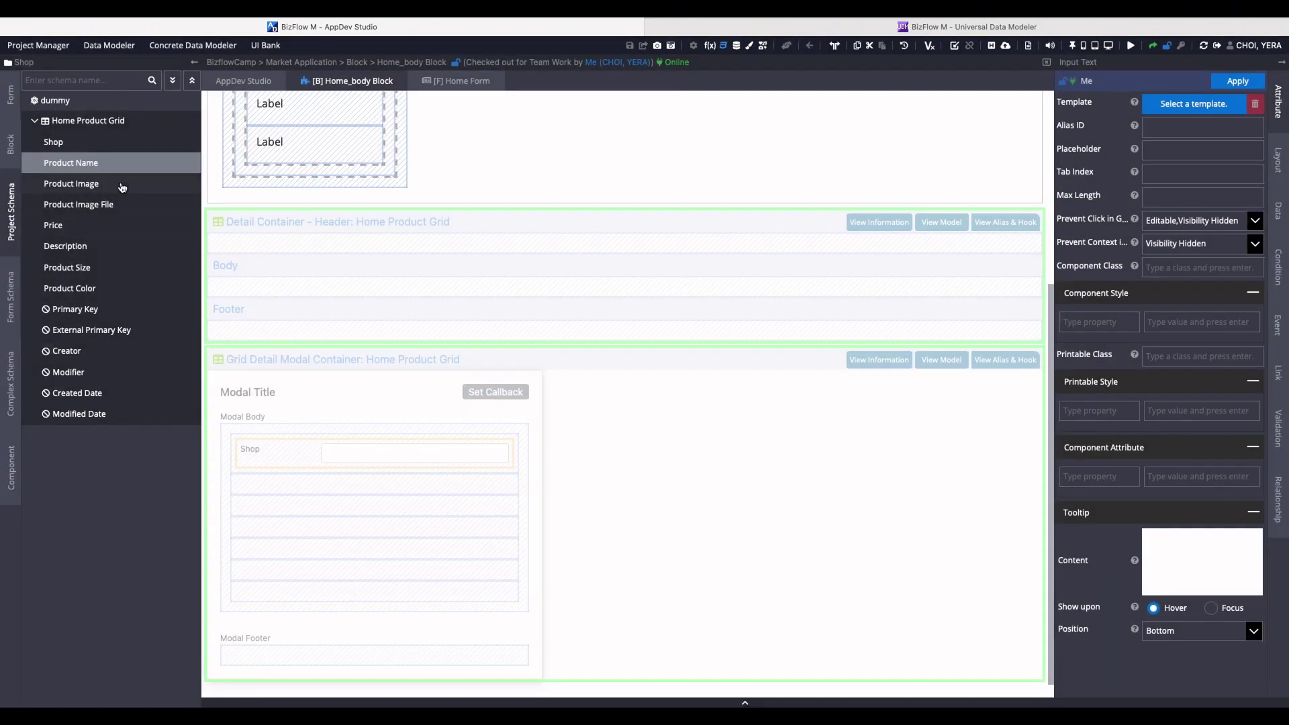
Place the Product Name and Description fields in the second and third rows of the modal grid as Input Text.
{"action": "left_click_drag", "start_coordinate": [115, 208], "coordinate": [315, 445]}
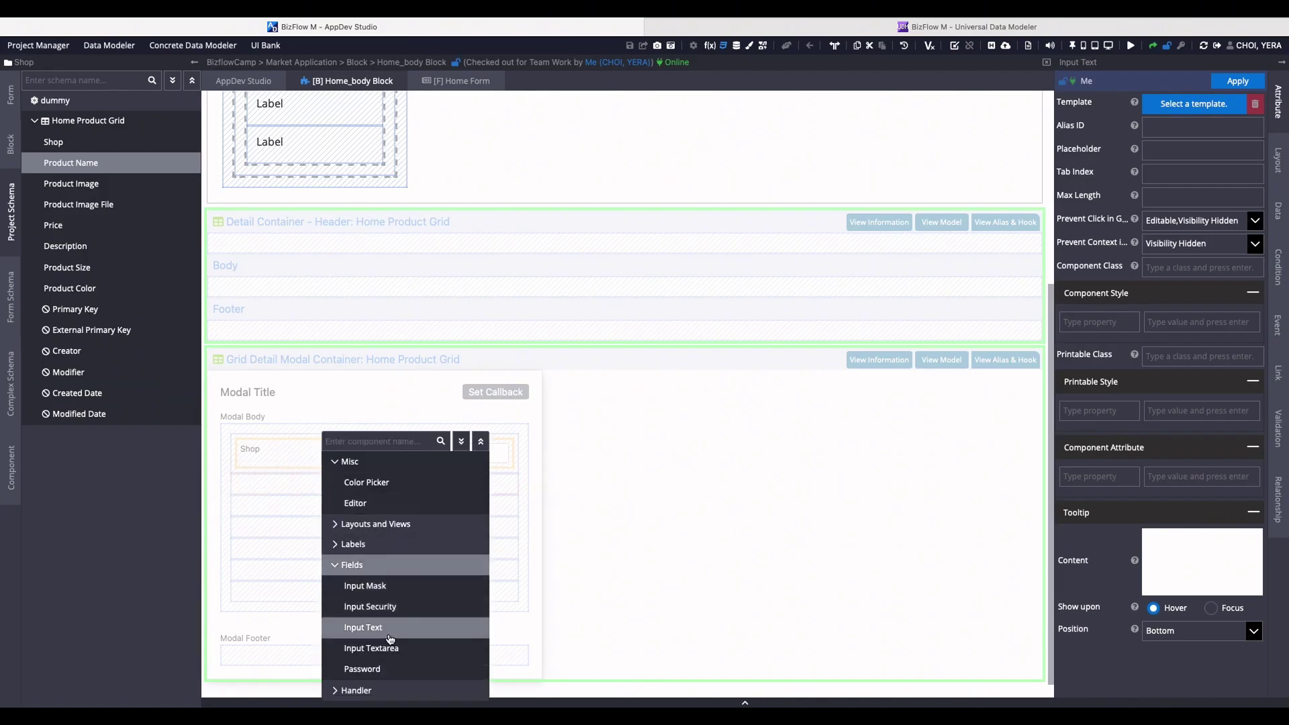
{"action": "left_click", "coordinate": [386, 622]}
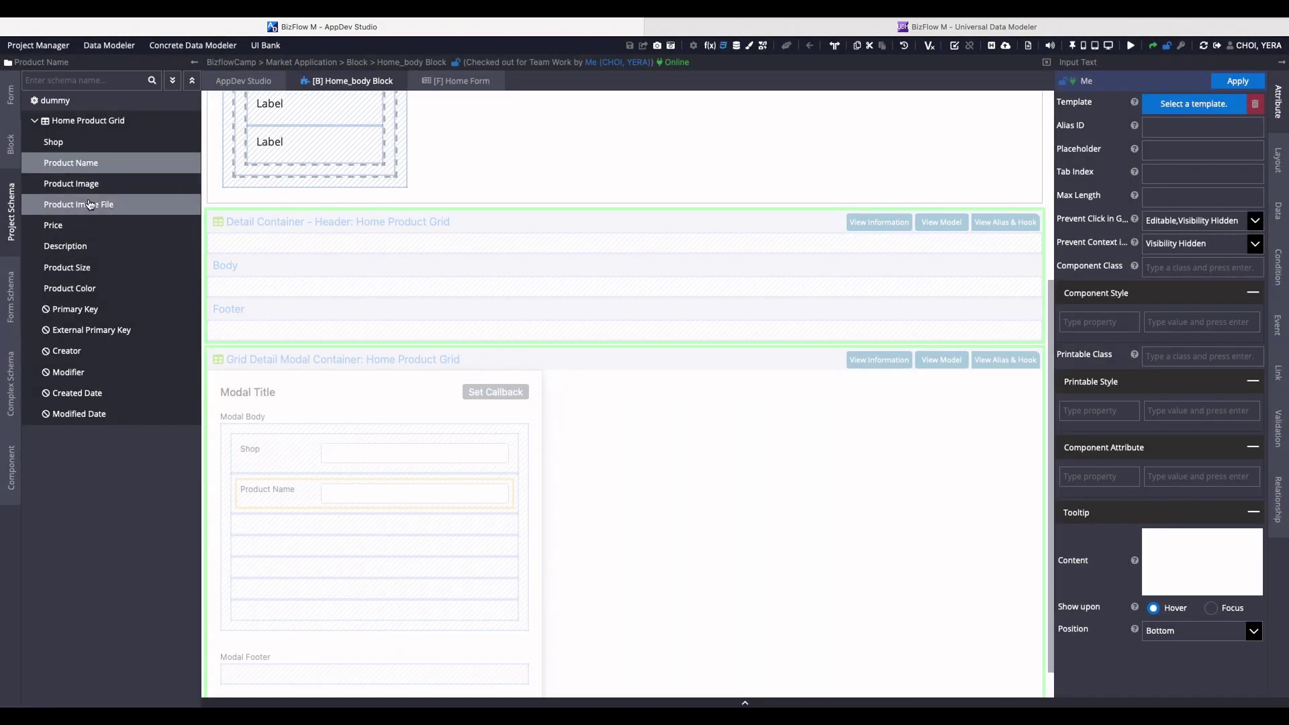
{"action": "left_click_drag", "start_coordinate": [67, 247], "coordinate": [317, 525]}
{"action": "left_click", "coordinate": [339, 597]}
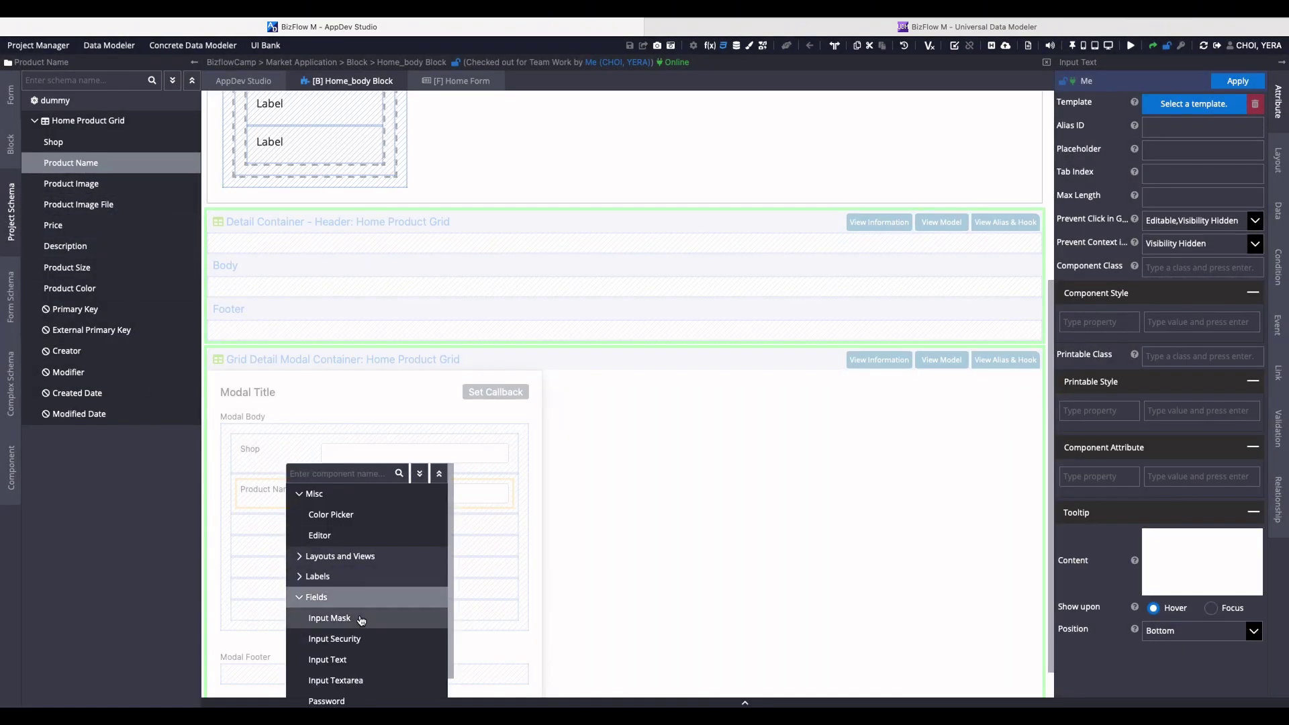
{"action": "scroll", "coordinate": [362, 621], "scroll_direction": "down", "scroll_amount": 1}
{"action": "left_click", "coordinate": [363, 650]}
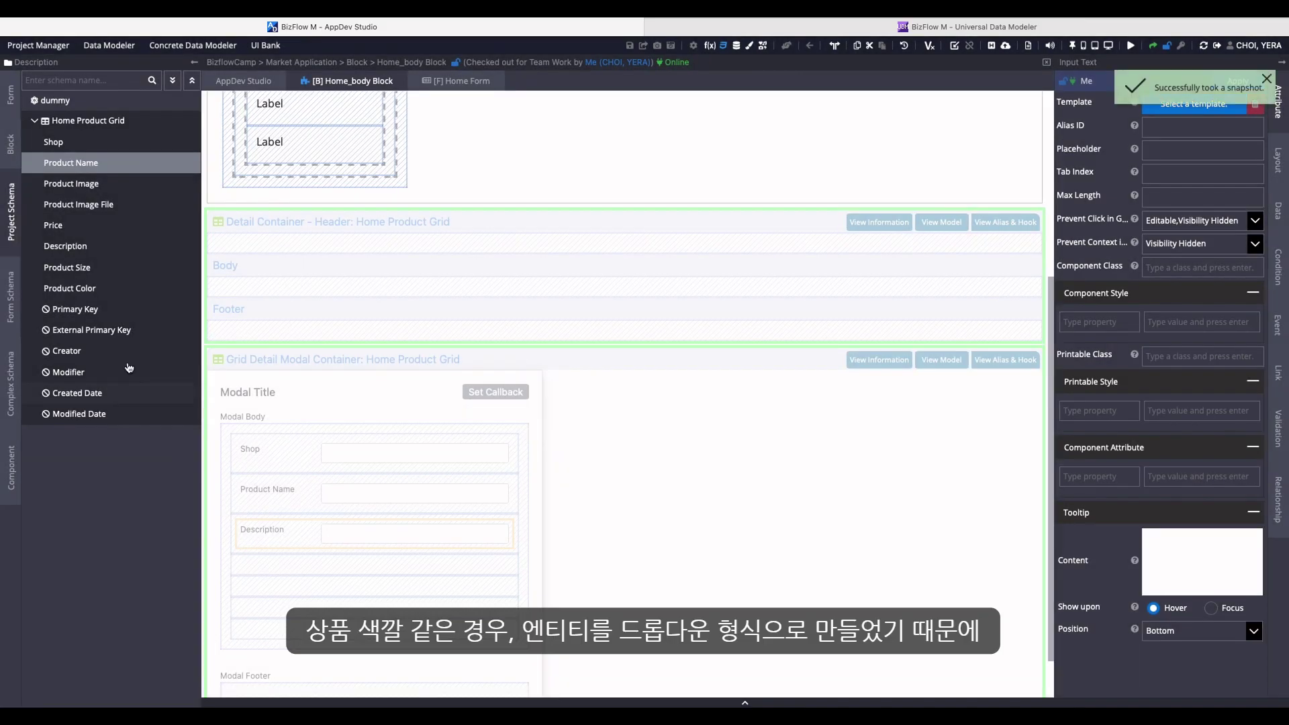
Place the Product Color and Product Size fields in the fourth and fifth rows of the modal grid as Dropdowns.
{"action": "left_click_drag", "start_coordinate": [70, 288], "coordinate": [356, 560]}
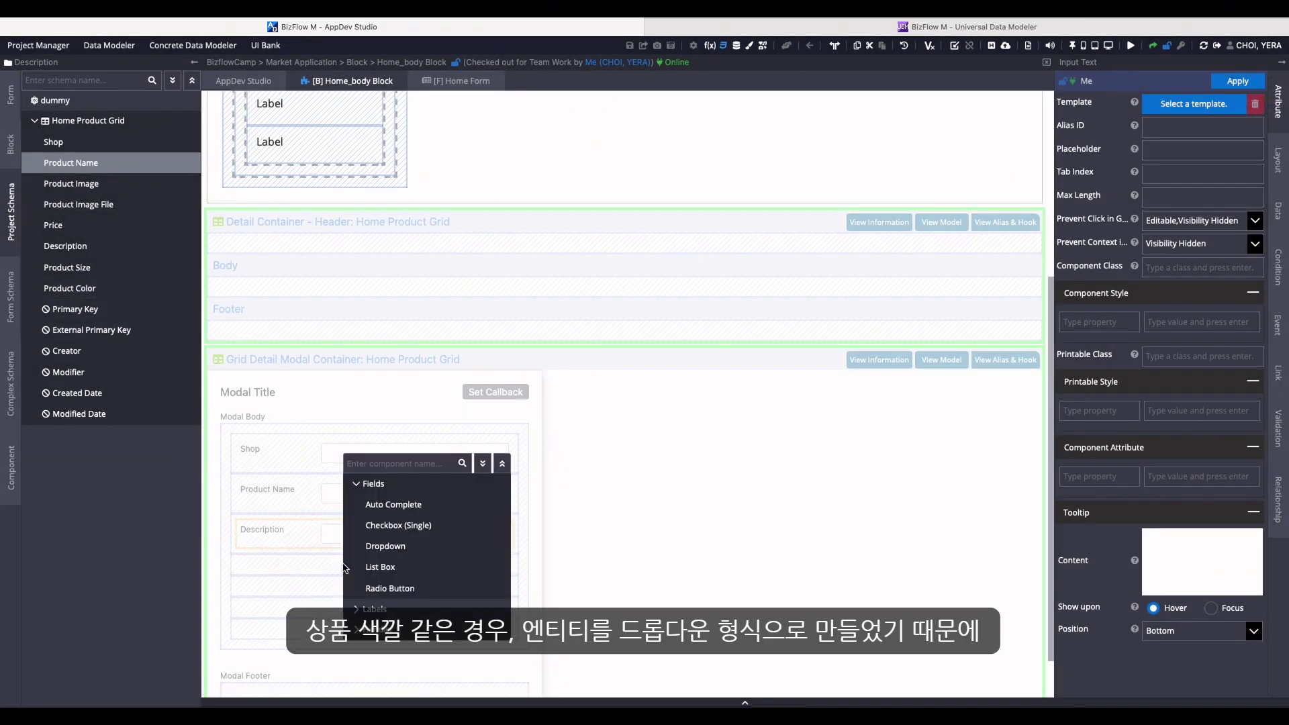
{"action": "left_click", "coordinate": [416, 552]}
{"action": "left_click", "coordinate": [492, 575]}
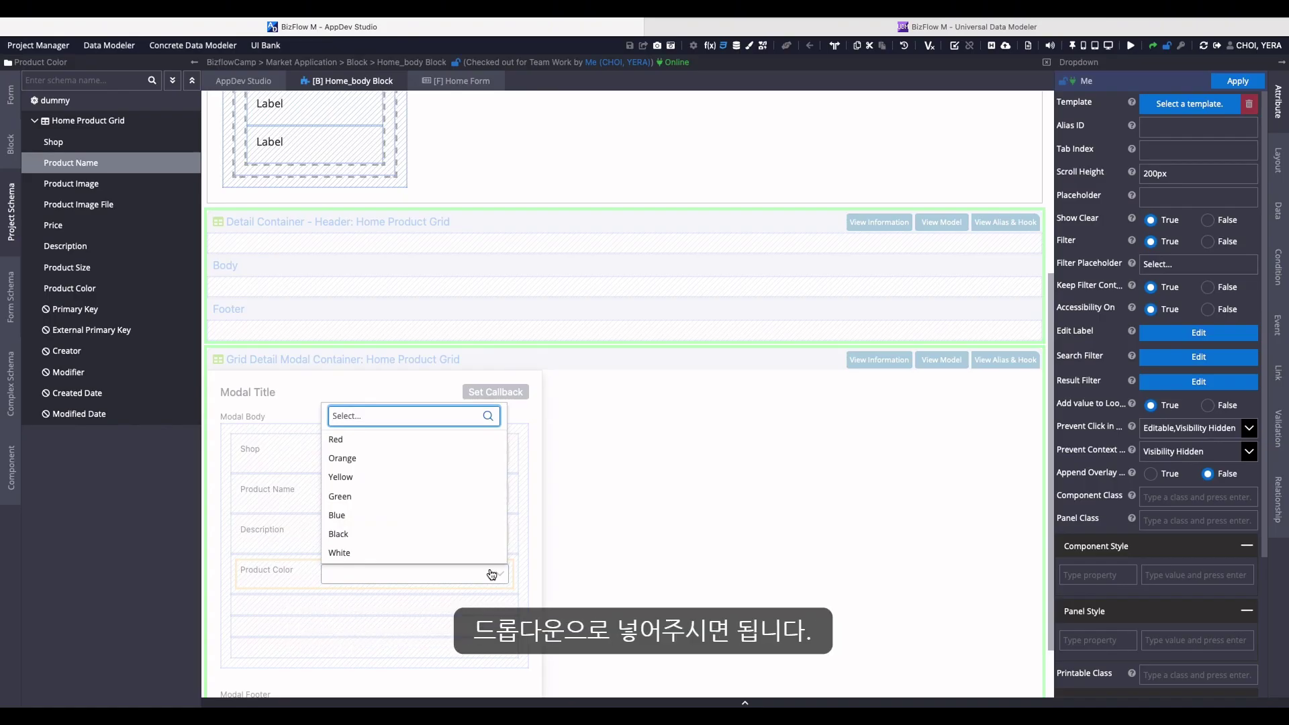
{"action": "left_click", "coordinate": [492, 575]}
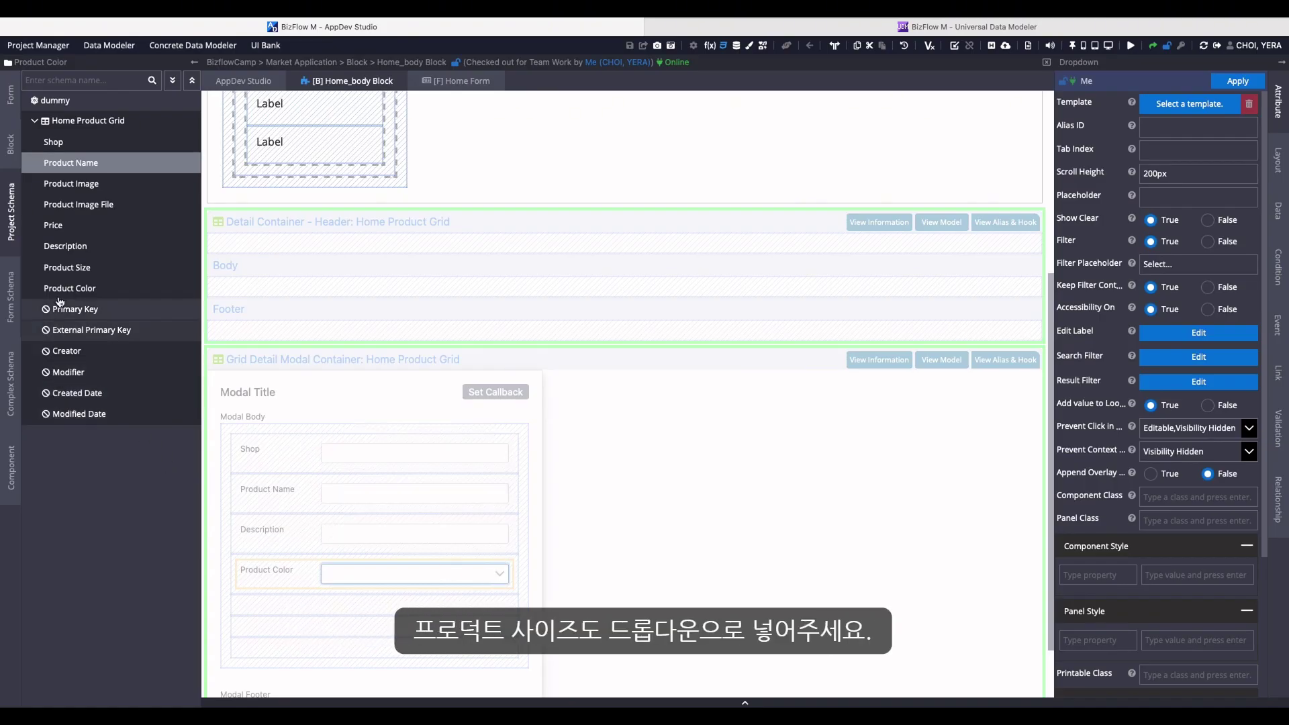
{"action": "left_click_drag", "start_coordinate": [67, 268], "coordinate": [319, 605]}
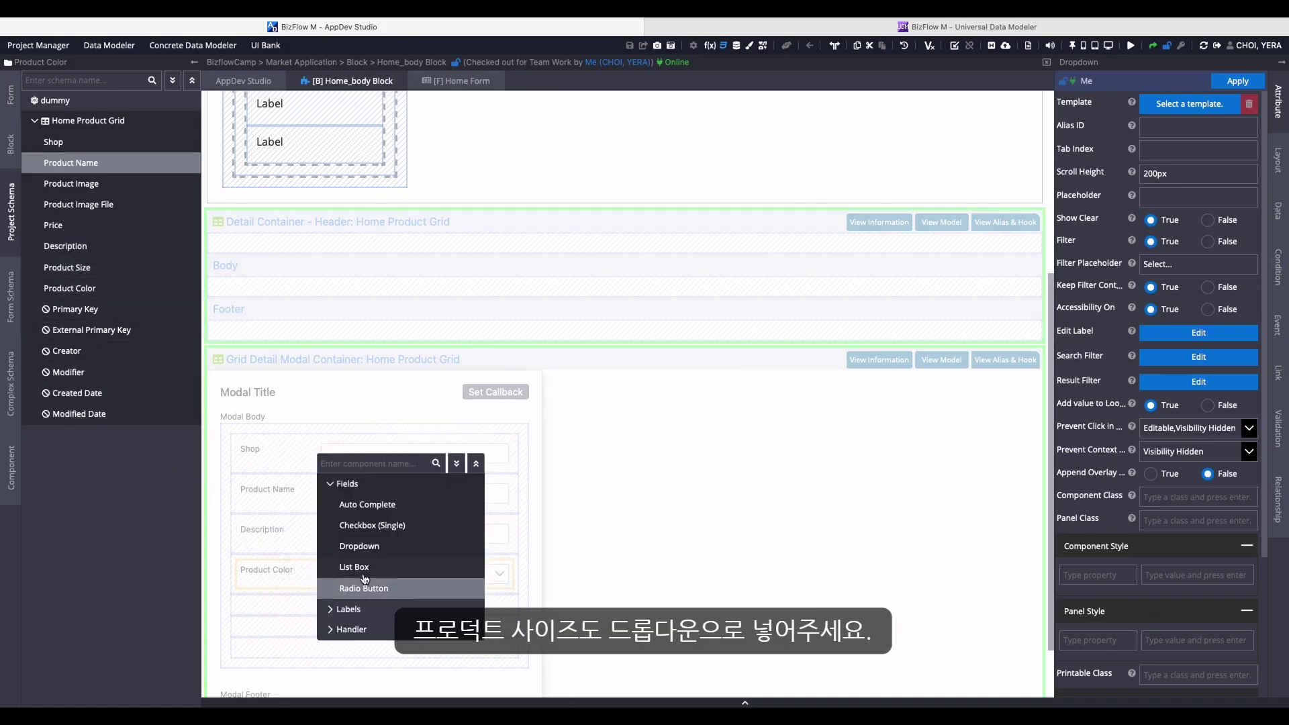
{"action": "left_click", "coordinate": [382, 547]}
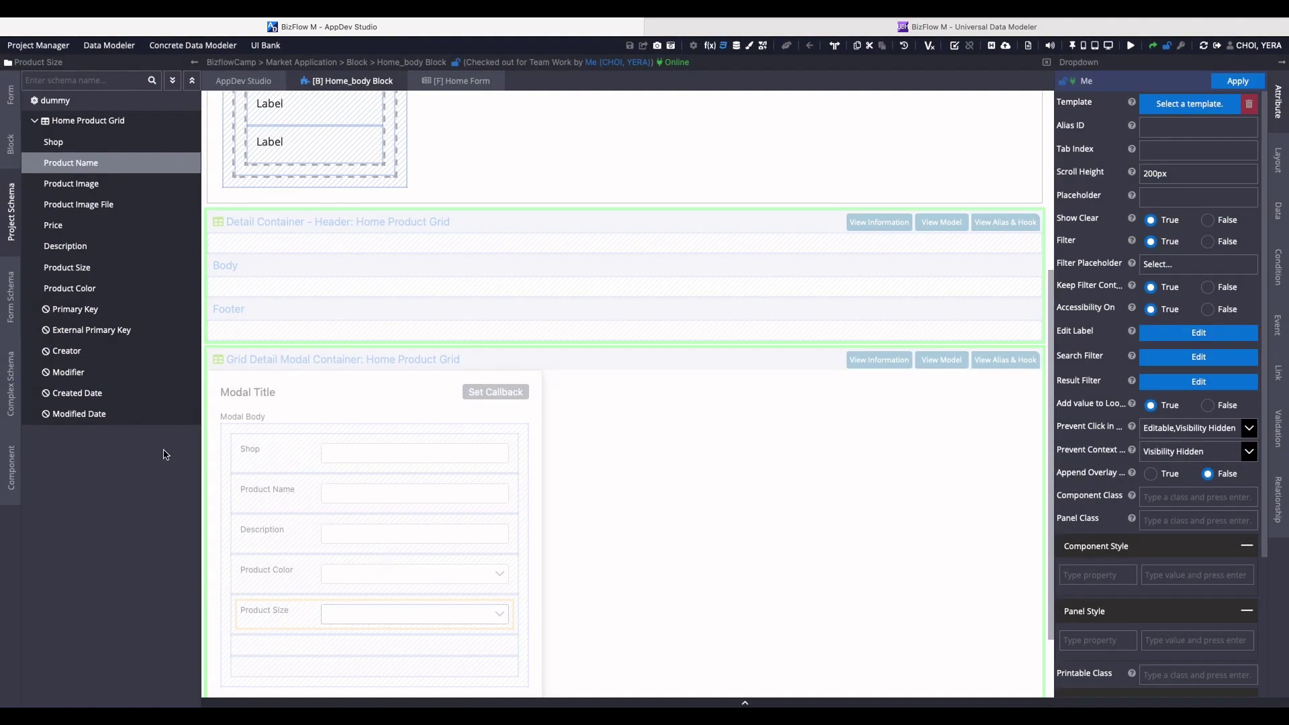
Place Price as an Input Text in the sixth modal grid row and Product Image File as a File Upload in the seventh.
{"action": "left_click_drag", "start_coordinate": [53, 225], "coordinate": [322, 641]}
{"action": "left_click", "coordinate": [335, 610]}
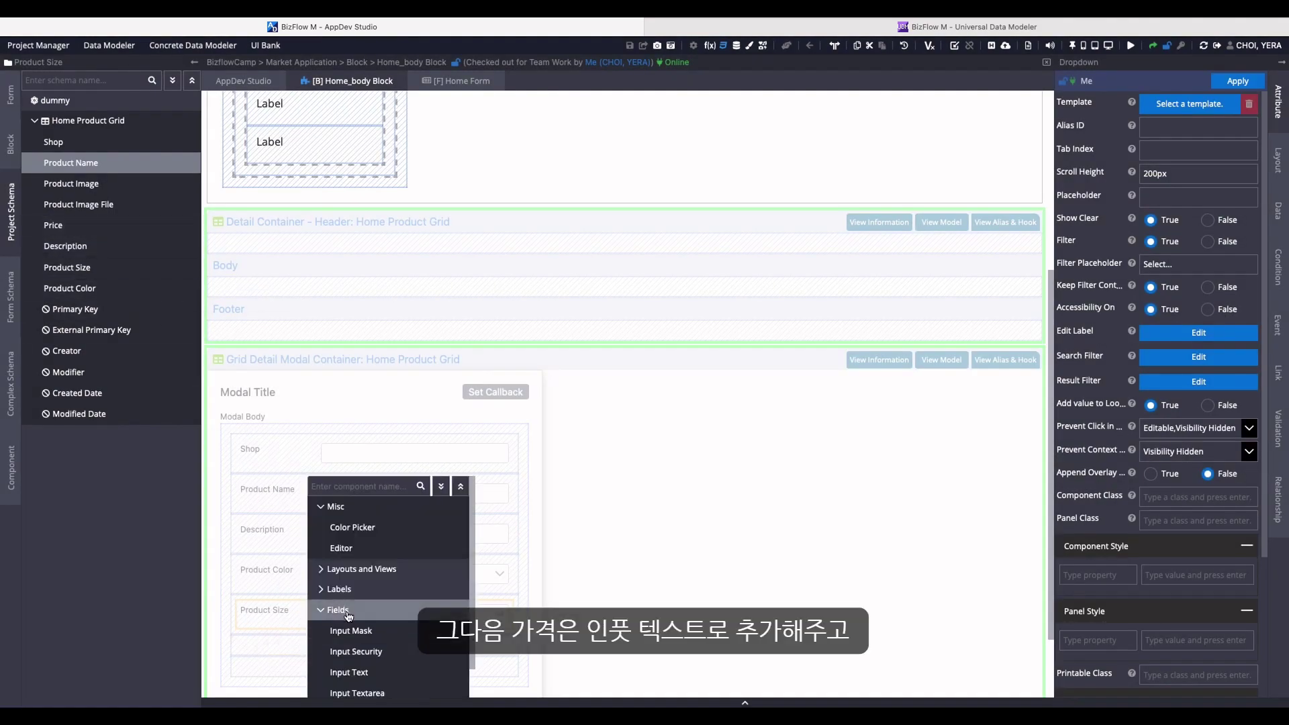
{"action": "scroll", "coordinate": [333, 591], "scroll_direction": "down", "scroll_amount": 1}
{"action": "left_click", "coordinate": [322, 549]}
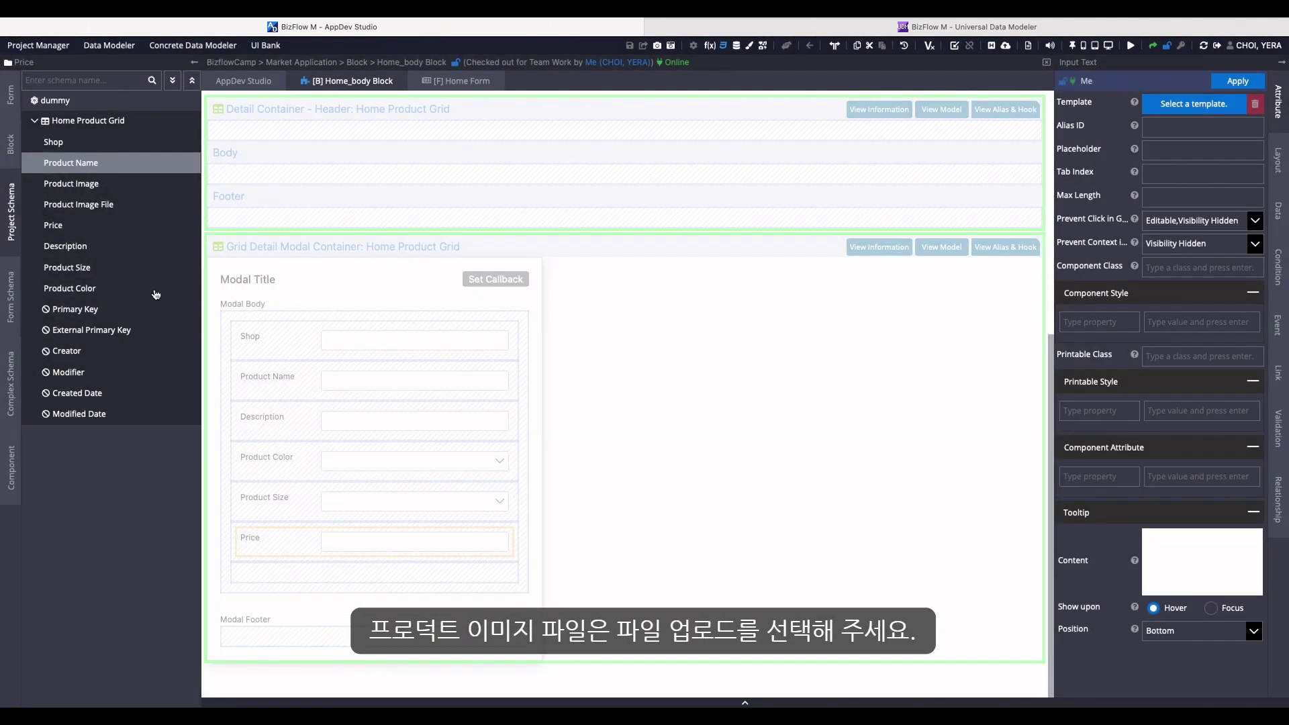
{"action": "left_click_drag", "start_coordinate": [79, 204], "coordinate": [363, 584]}
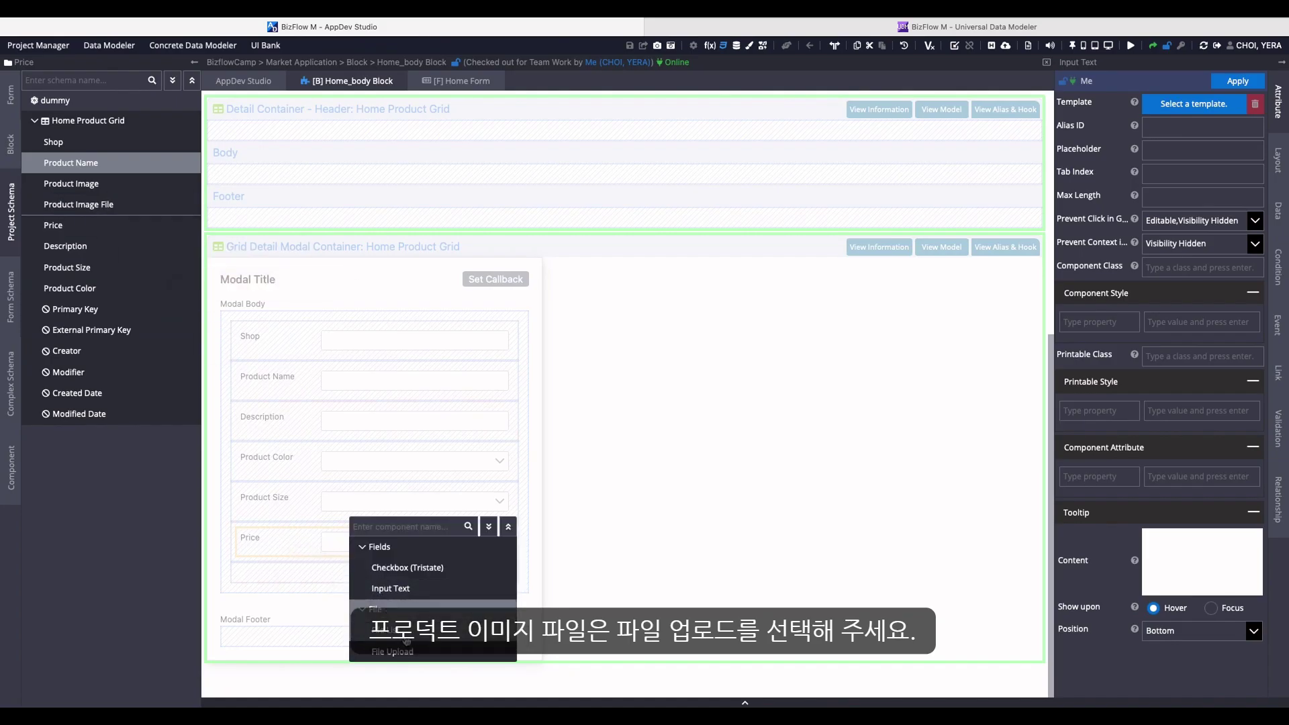
{"action": "left_click", "coordinate": [405, 643]}
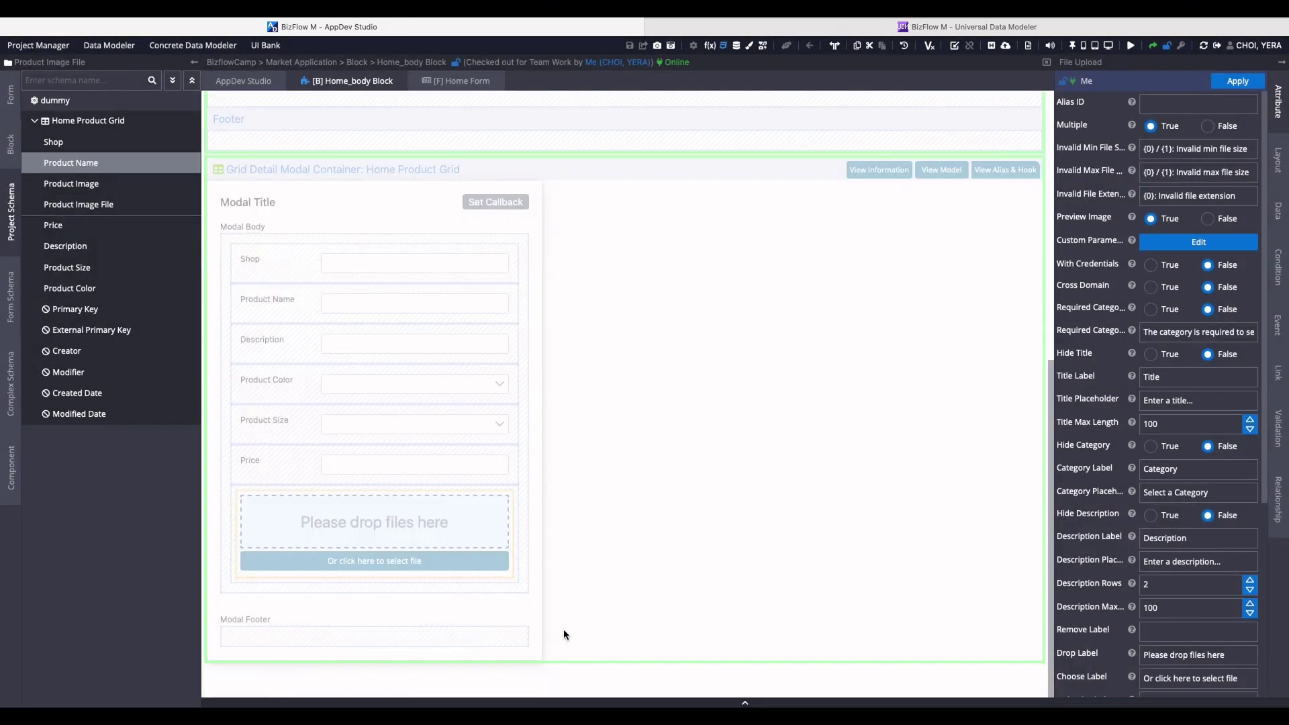
Search the components for flex and place a Flex Layout in the modal footer.
{"action": "left_click", "coordinate": [11, 468]}
{"action": "left_click", "coordinate": [93, 81]}
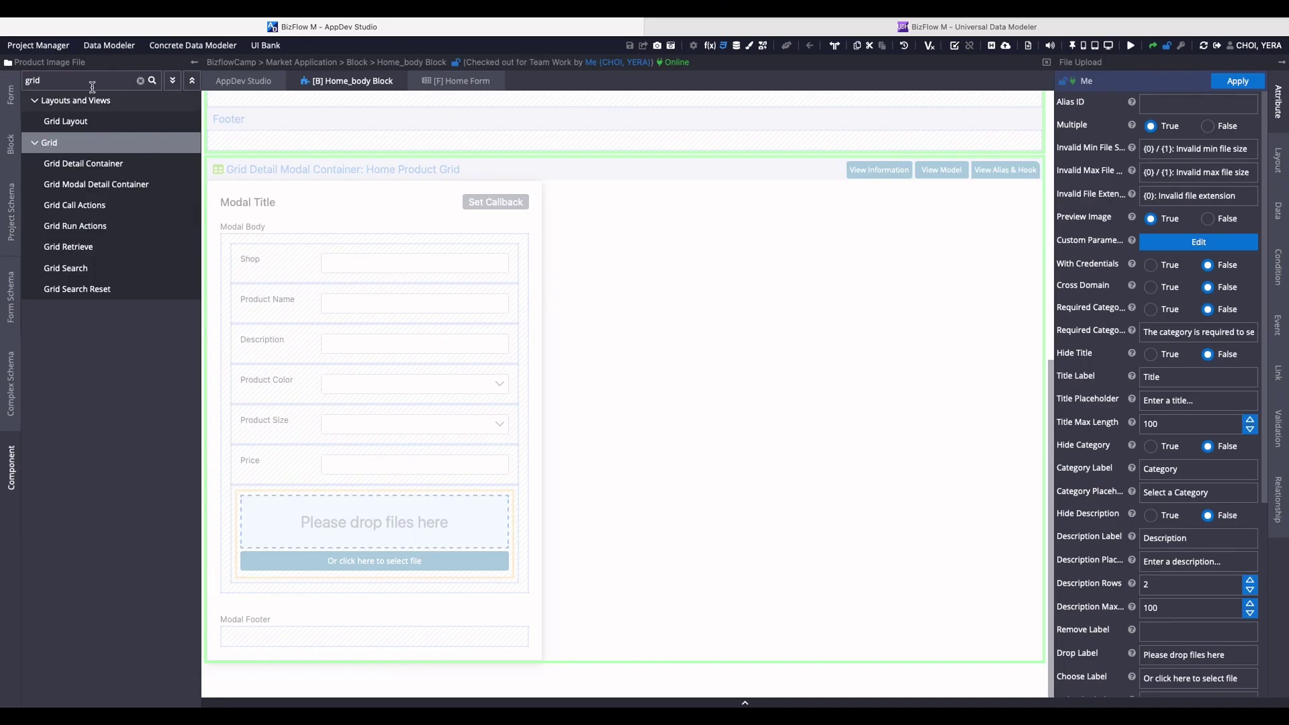
{"action": "key", "text": "BackSpace"}
{"action": "key", "text": "BackSpace"}
{"action": "key", "text": "BackSpace"}
{"action": "type", "text": "fle"}
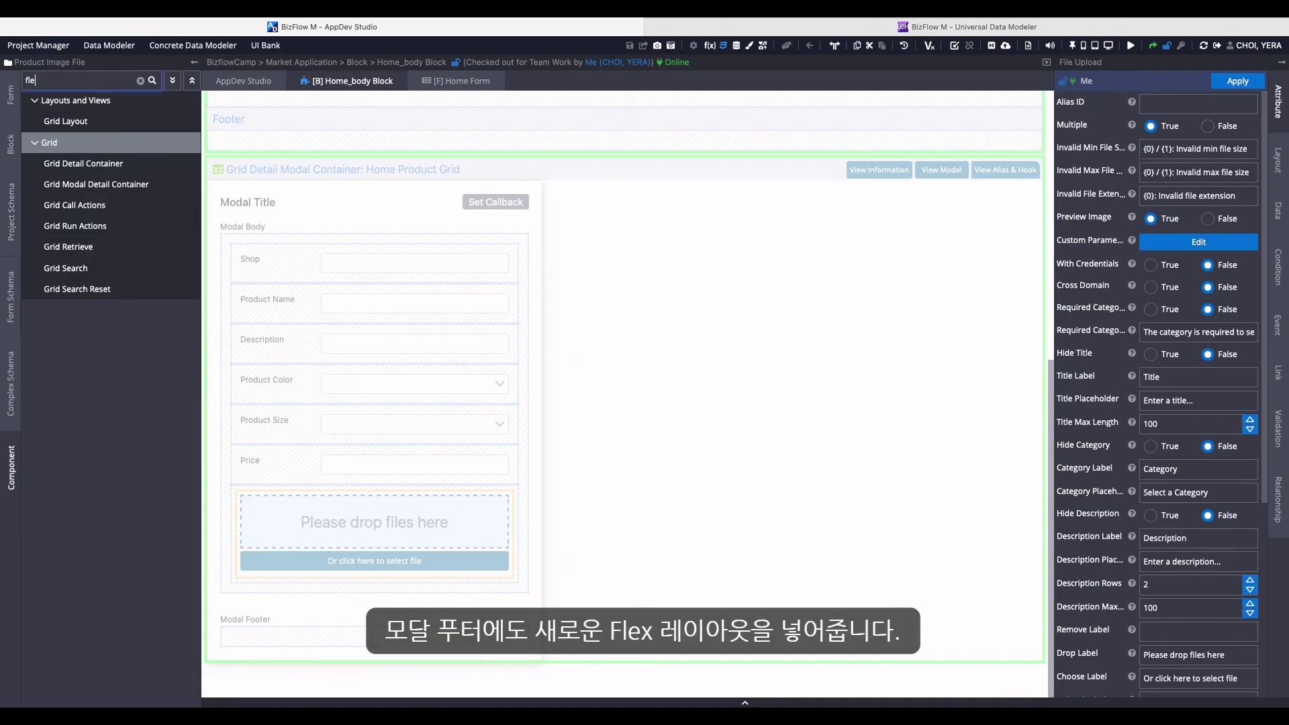
{"action": "type", "text": "x"}
{"action": "left_click_drag", "start_coordinate": [66, 121], "coordinate": [387, 642]}
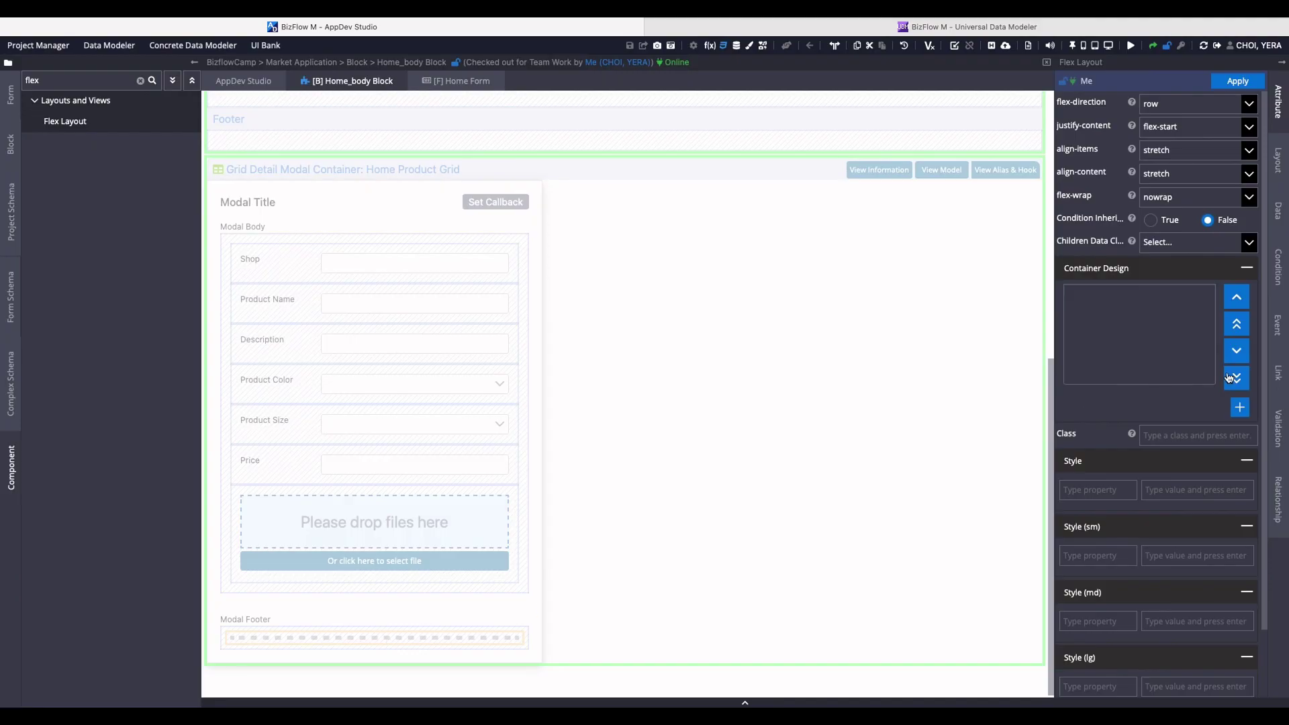
Add a container to the modal footer's Flex Layout with container classes d-flex and justify-content-end, and apply it.
{"action": "left_click", "coordinate": [1240, 407]}
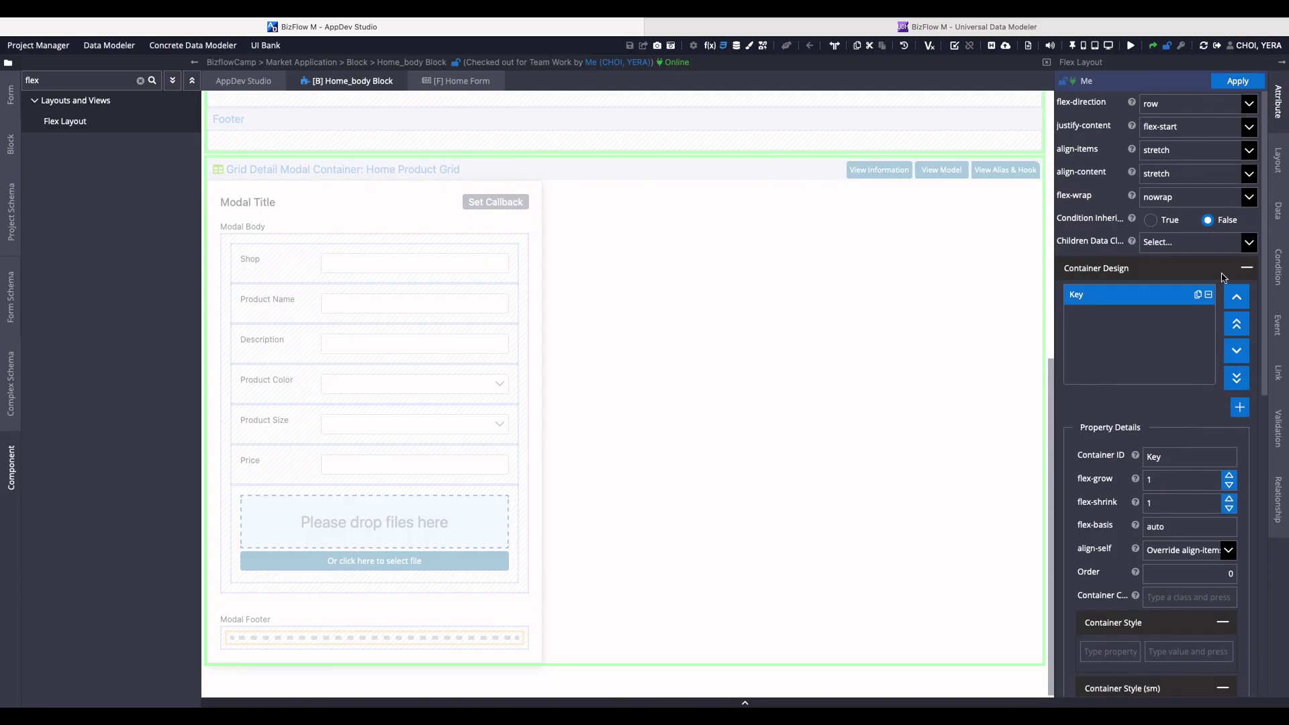
{"action": "scroll", "coordinate": [1223, 277], "scroll_direction": "down", "scroll_amount": 1}
{"action": "left_click", "coordinate": [1168, 518]}
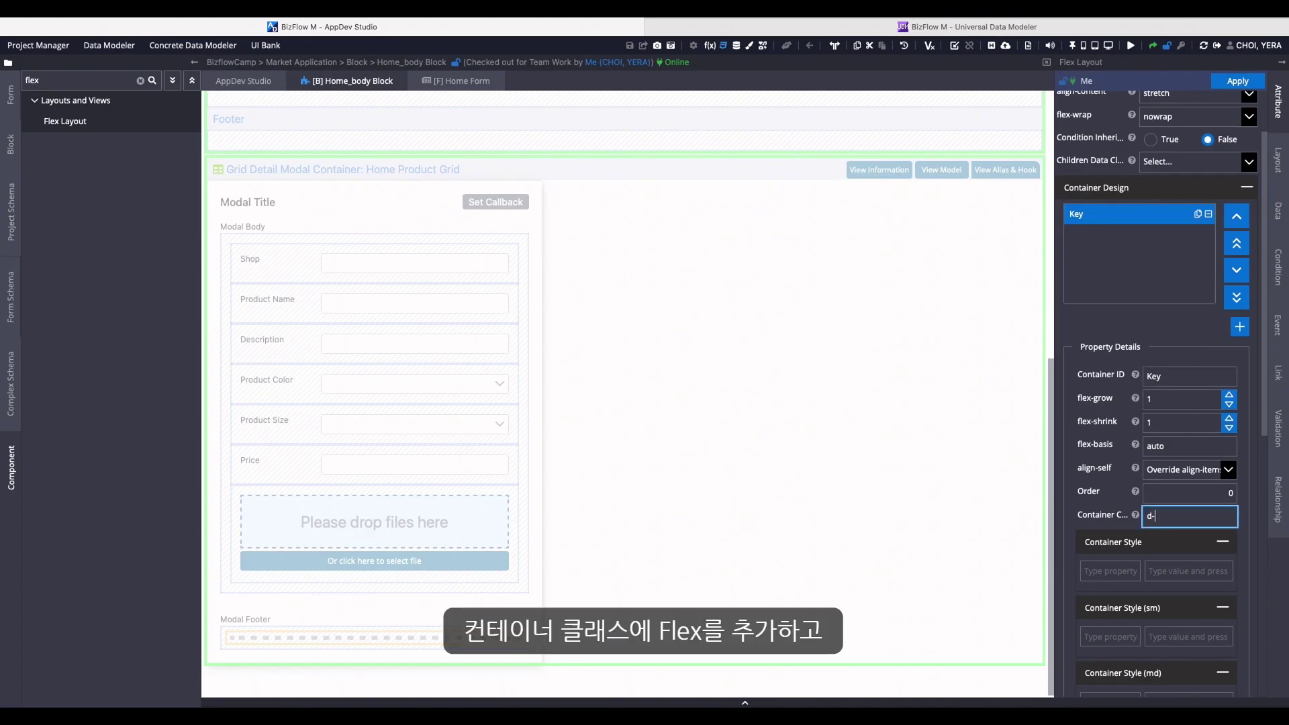
{"action": "type", "text": "d-flex"}
{"action": "key", "text": "Return"}
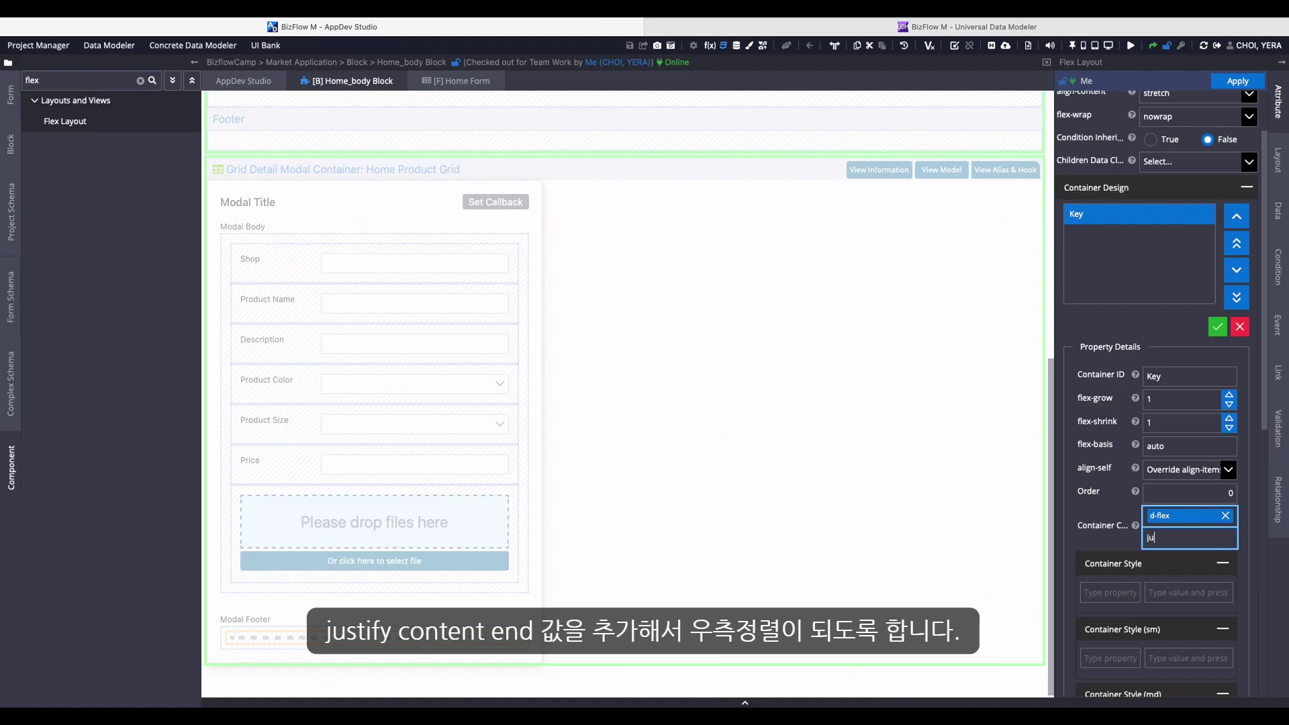
{"action": "type", "text": "justify-con"}
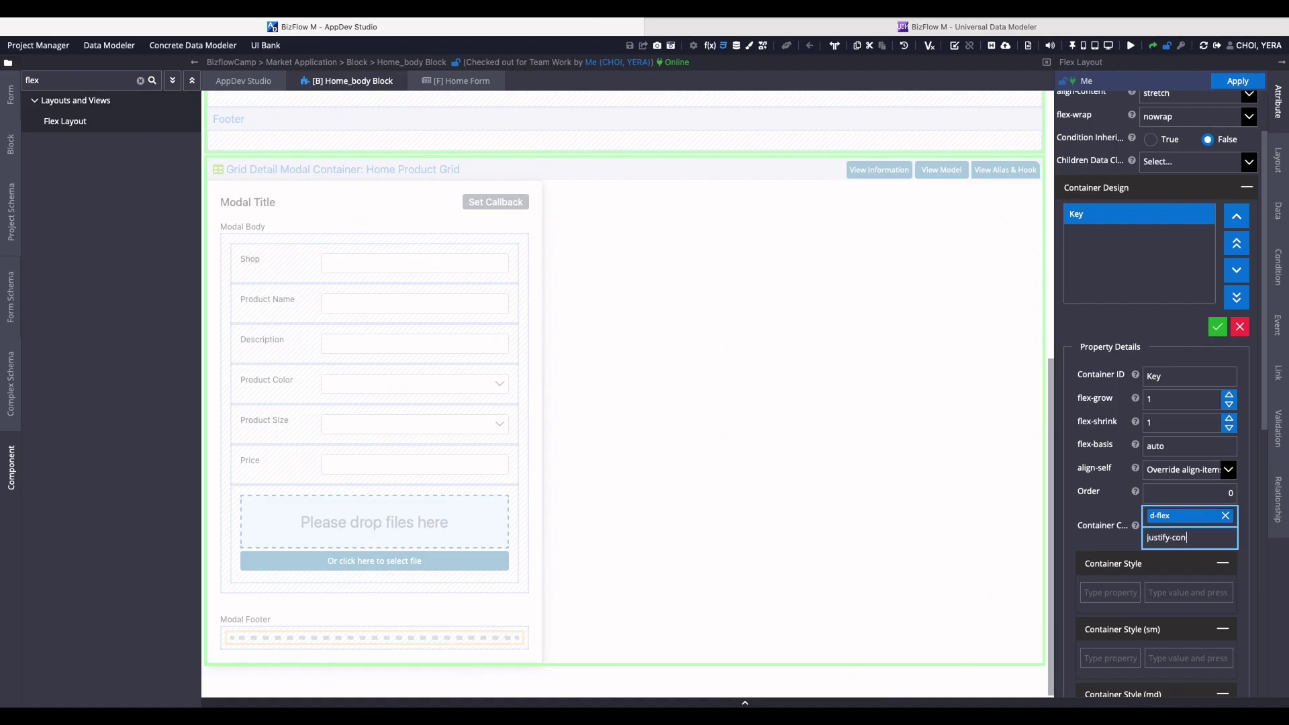
{"action": "type", "text": "tent-end"}
{"action": "key", "text": "Return"}
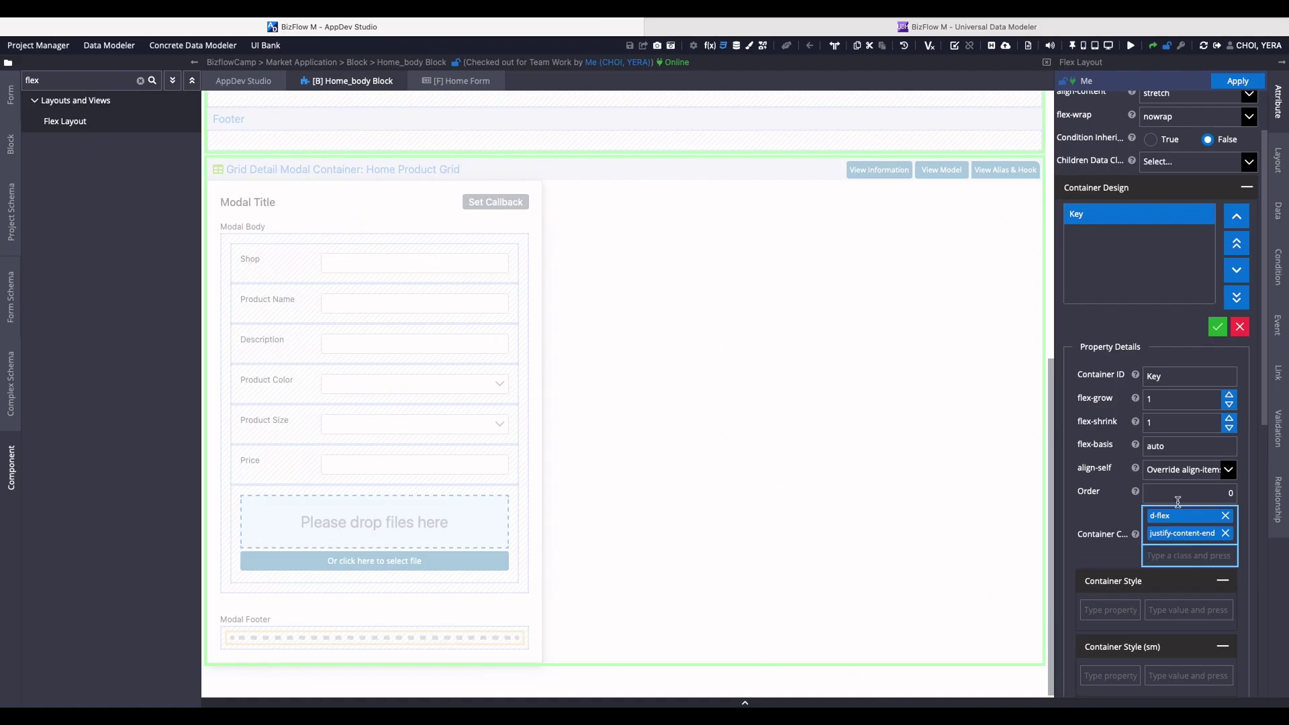
{"action": "left_click", "coordinate": [1217, 327]}
{"action": "left_click", "coordinate": [1261, 82]}
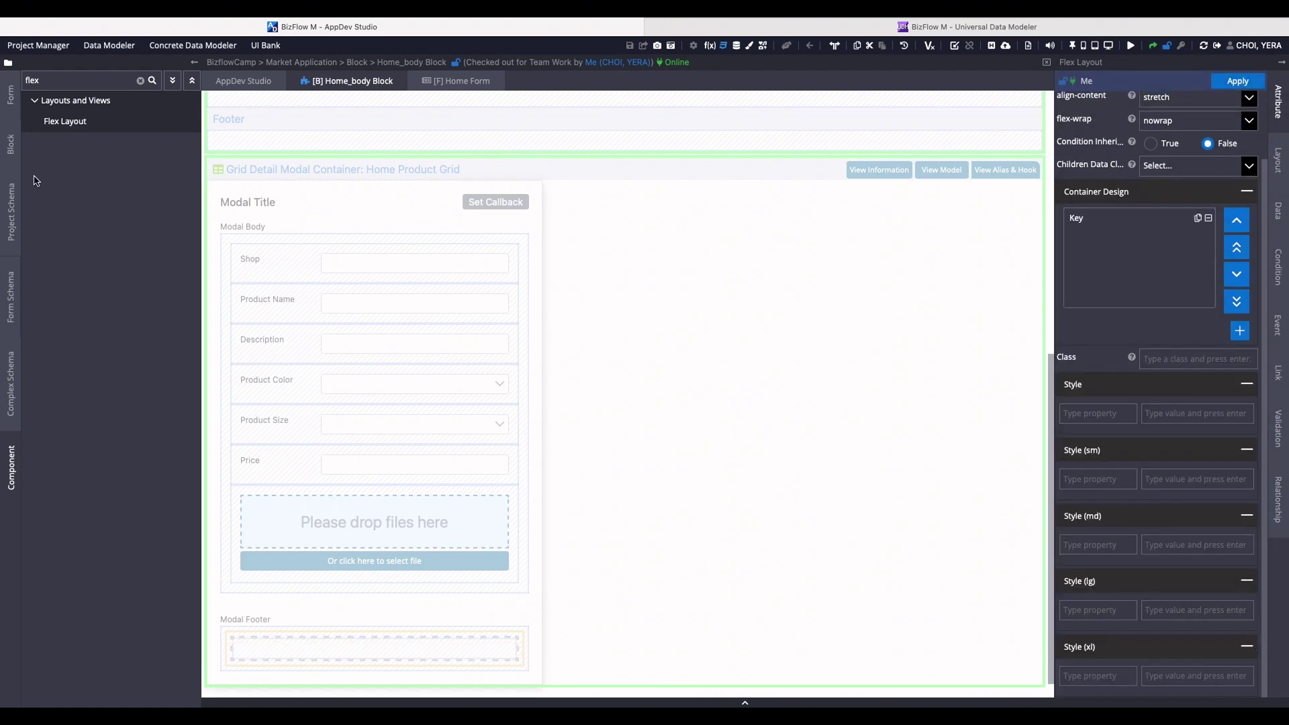
Search the components for grid and place a Grid Run Actions component of type Add in the modal footer's flex container.
{"action": "left_click", "coordinate": [43, 83]}
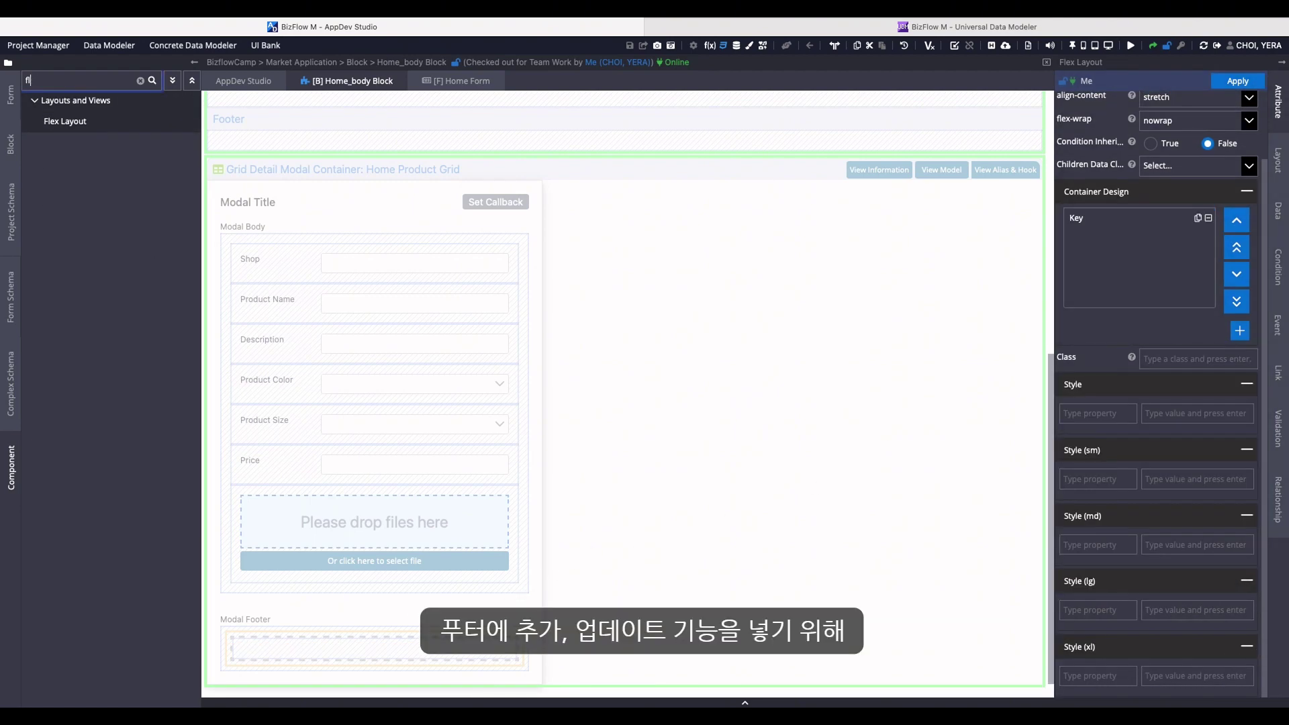
{"action": "type", "text": "grid"}
{"action": "key", "text": "Return"}
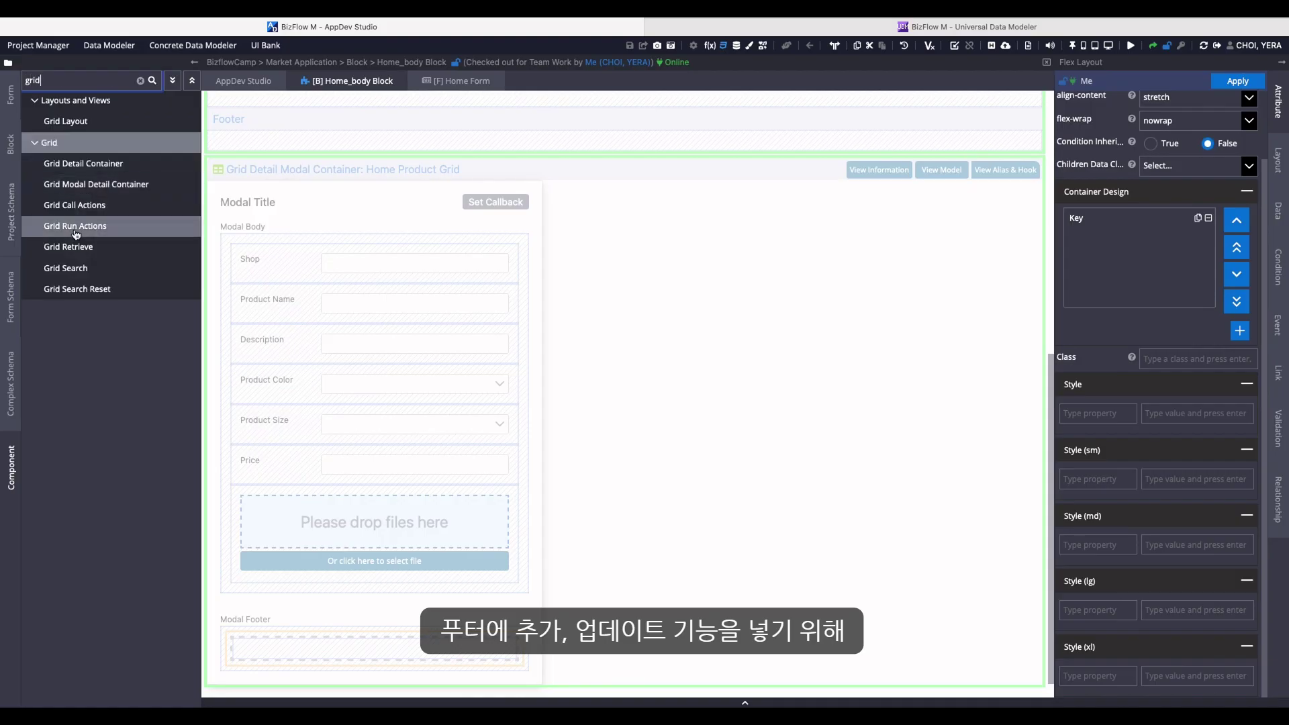
{"action": "left_click_drag", "start_coordinate": [75, 227], "coordinate": [305, 652]}
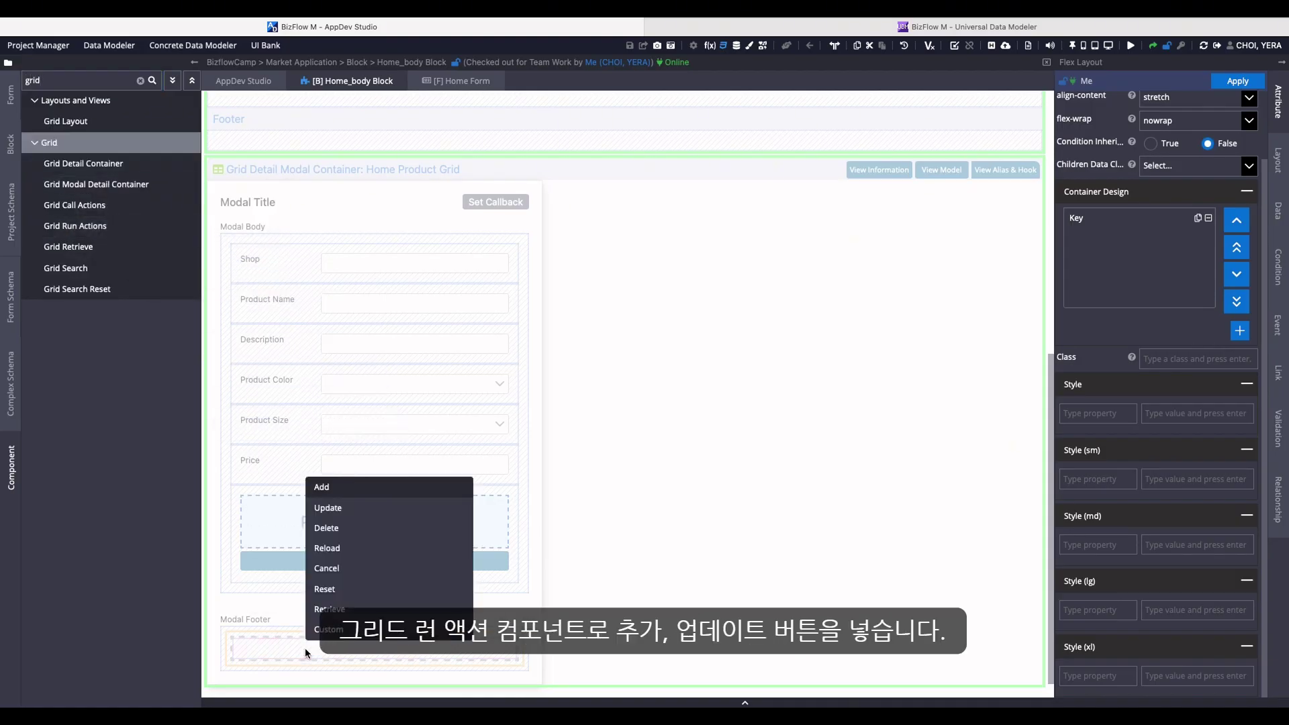
{"action": "left_click", "coordinate": [352, 486]}
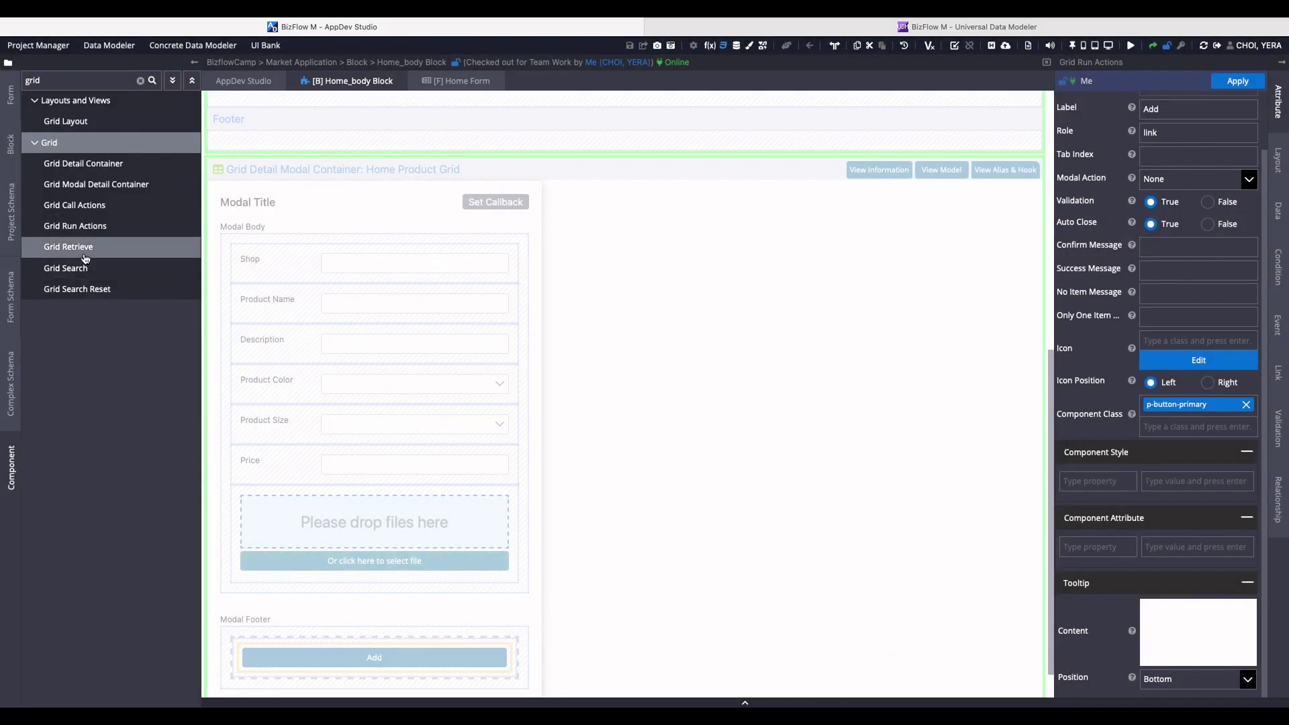
Place Grid Run Actions components of type Update and Cancel beside the Add button in the modal footer.
{"action": "left_click_drag", "start_coordinate": [79, 227], "coordinate": [352, 671]}
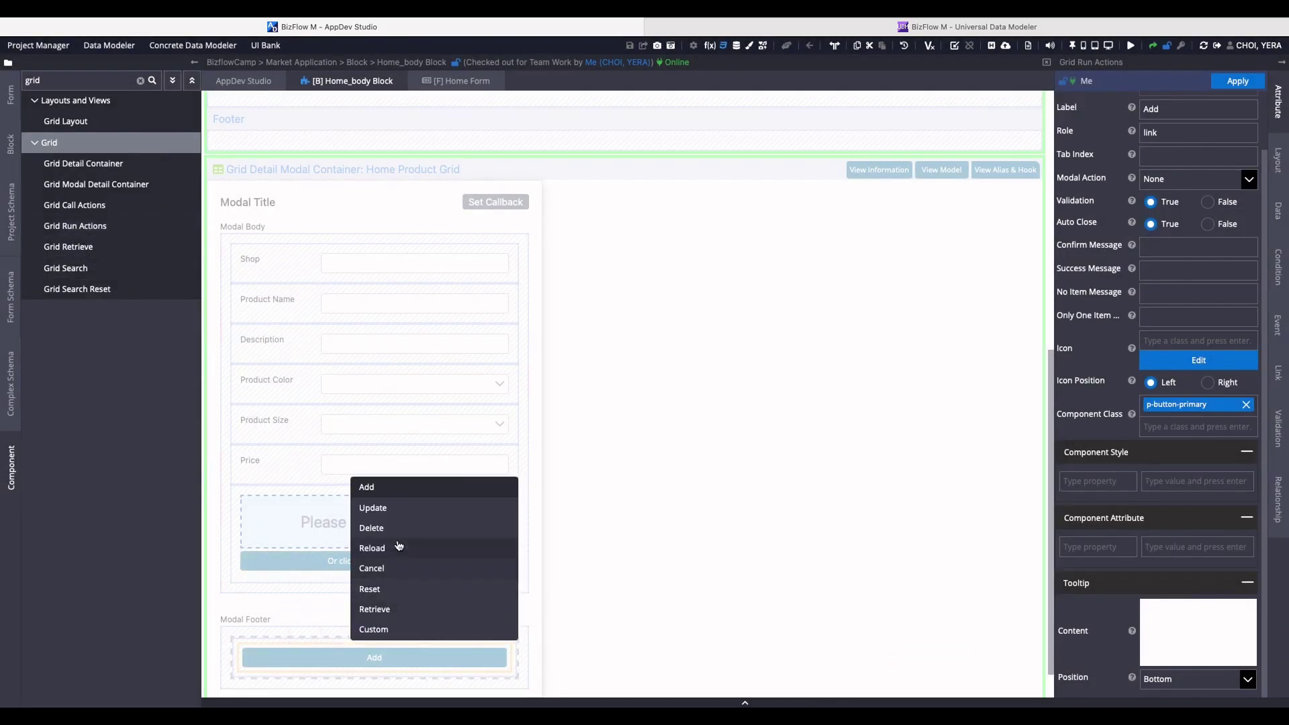
{"action": "left_click", "coordinate": [398, 508]}
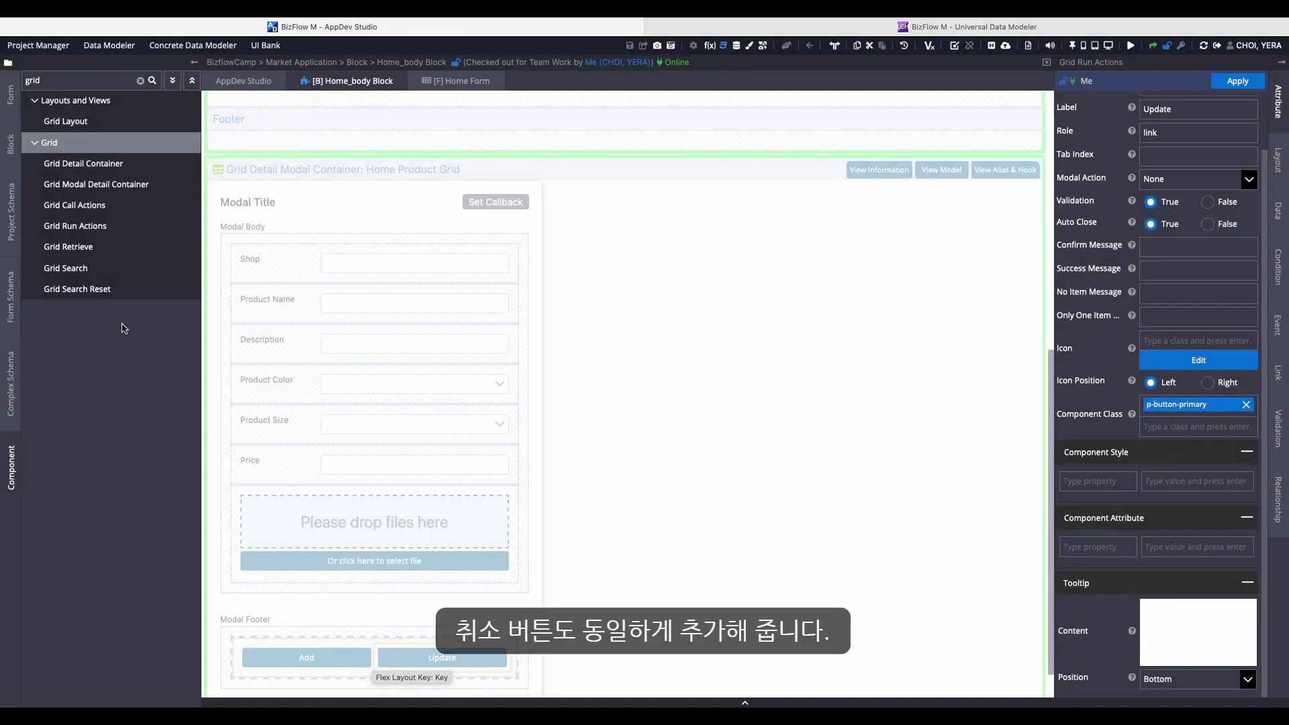
{"action": "left_click_drag", "start_coordinate": [94, 225], "coordinate": [376, 659]}
{"action": "left_click", "coordinate": [417, 568]}
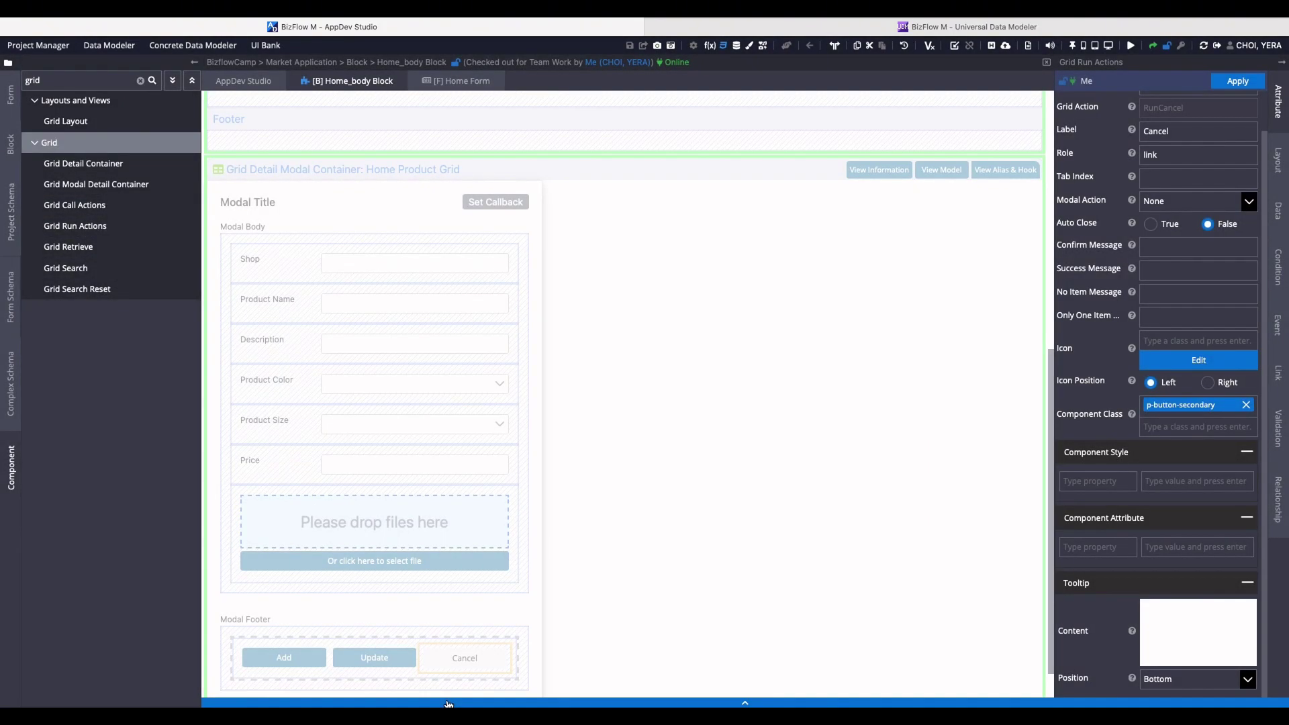
Clear the layout width of the footer's Add, Update and Cancel buttons, applying each, and move Cancel ahead of Add.
{"action": "left_click", "coordinate": [309, 656]}
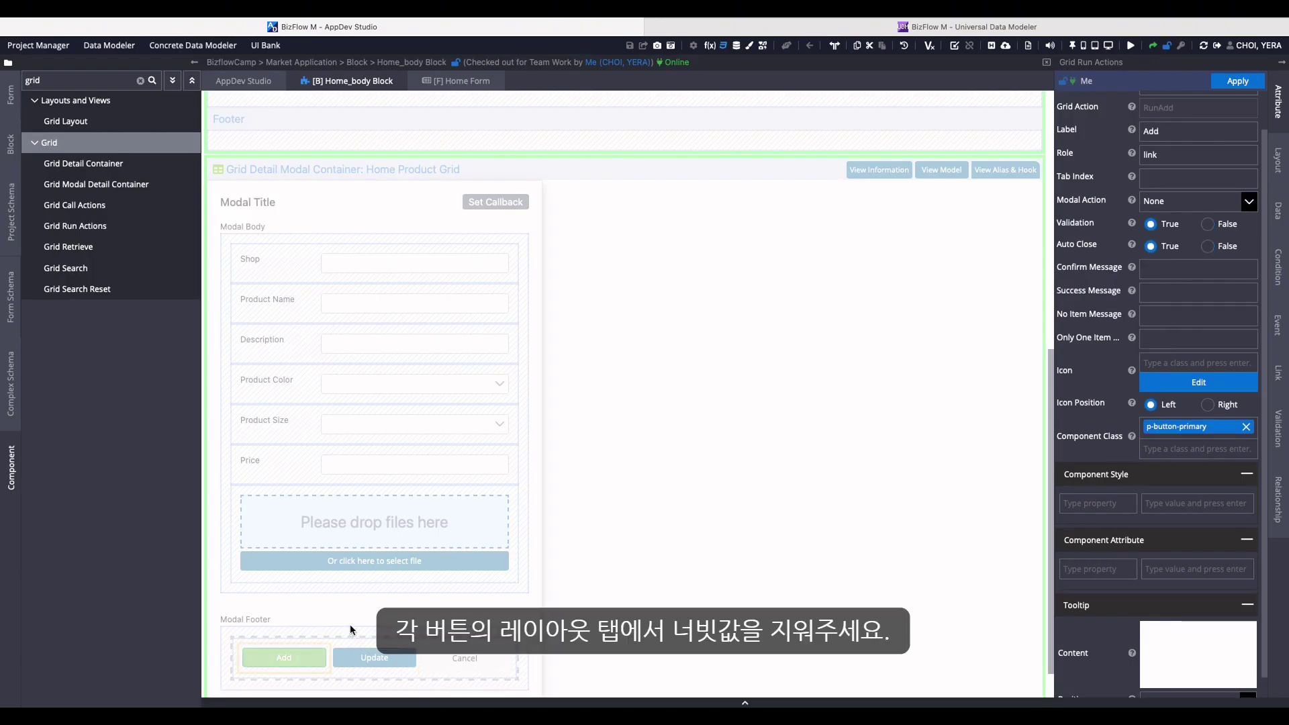
{"action": "left_click", "coordinate": [1280, 176]}
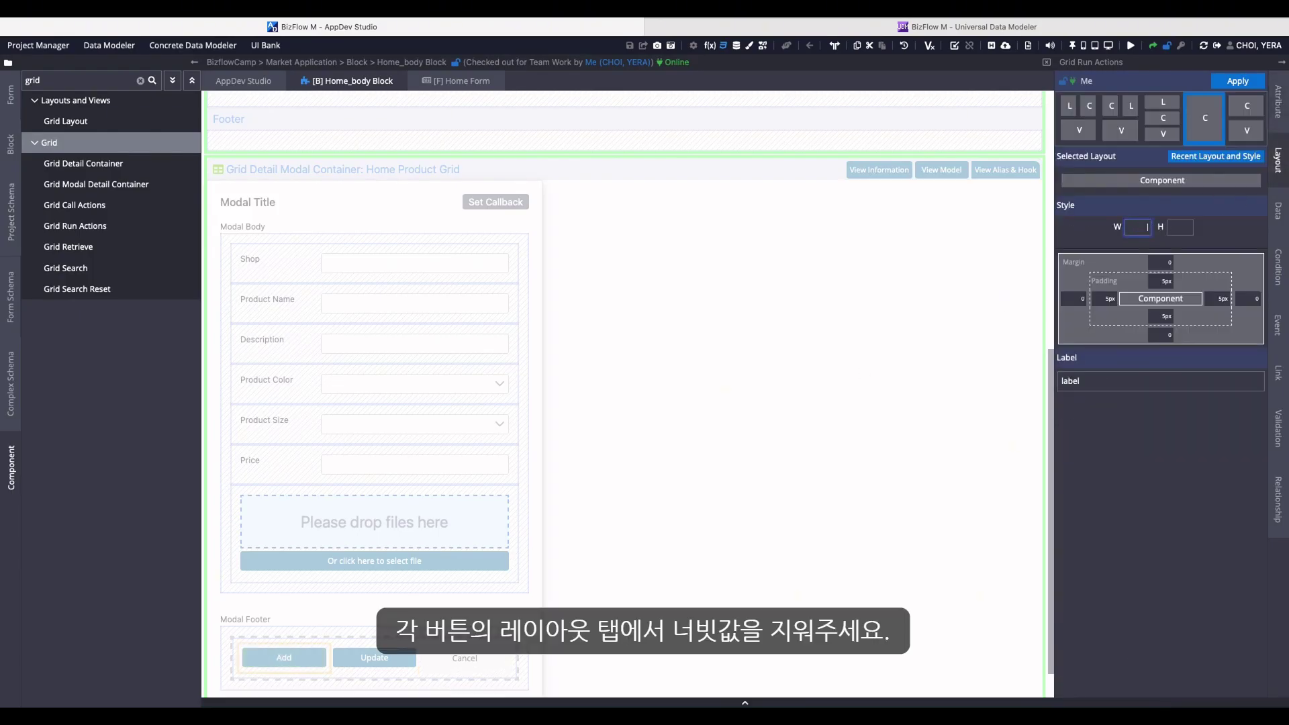
{"action": "left_click", "coordinate": [1241, 80]}
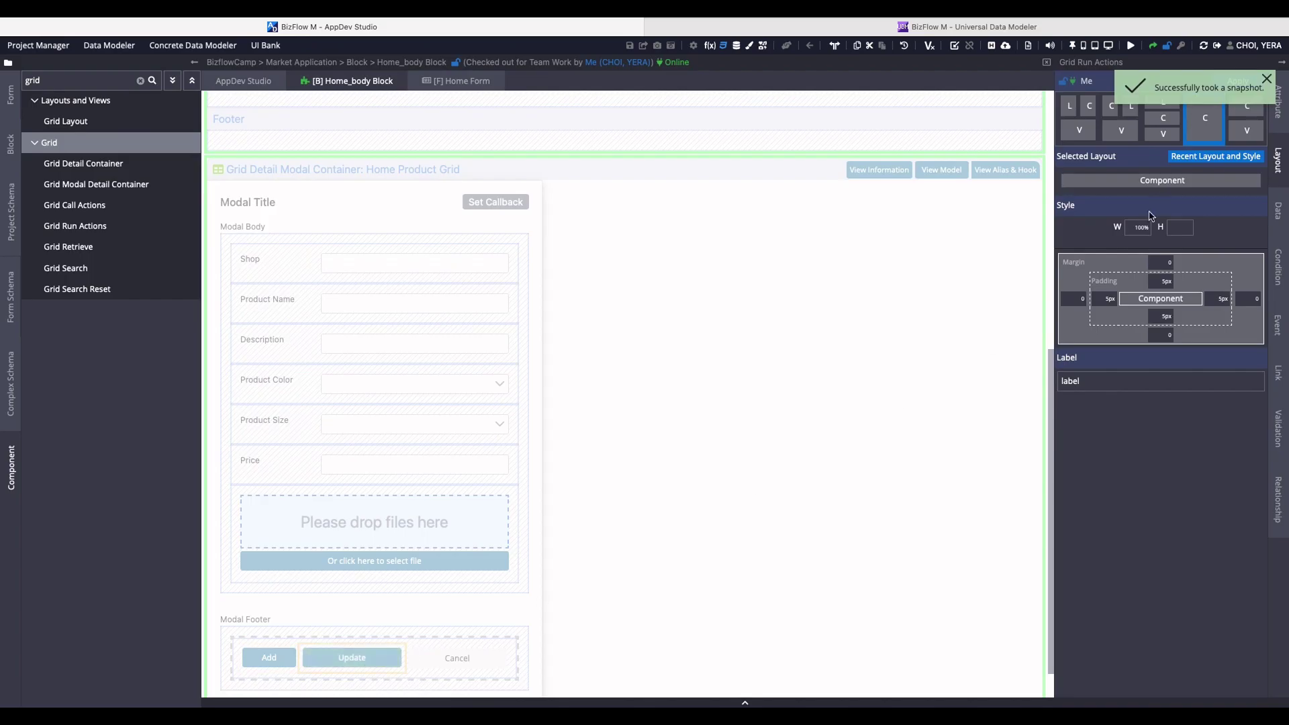
{"action": "double_click", "coordinate": [1139, 227]}
{"action": "key", "text": "BackSpace"}
{"action": "left_click", "coordinate": [1246, 81]}
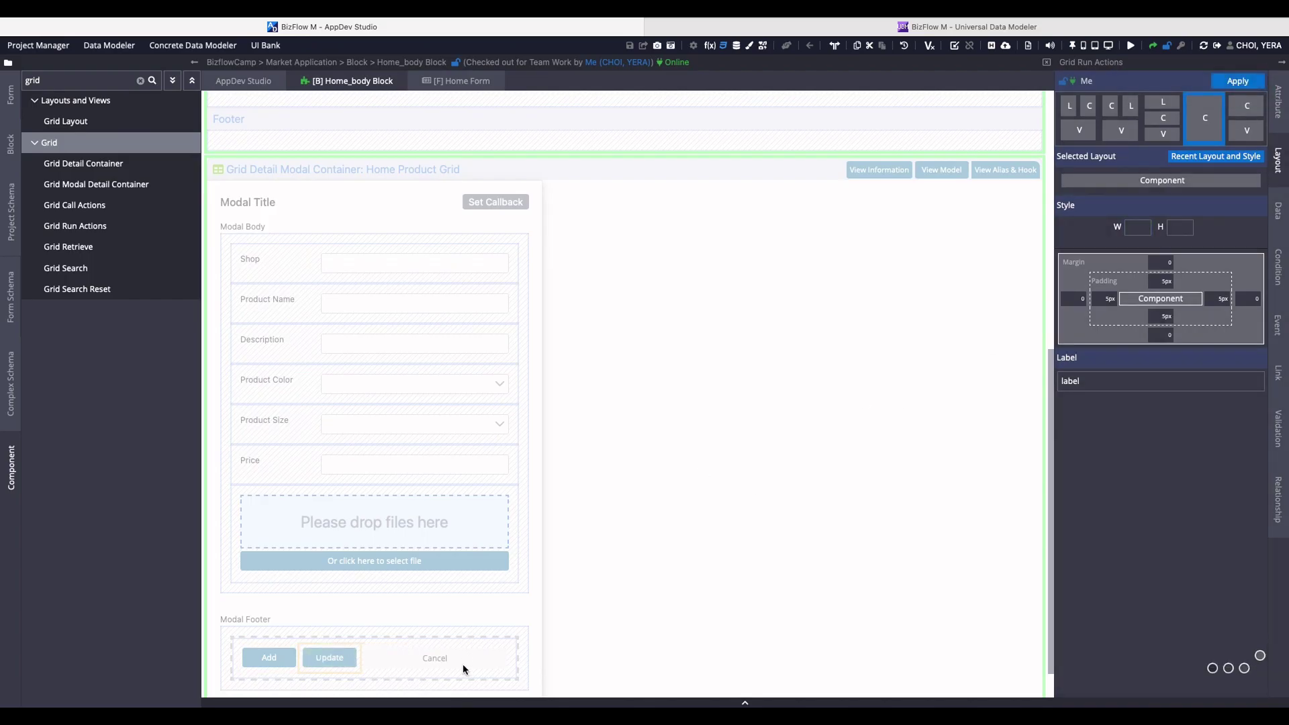
{"action": "left_click", "coordinate": [1145, 227]}
{"action": "left_click", "coordinate": [1238, 80]}
{"action": "left_click_drag", "start_coordinate": [480, 658], "coordinate": [305, 658]}
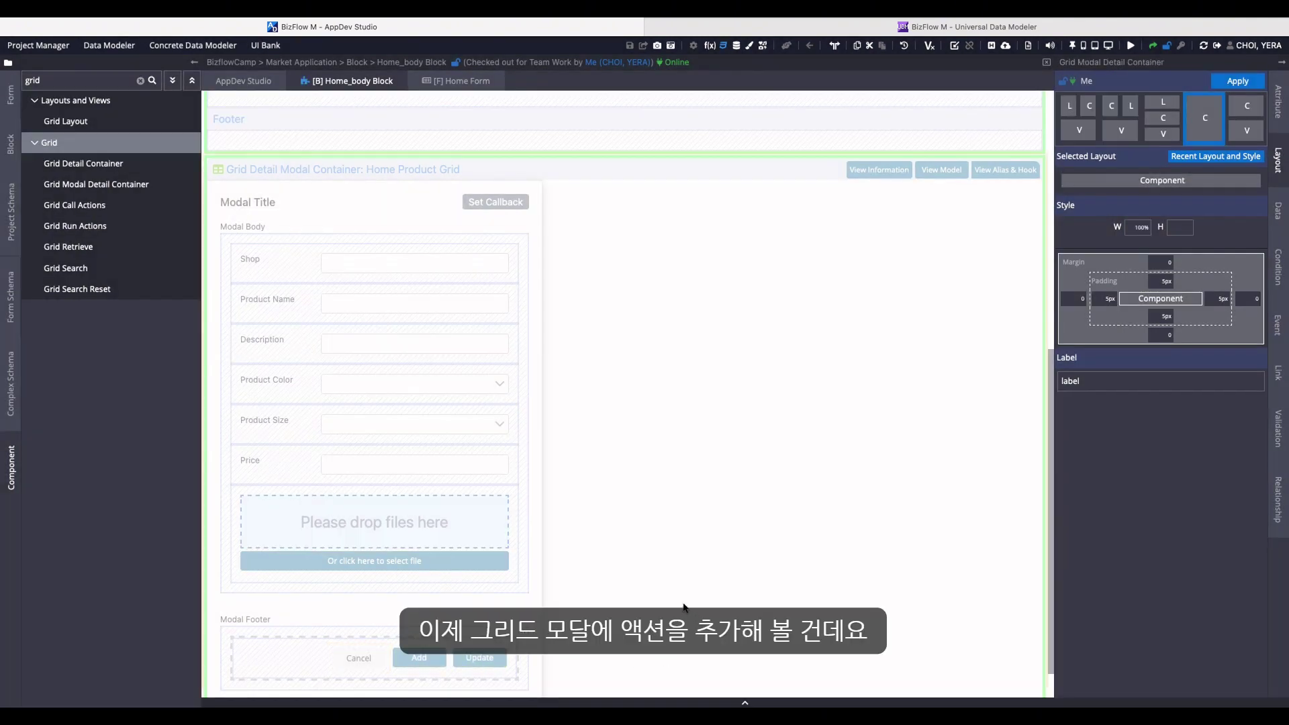
Add CallAdd and CallUpdate as Grid Open Actions of the Grid Detail Modal Container.
{"action": "left_click", "coordinate": [1280, 130]}
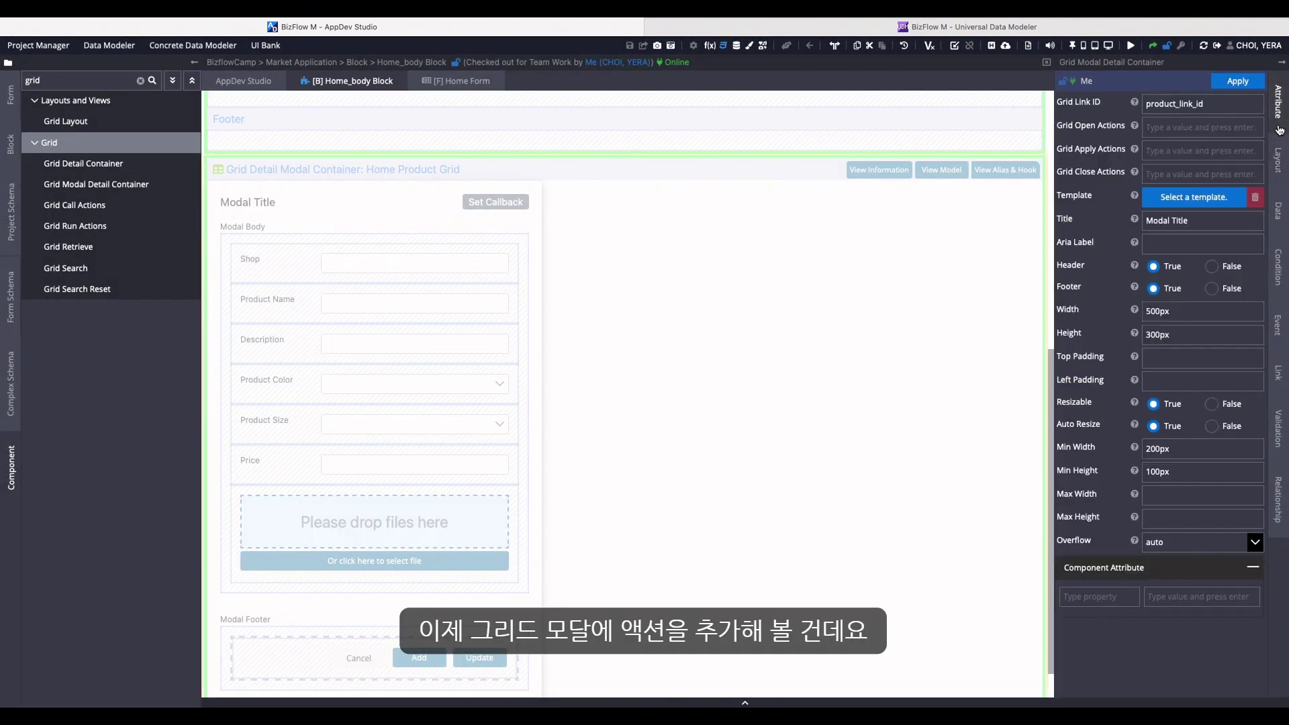
{"action": "left_click", "coordinate": [1202, 126]}
{"action": "type", "text": "Call"}
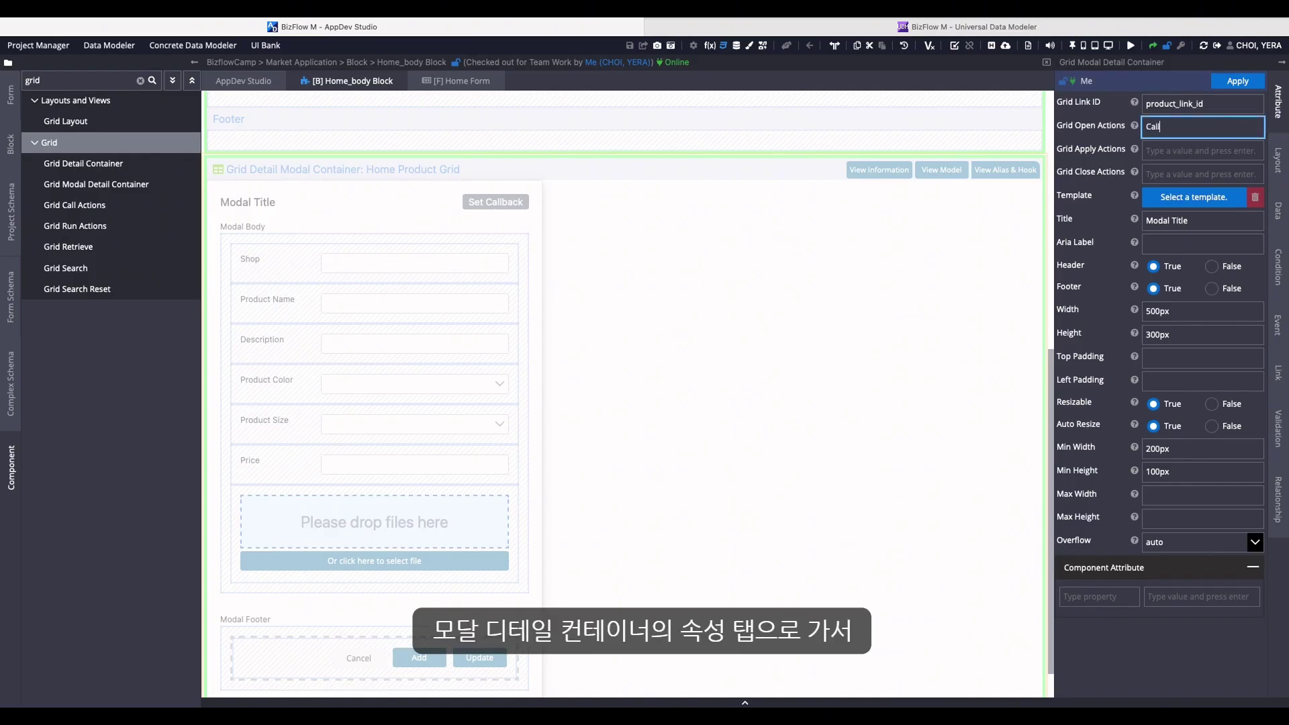
{"action": "type", "text": "Add"}
{"action": "key", "text": "Return"}
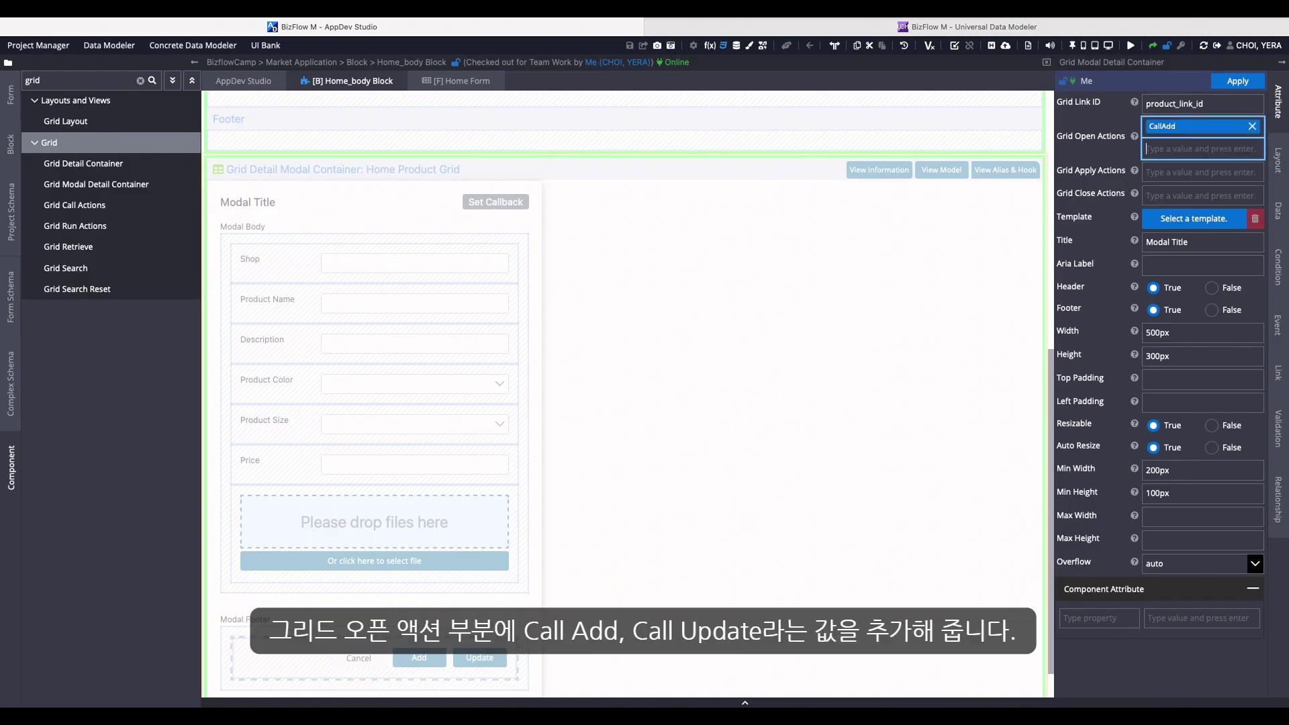
{"action": "type", "text": "CallUpdate"}
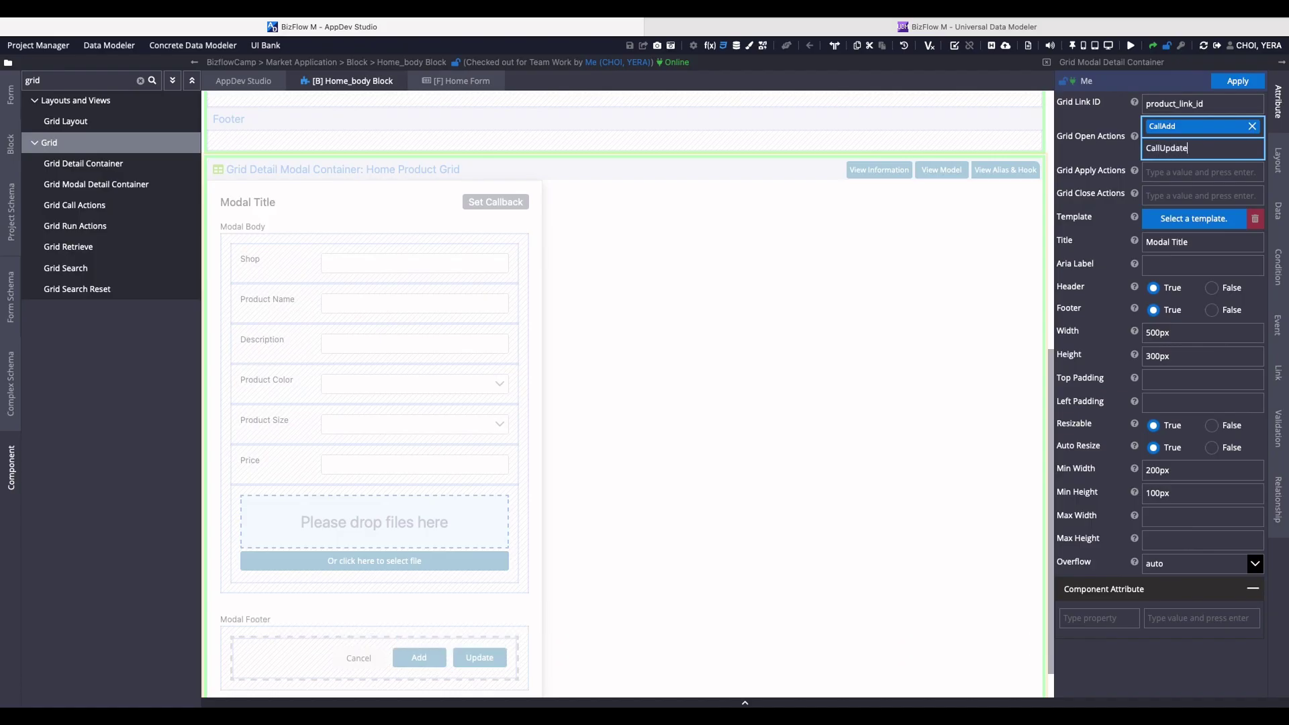
{"action": "key", "text": "Return"}
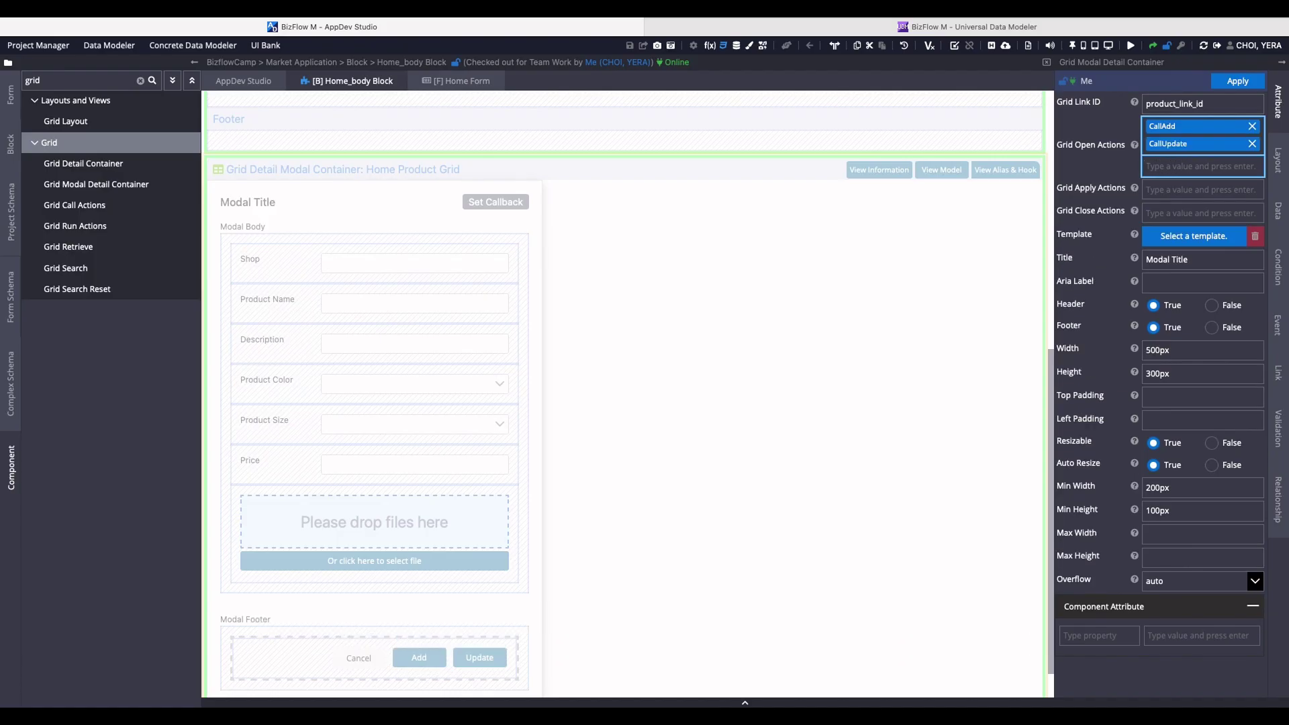
Add RunAdd and RunUpdate as Grid Apply Actions of the modal container.
{"action": "left_click", "coordinate": [1178, 193]}
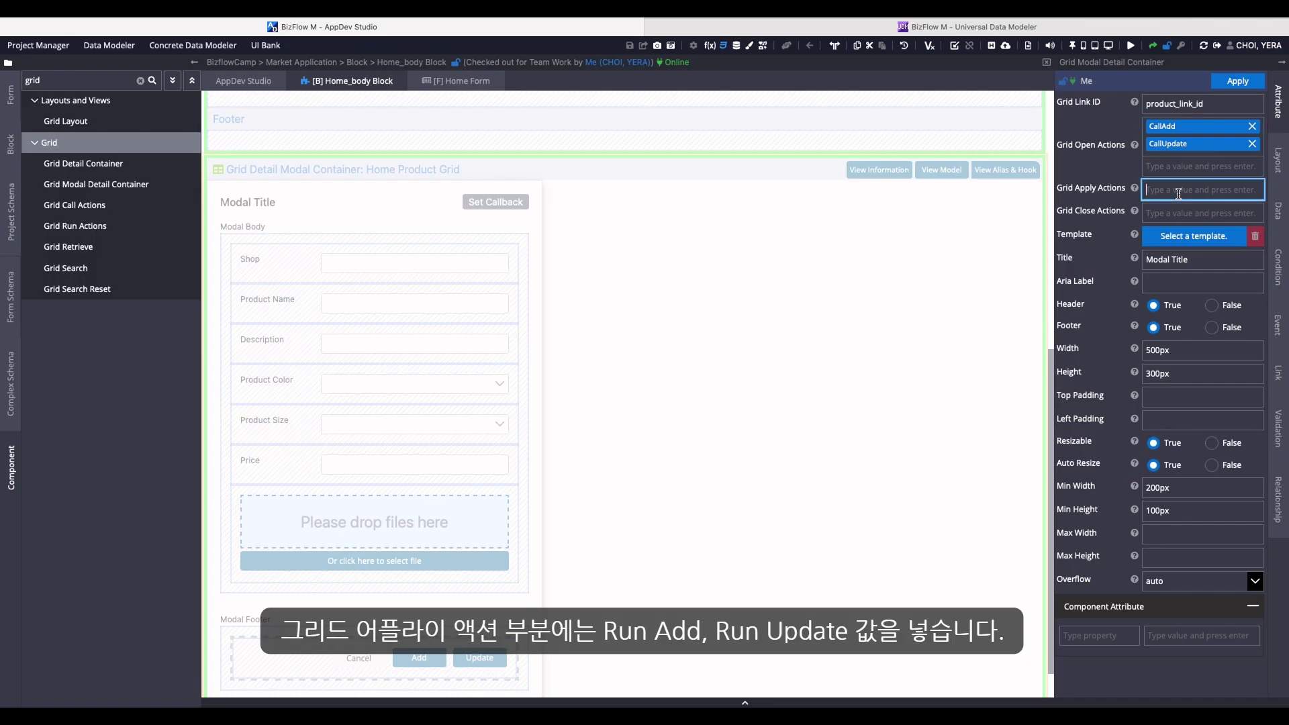
{"action": "type", "text": "RunAdd"}
{"action": "key", "text": "Return"}
{"action": "type", "text": "R"}
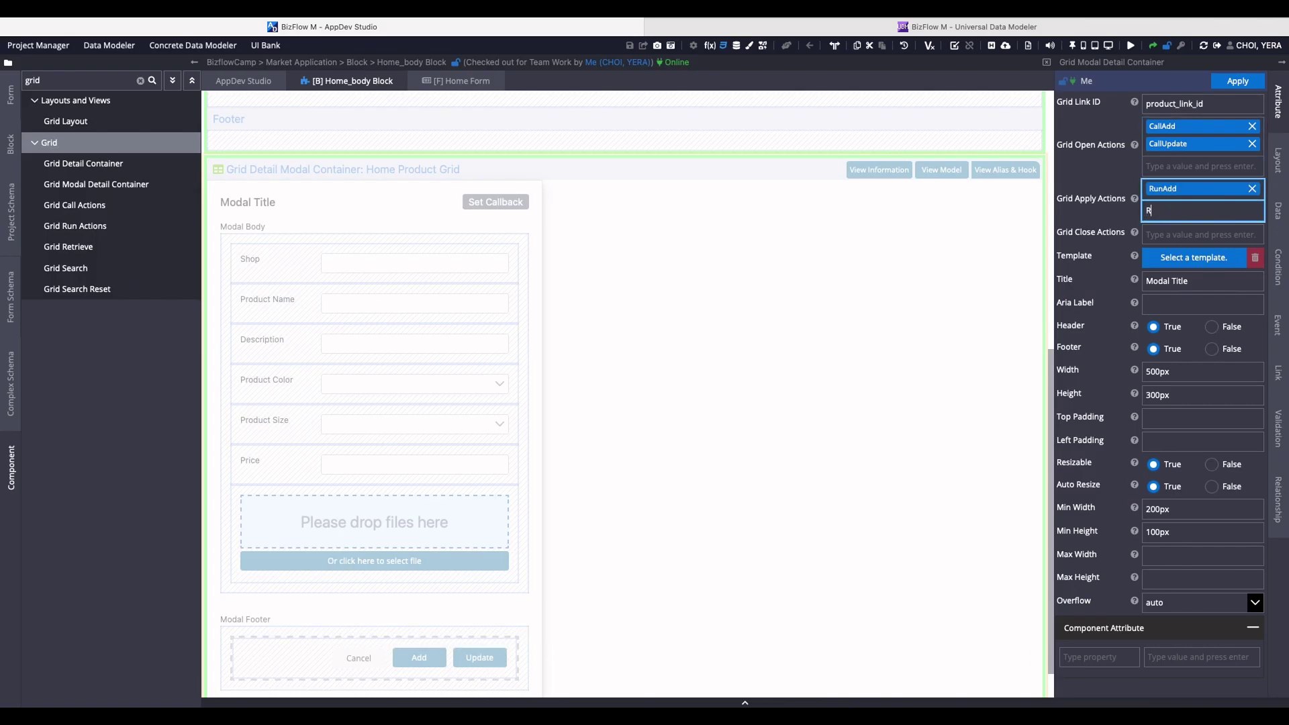
{"action": "type", "text": "unUpdate"}
{"action": "key", "text": "Return"}
Add RunAdd, RunUpdate and RunCancel as Grid Close Actions of the modal container and apply the attributes.
{"action": "left_click", "coordinate": [1202, 251]}
{"action": "type", "text": "R"}
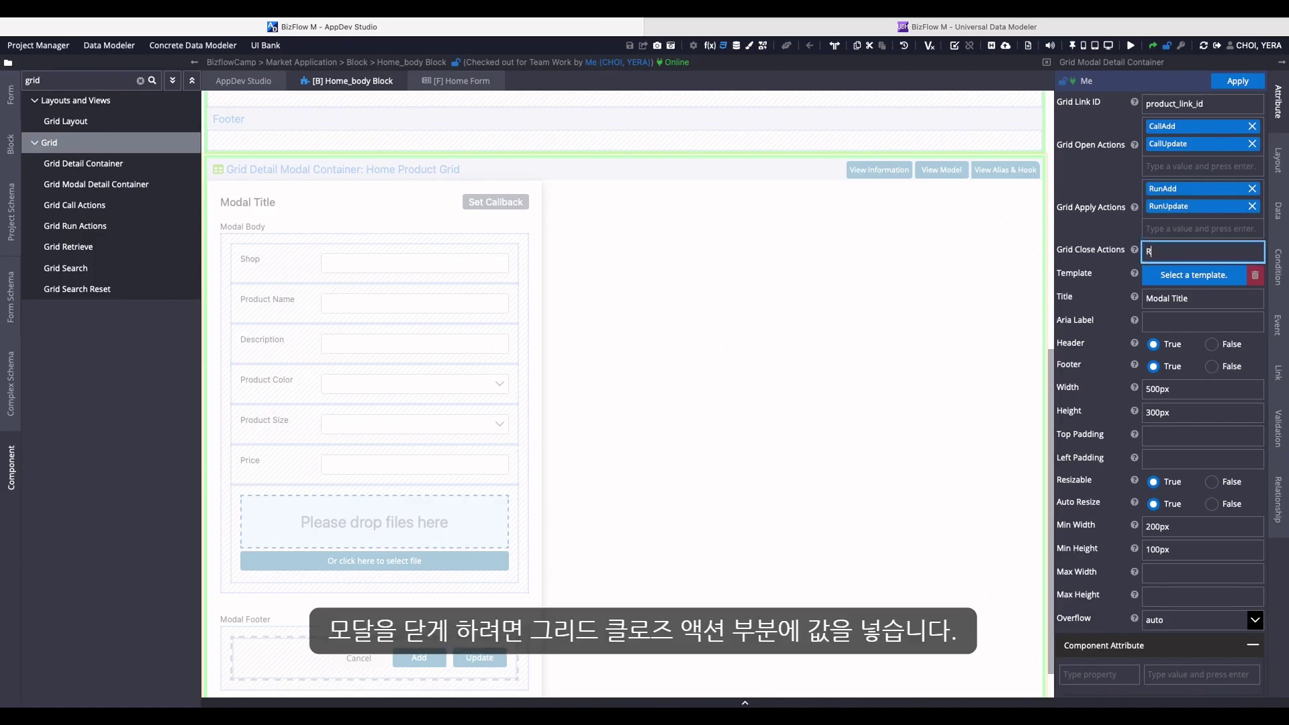
{"action": "type", "text": "undAdd"}
{"action": "key", "text": "Return"}
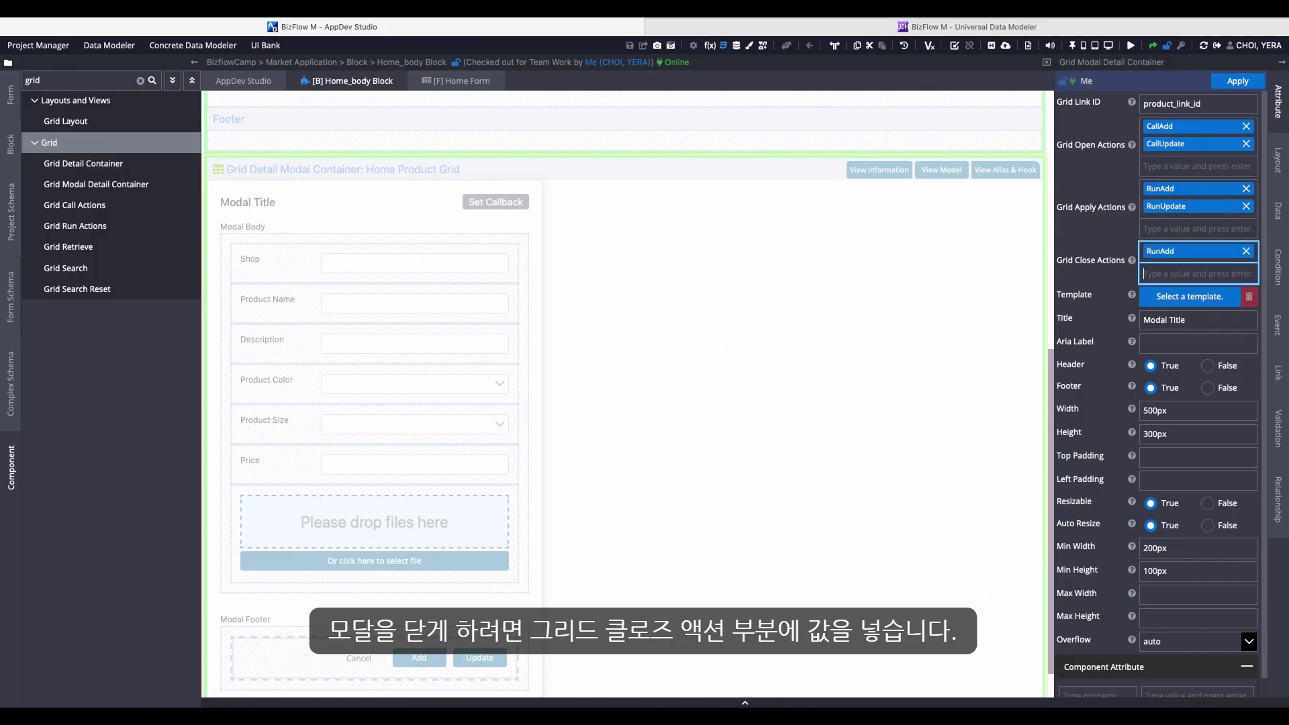
{"action": "type", "text": "RunUpda"}
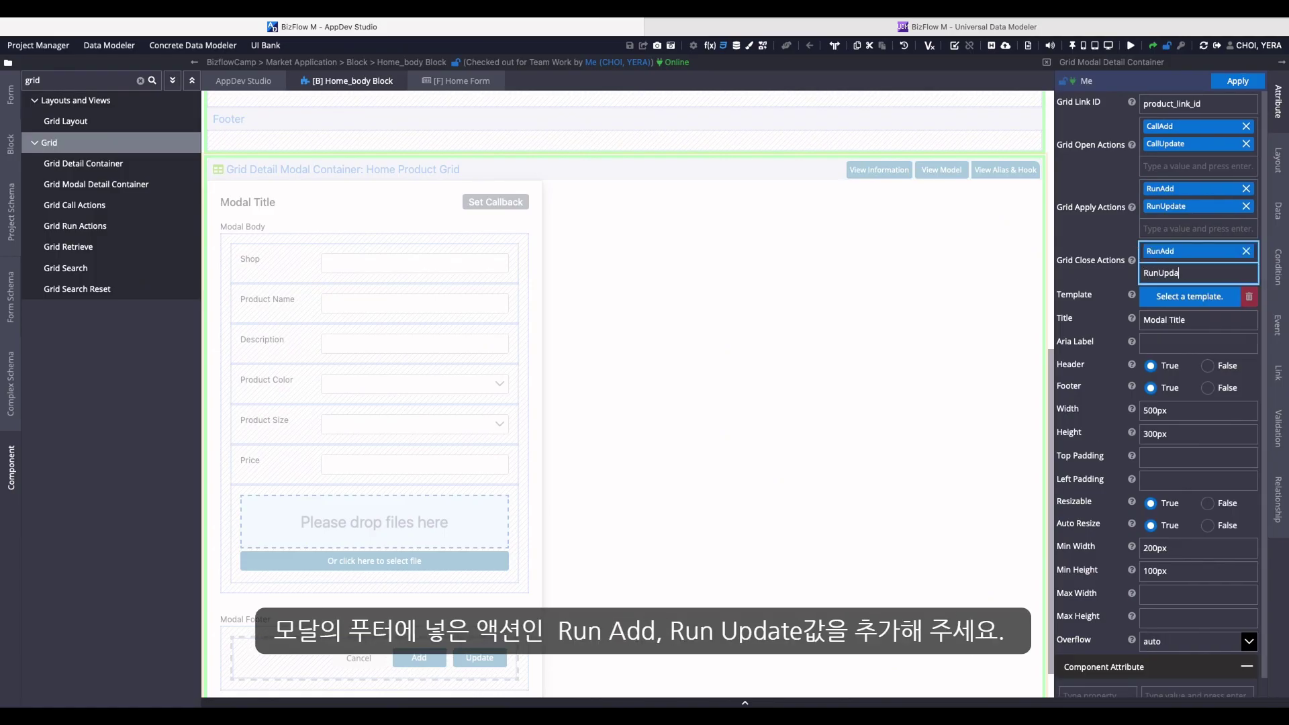
{"action": "type", "text": "te"}
{"action": "key", "text": "Return"}
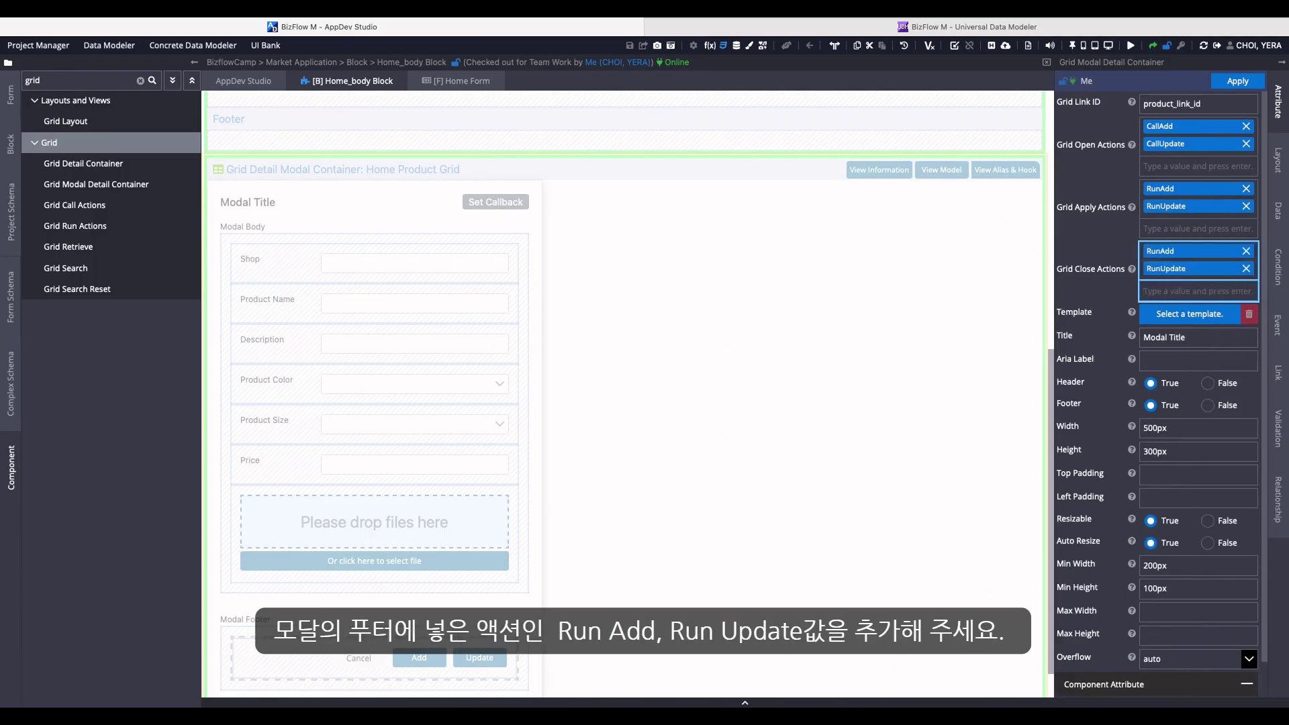
{"action": "type", "text": "RunC"}
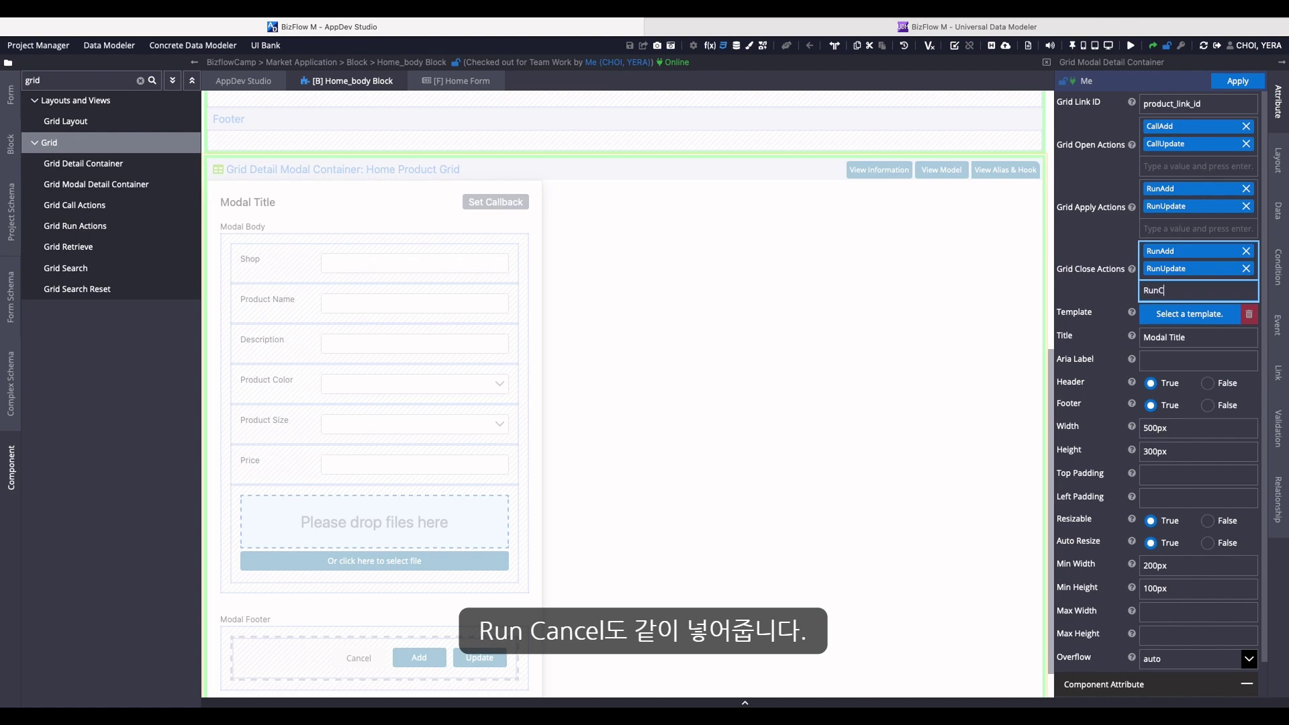
{"action": "type", "text": "ancel"}
{"action": "key", "text": "Return"}
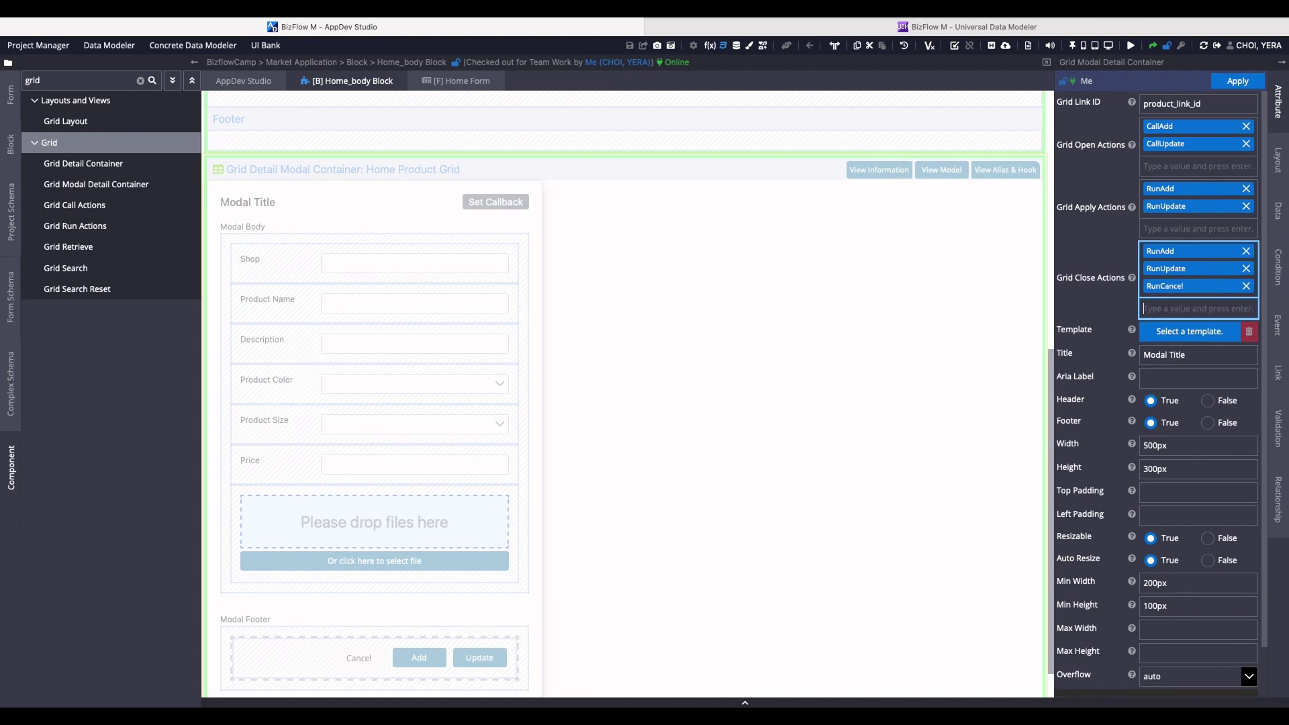
{"action": "left_click", "coordinate": [1239, 82]}
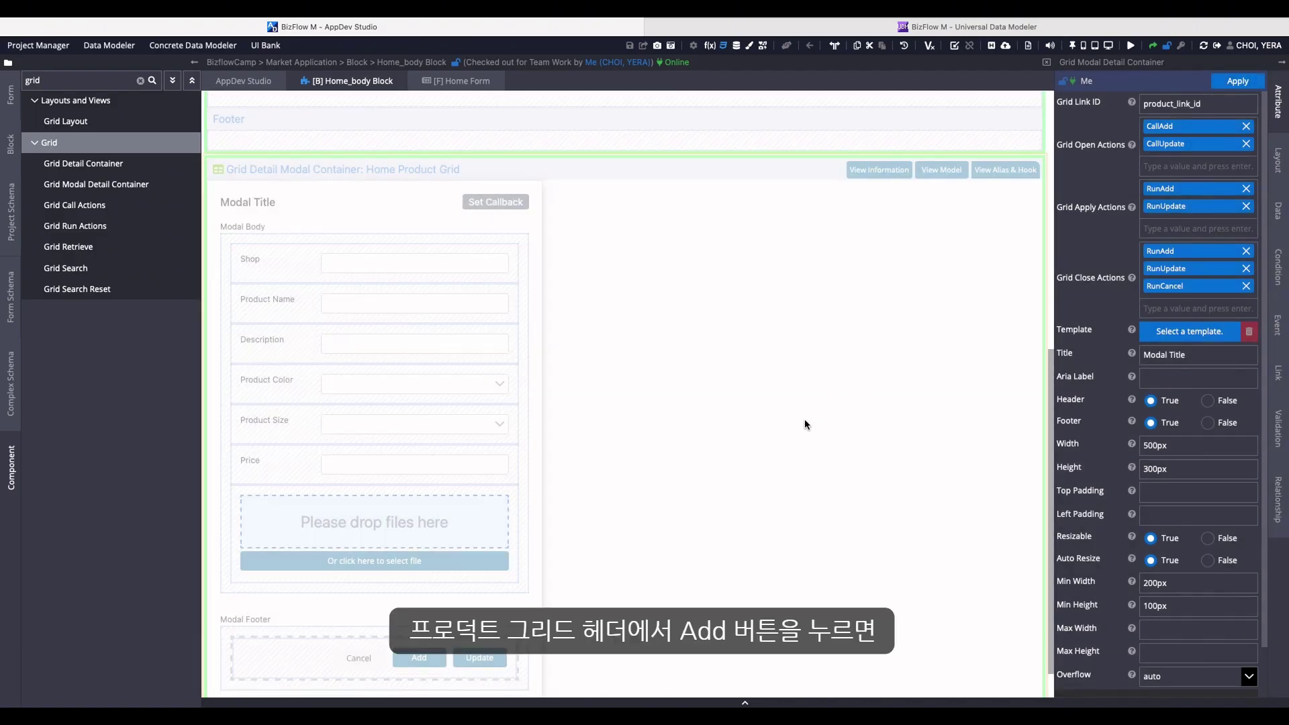
Set the state {"gridAction": "Add"} on the click event of the Add button in the repeated container's header, copy it, and apply.
{"action": "scroll", "coordinate": [804, 423], "scroll_direction": "up", "scroll_amount": 7}
{"action": "left_click", "coordinate": [803, 178]}
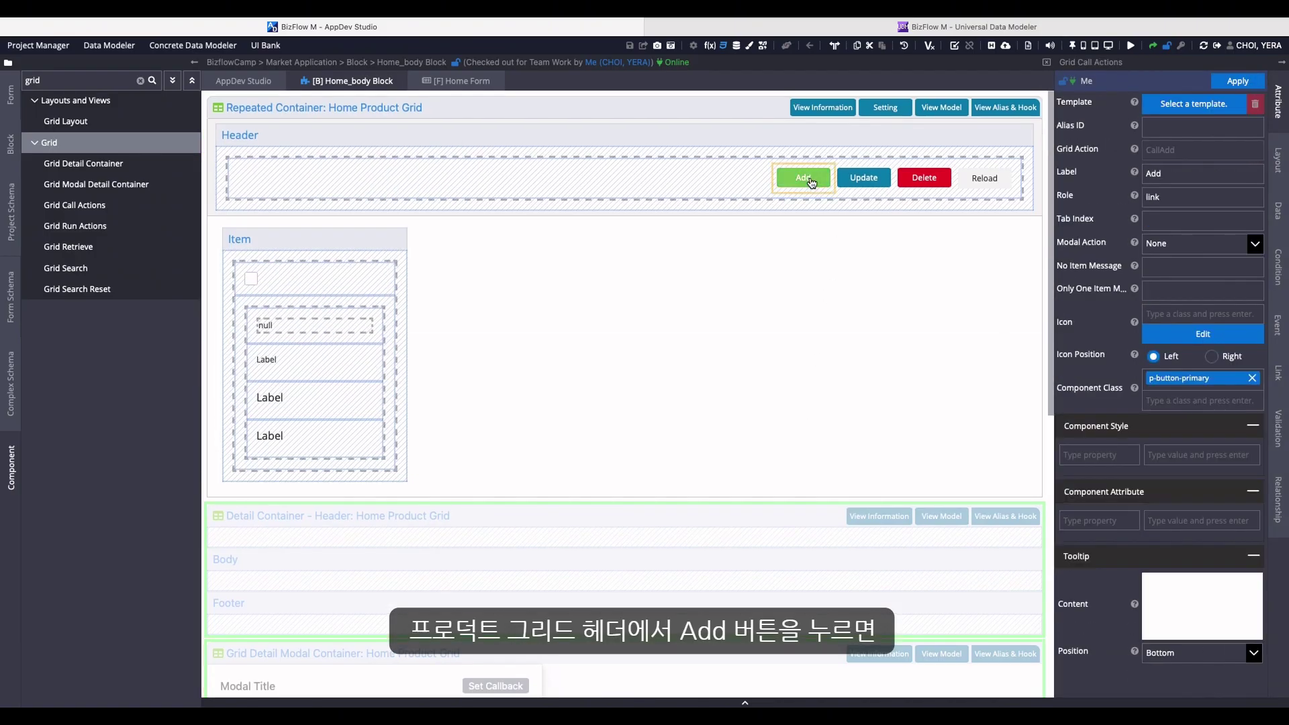
{"action": "left_click", "coordinate": [1278, 325]}
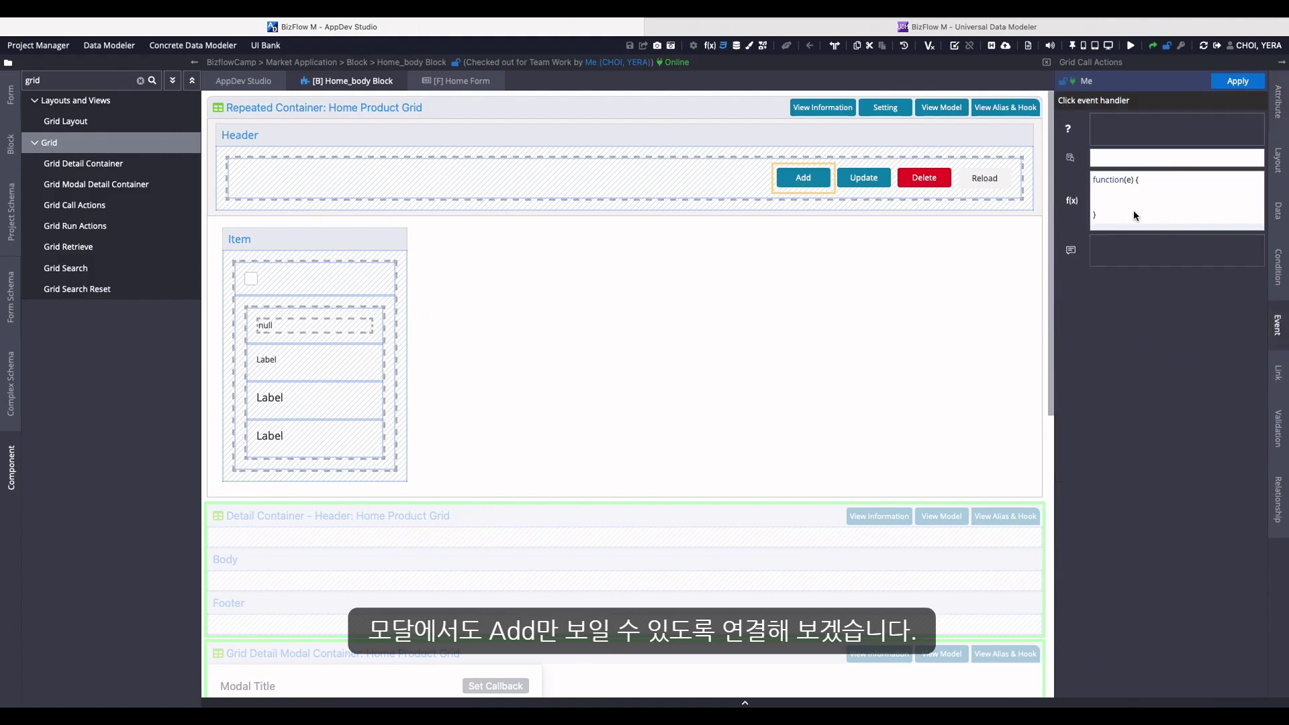
{"action": "left_click", "coordinate": [1132, 161]}
{"action": "type", "text": "{\"grid\"}"}
{"action": "type", "text": "Action"}
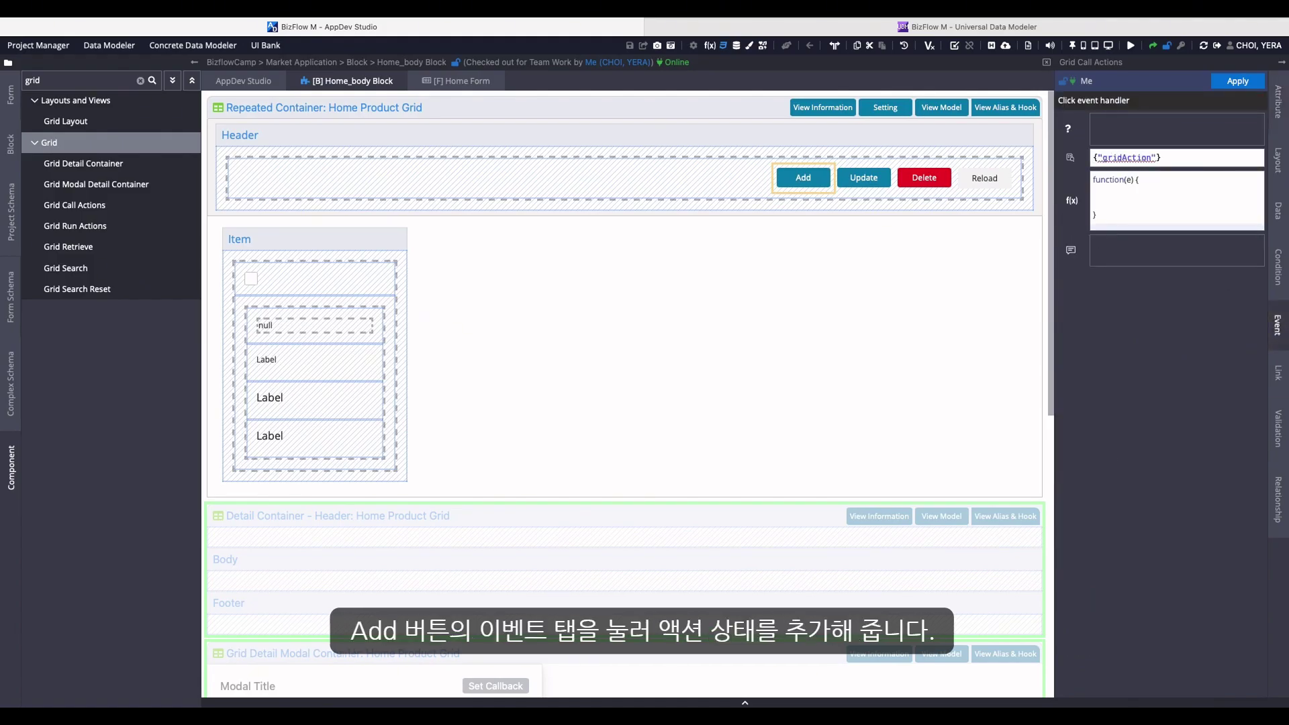
{"action": "type", "text": ": "}
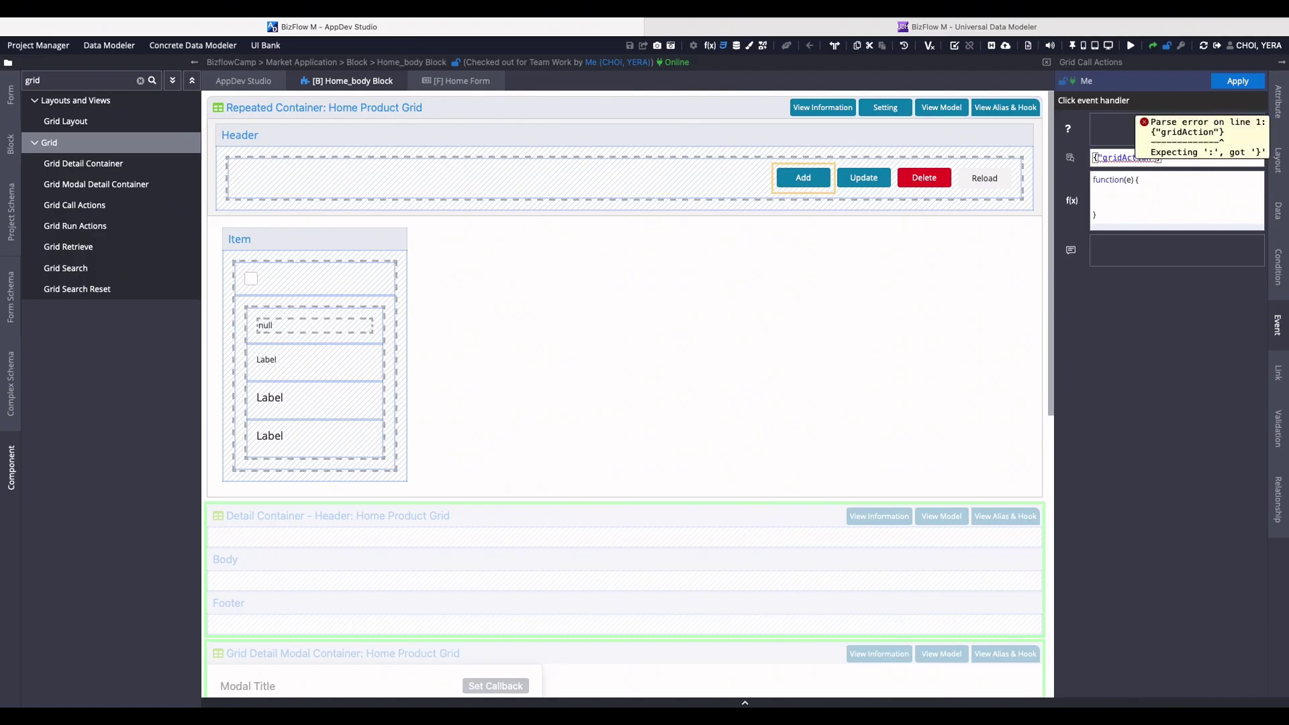
{"action": "type", "text": "\"Add"}
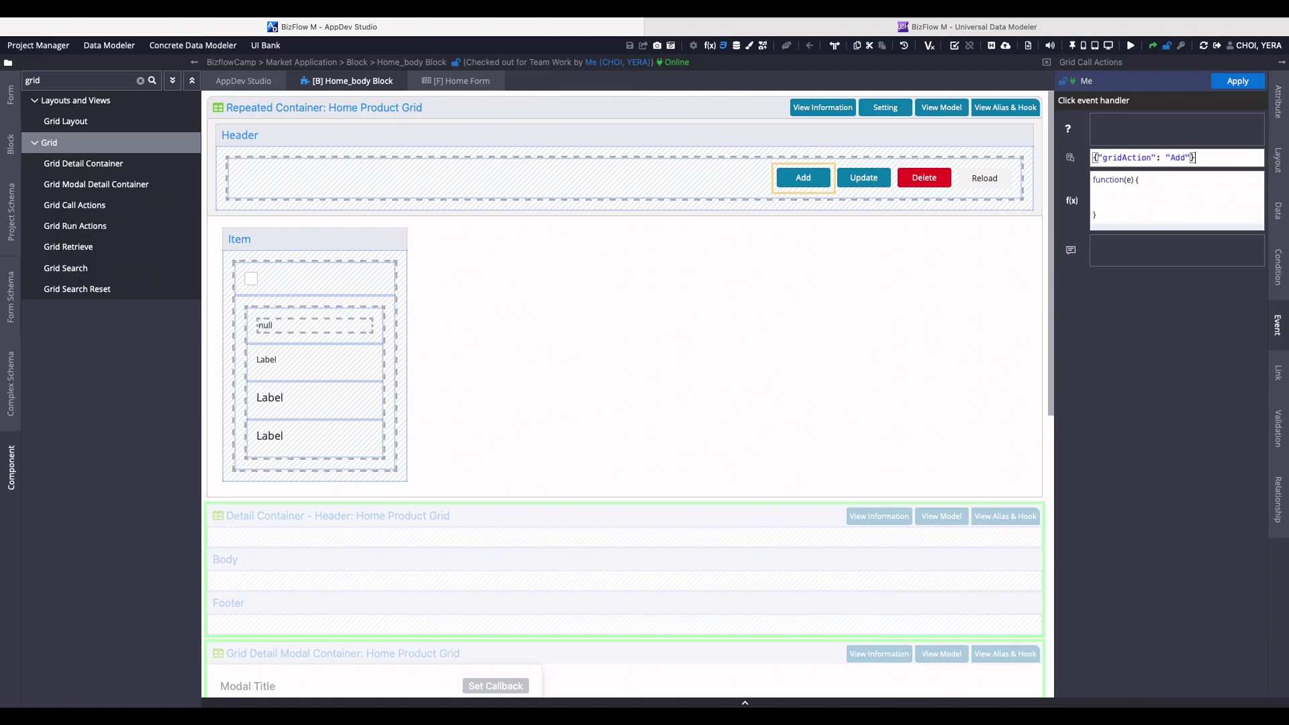
{"action": "key", "text": "ctrl+a"}
{"action": "key", "text": "ctrl+c"}
{"action": "left_click", "coordinate": [1205, 166]}
{"action": "left_click", "coordinate": [1234, 80]}
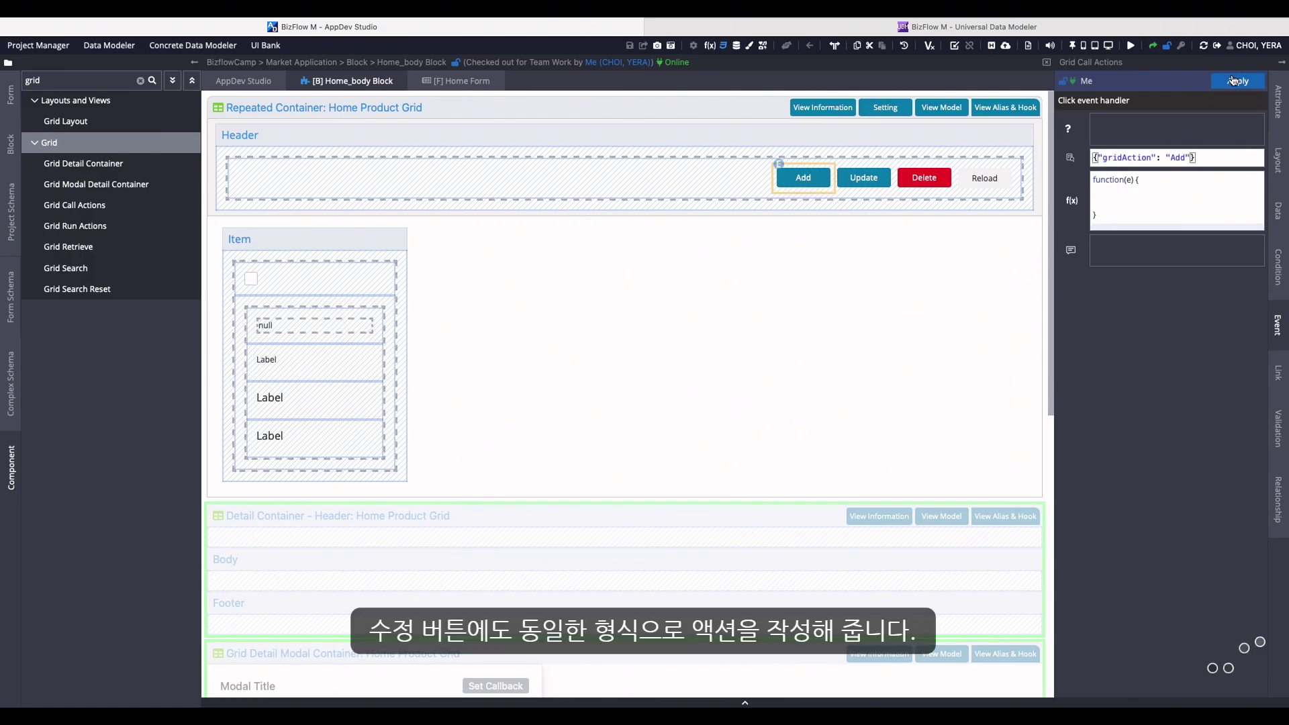
Set the state {"gridAction": "Update"} on the click event of the header's Update button and apply it.
{"action": "left_click", "coordinate": [864, 177]}
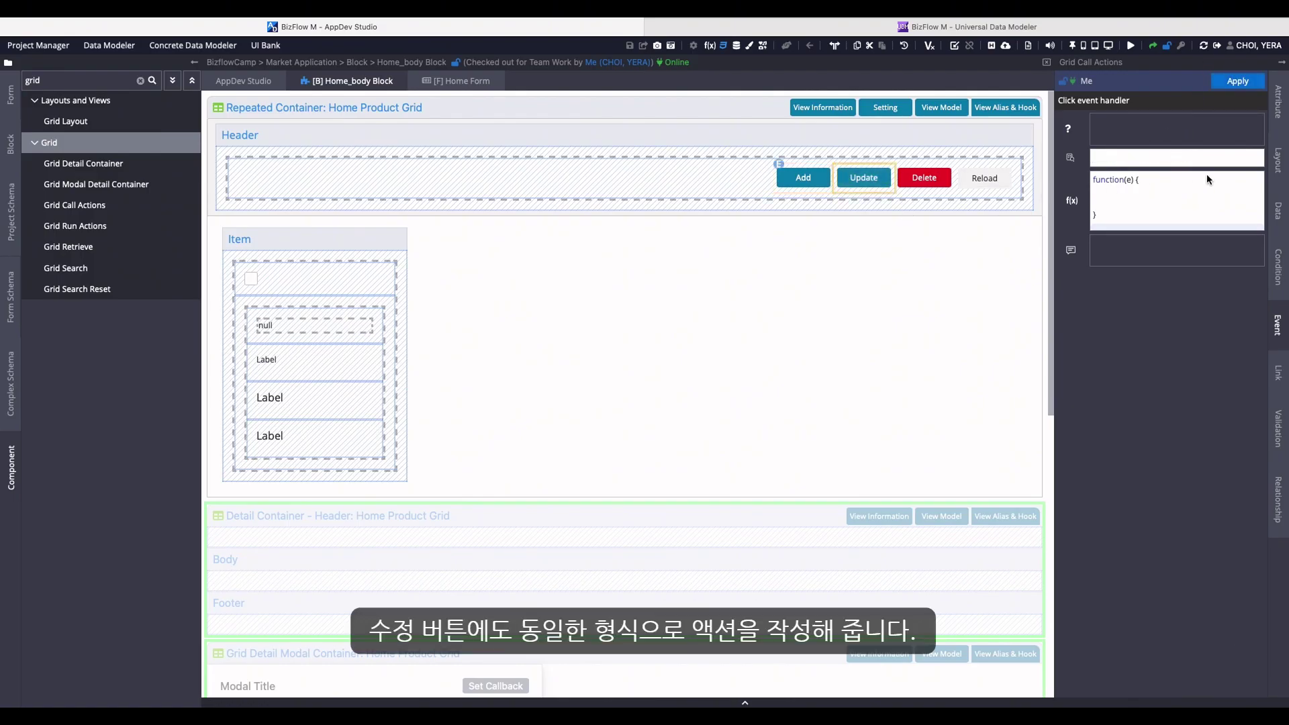
{"action": "left_click", "coordinate": [1181, 158]}
{"action": "key", "text": "ctrl+v"}
{"action": "double_click", "coordinate": [1186, 159]}
{"action": "key", "text": "BackSpace"}
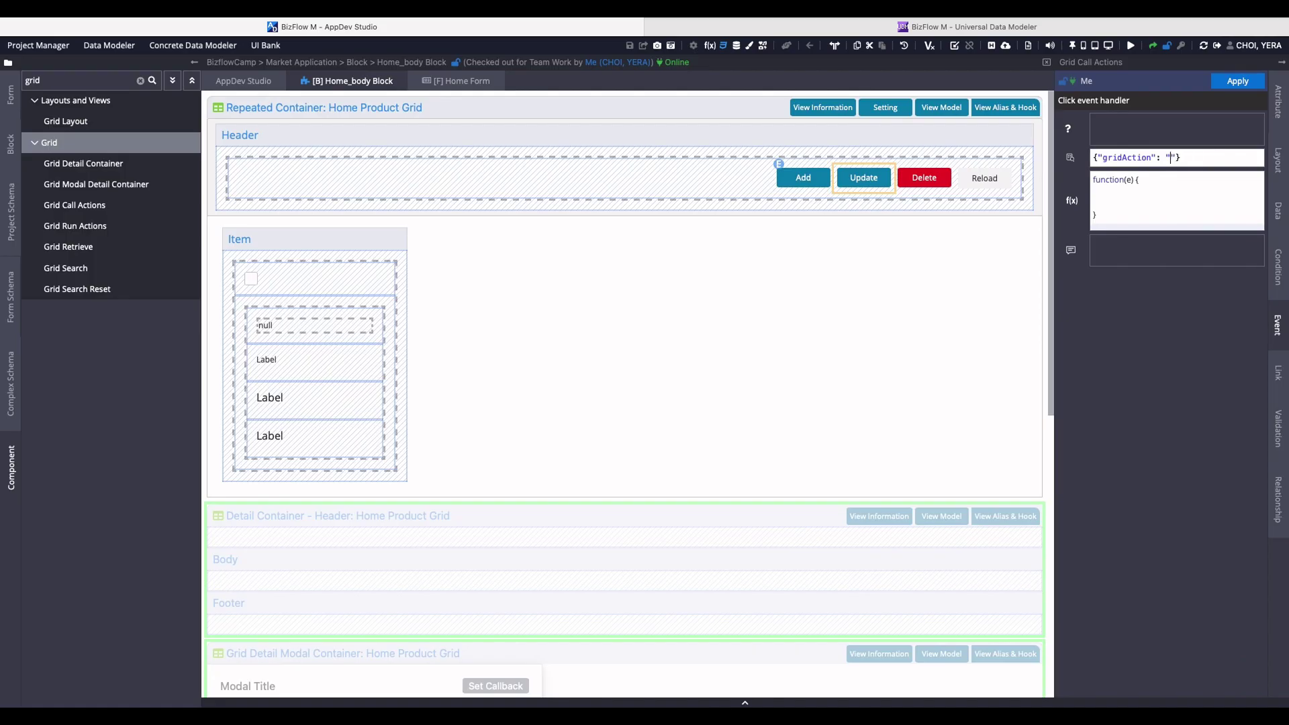
{"action": "type", "text": "Update"}
{"action": "key", "text": "End"}
{"action": "left_click", "coordinate": [1250, 86]}
Give the modal footer's Add button the Display None condition state.gridAction != "Add", copy the code, and apply.
{"action": "scroll", "coordinate": [824, 299], "scroll_direction": "down", "scroll_amount": 8}
{"action": "left_click", "coordinate": [419, 613]}
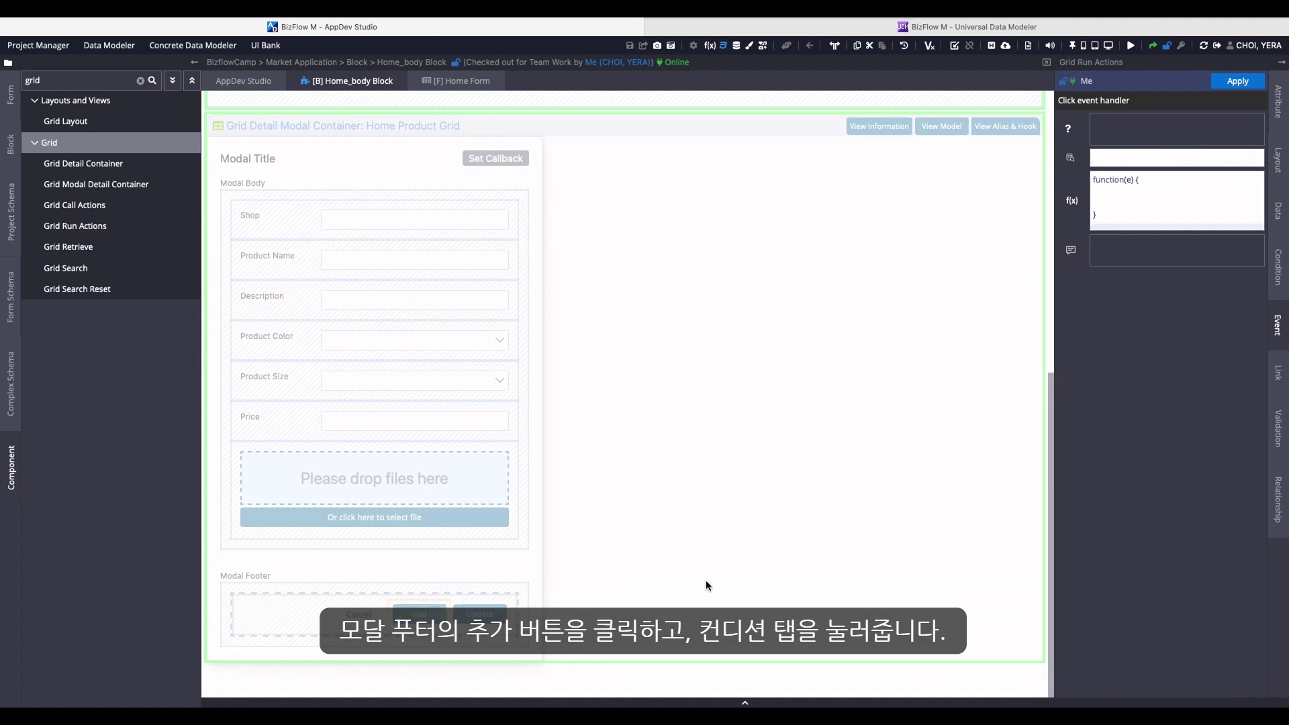
{"action": "left_click", "coordinate": [1278, 266]}
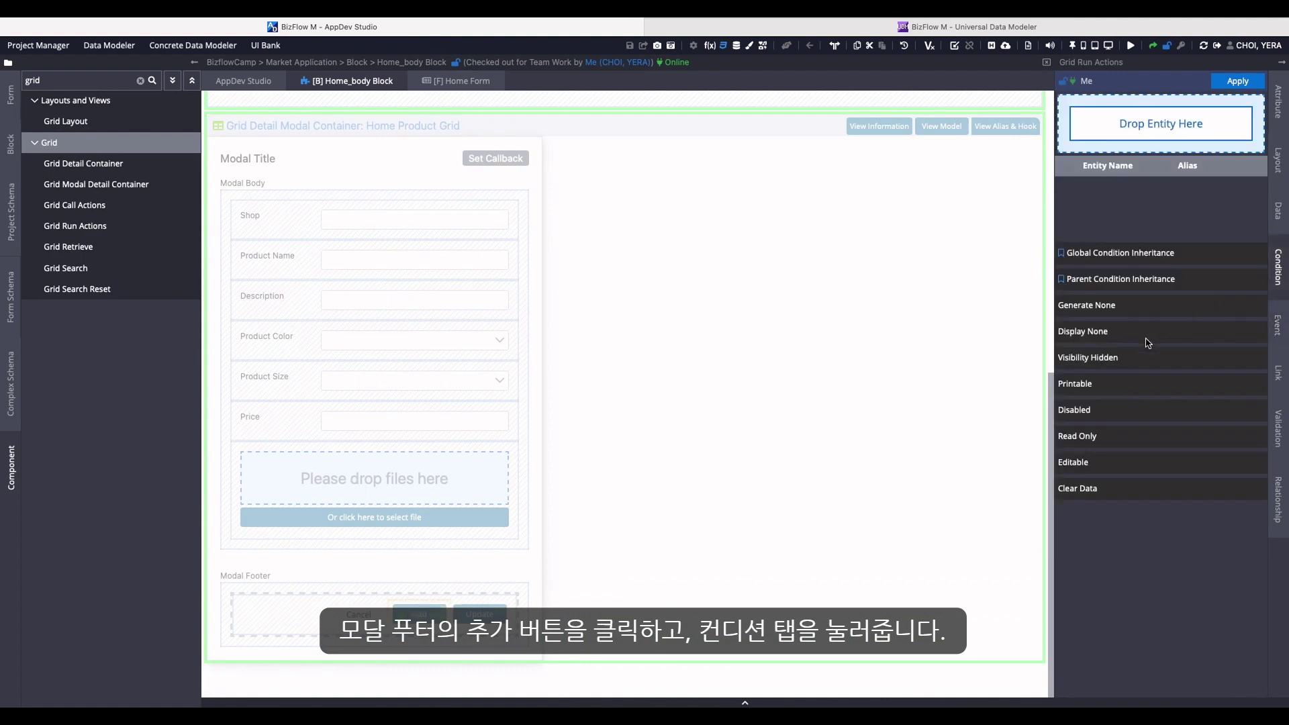
{"action": "left_click", "coordinate": [1065, 334]}
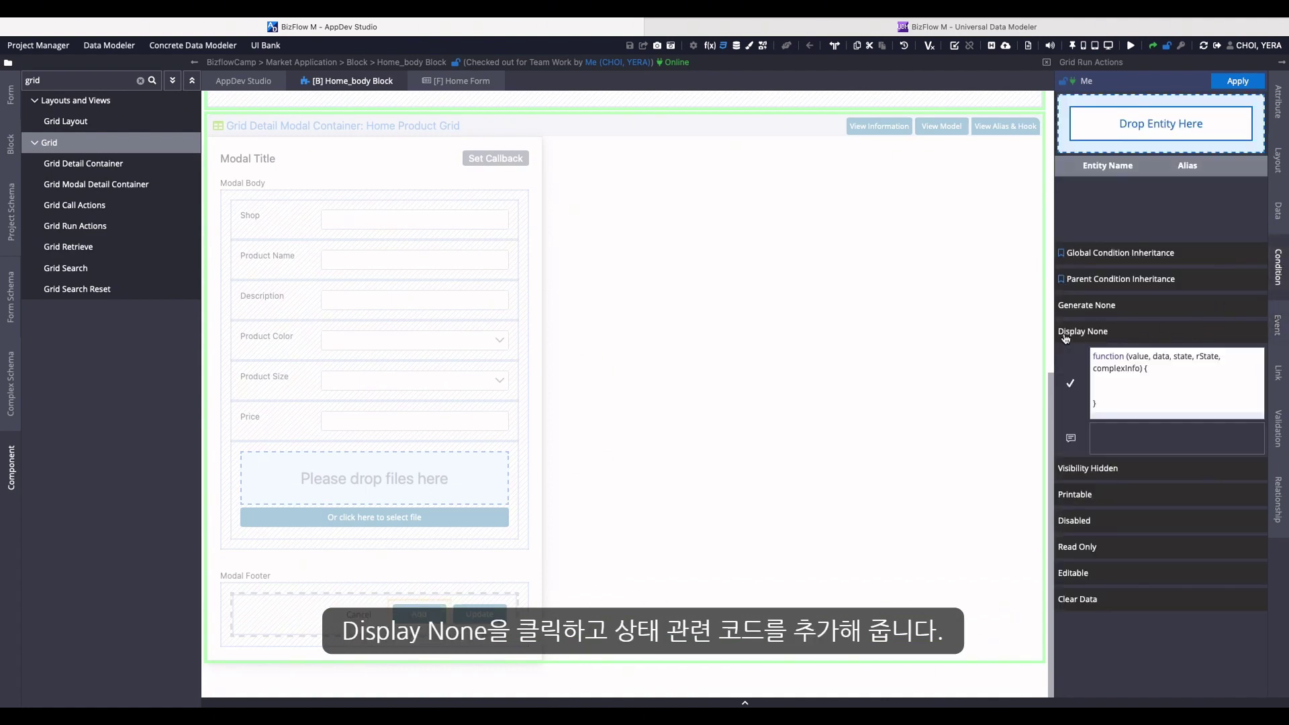
{"action": "left_click", "coordinate": [1132, 383]}
{"action": "type", "text": "state.gridAction != \"Add\""}
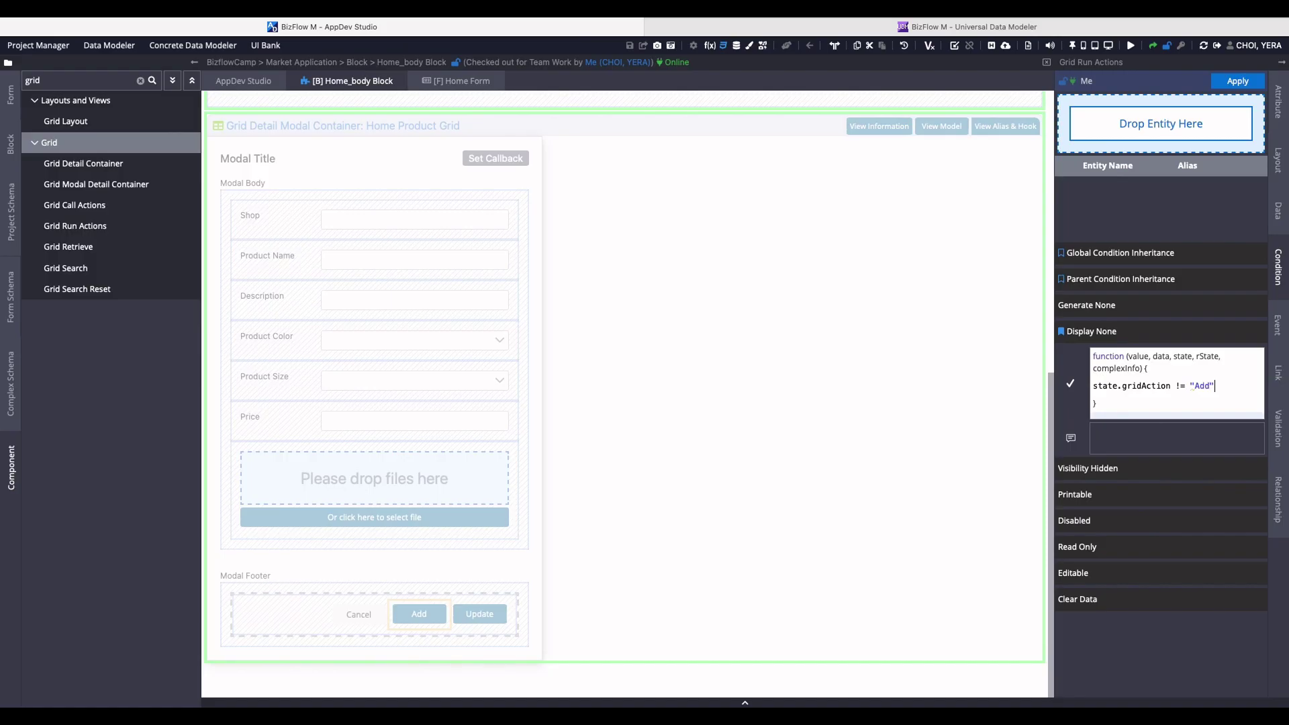
{"action": "left_click_drag", "start_coordinate": [1215, 386], "coordinate": [1092, 387]}
{"action": "key", "text": "ctrl+c"}
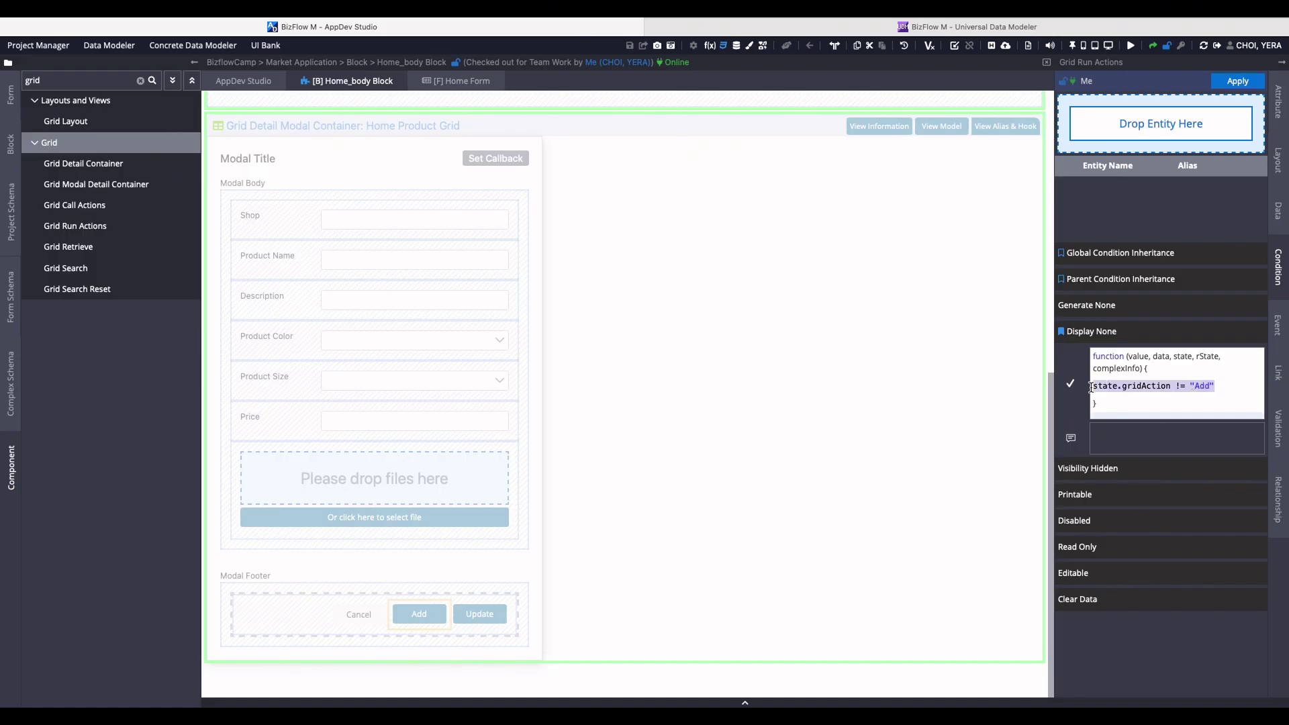
{"action": "left_click", "coordinate": [1227, 387]}
{"action": "left_click", "coordinate": [1237, 82]}
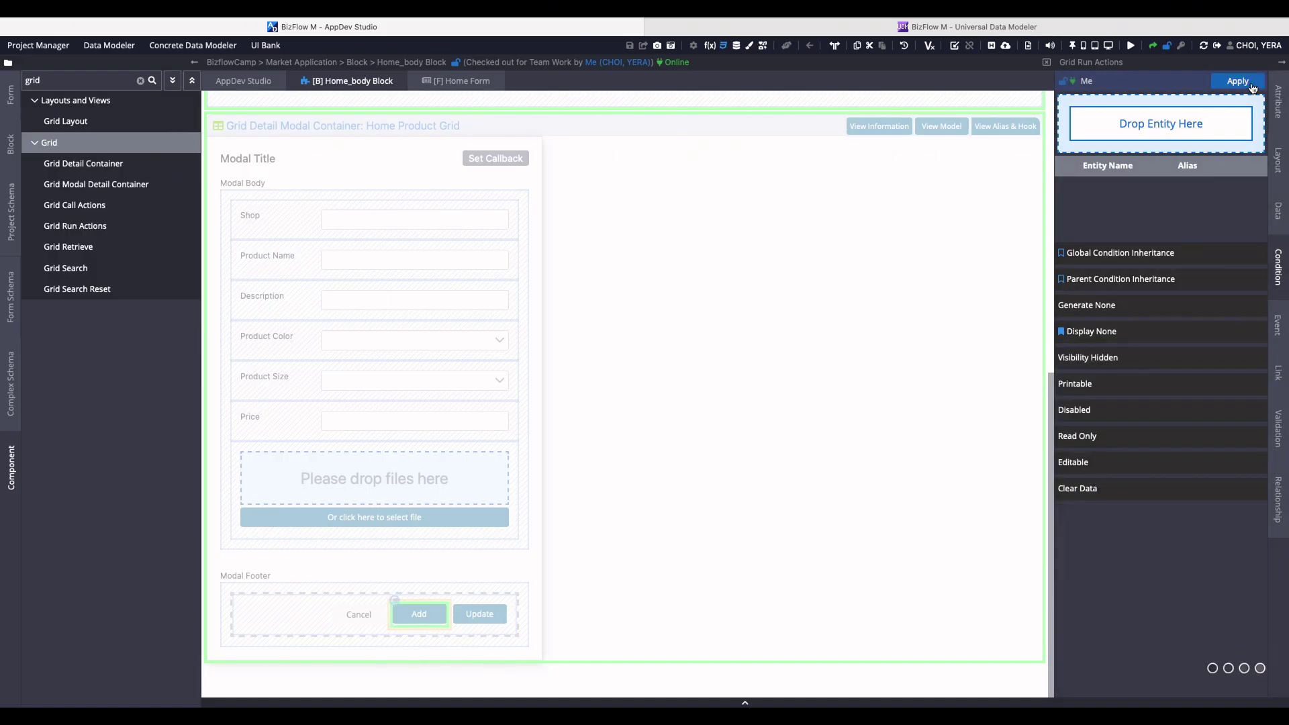
Give the modal footer's Update button the Display None condition state.gridAction != "Update" and apply it.
{"action": "left_click", "coordinate": [479, 614]}
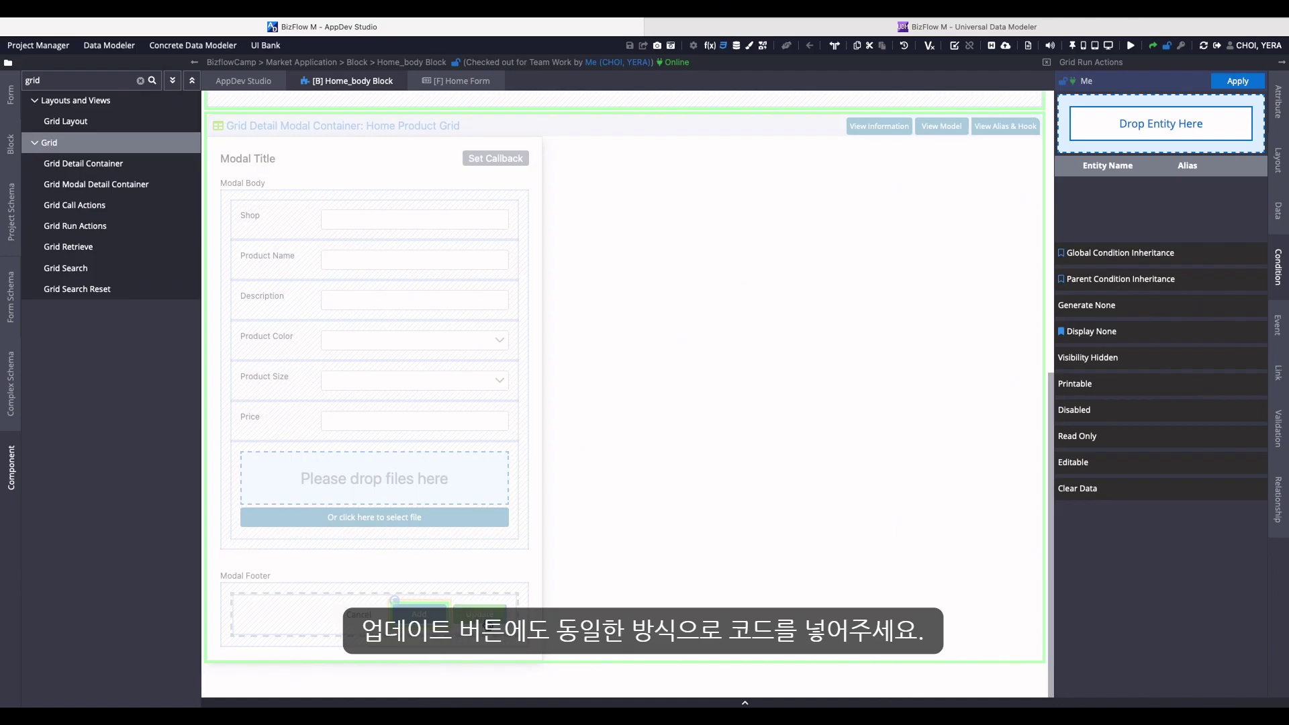
{"action": "left_click", "coordinate": [1082, 331]}
{"action": "left_click", "coordinate": [1127, 385]}
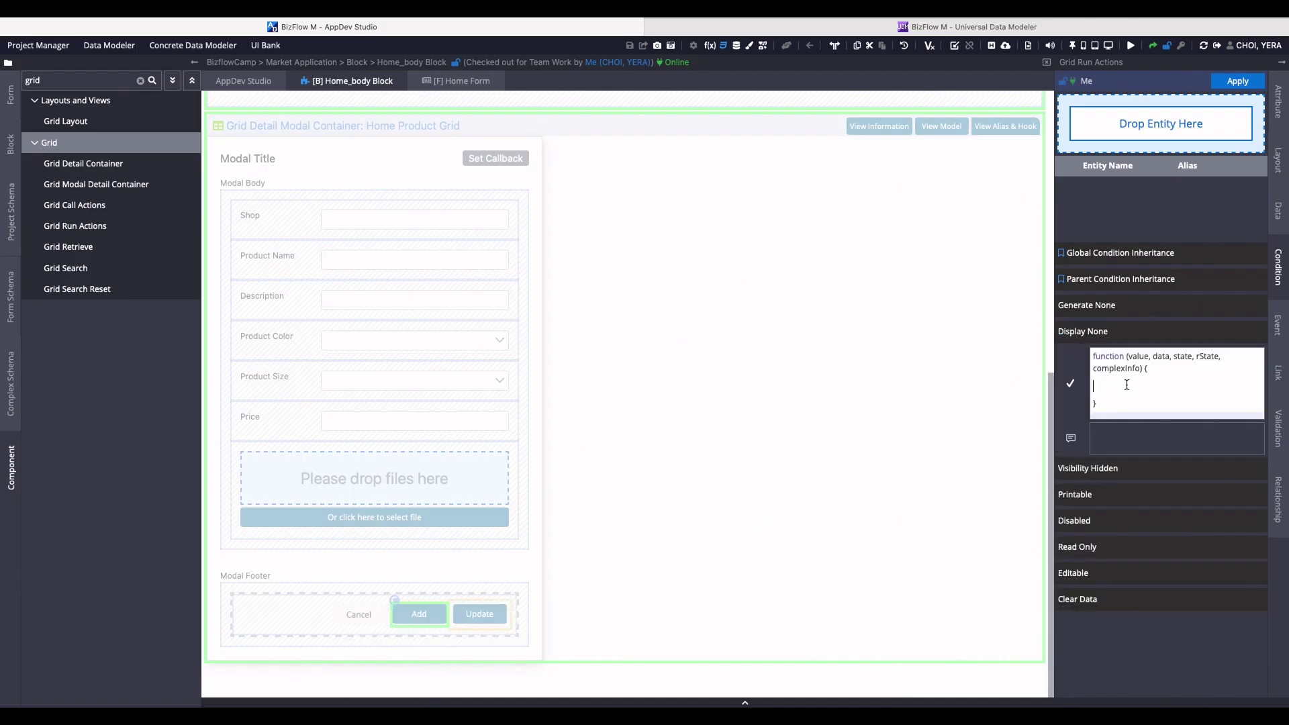
{"action": "key", "text": "ctrl+v"}
{"action": "key", "text": "BackSpace"}
{"action": "key", "text": "BackSpace"}
{"action": "key", "text": "BackSpace"}
{"action": "type", "text": "Update"}
{"action": "left_click", "coordinate": [1237, 83]}
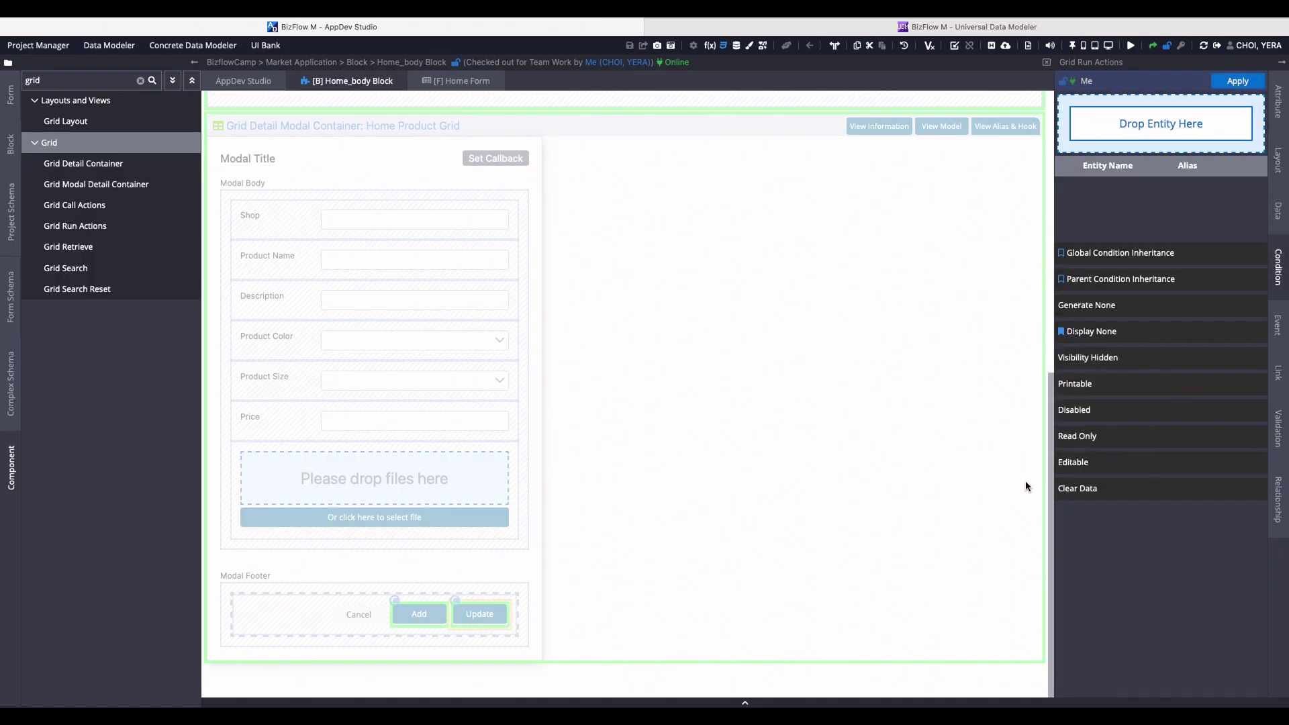
In the modal's Open callback function, write $B.ModalHandler.setTitle(state.gridAction ? state.gridAction + "Product" : "Product");.
{"action": "scroll", "coordinate": [263, 250], "scroll_direction": "up", "scroll_amount": 2}
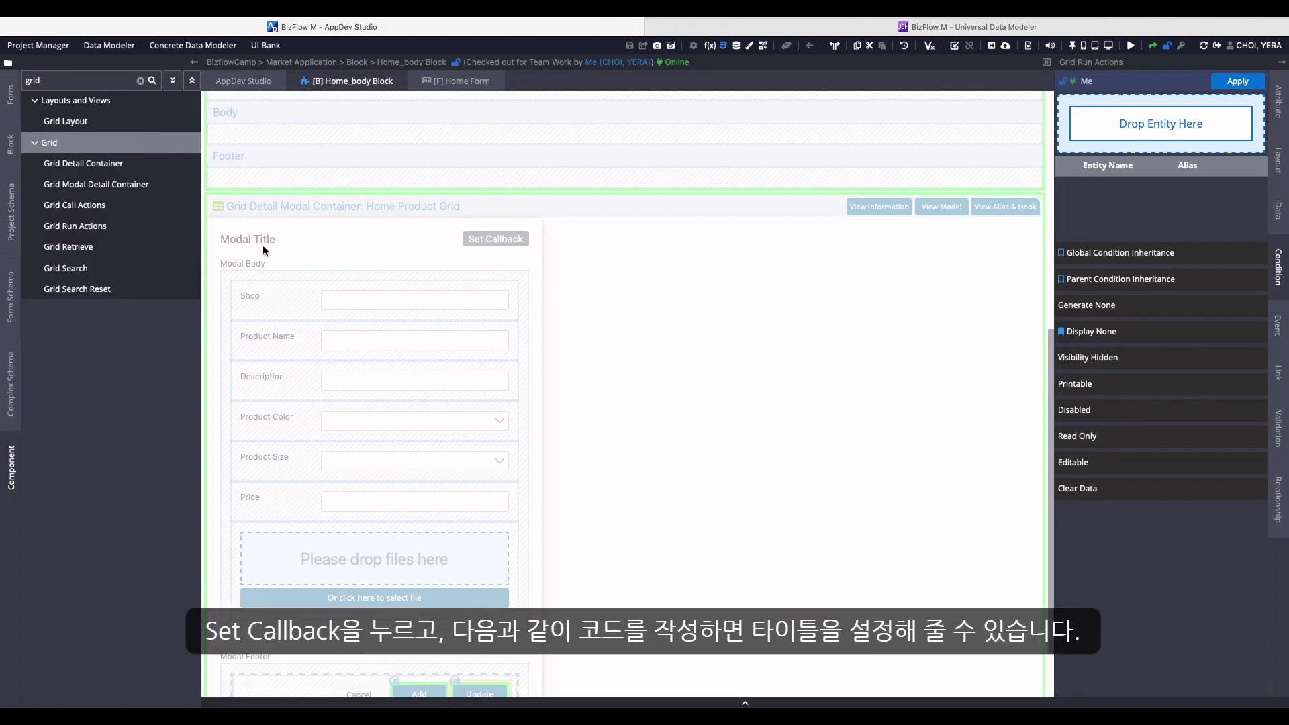
{"action": "left_click", "coordinate": [496, 240]}
{"action": "left_click", "coordinate": [511, 241]}
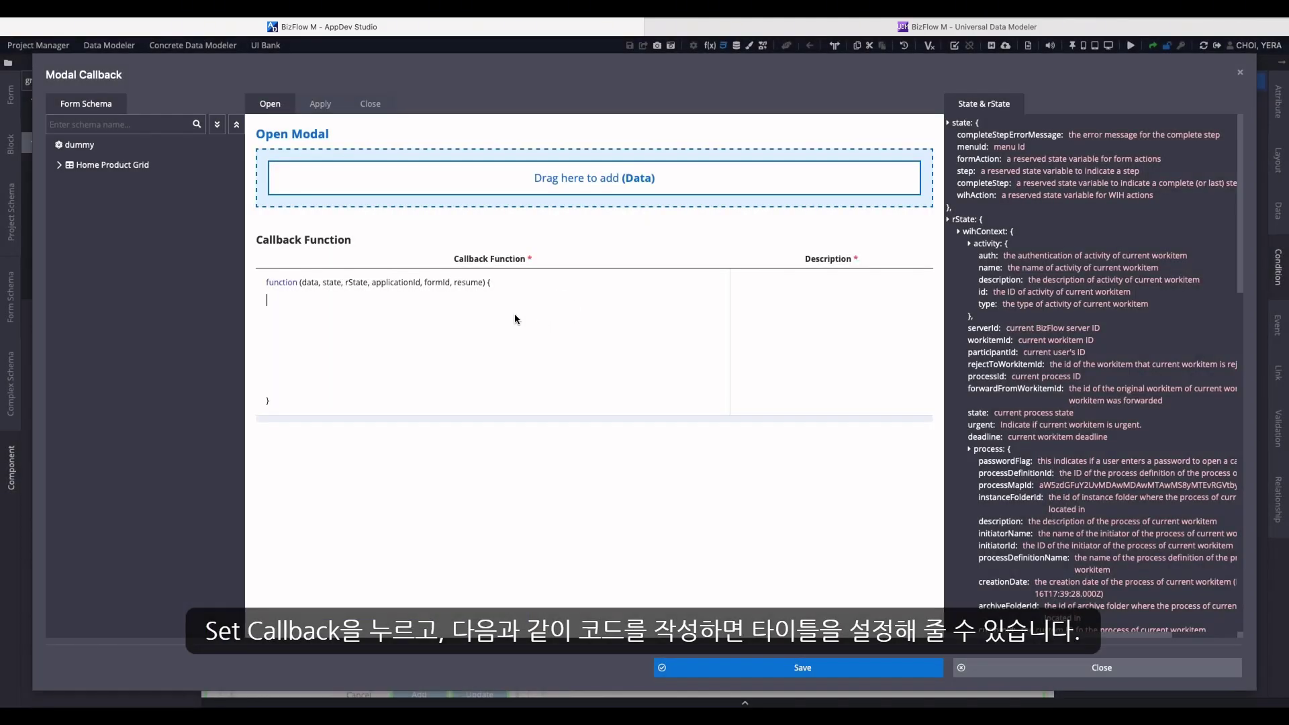
{"action": "type", "text": "$B"}
{"action": "key", "text": "Escape"}
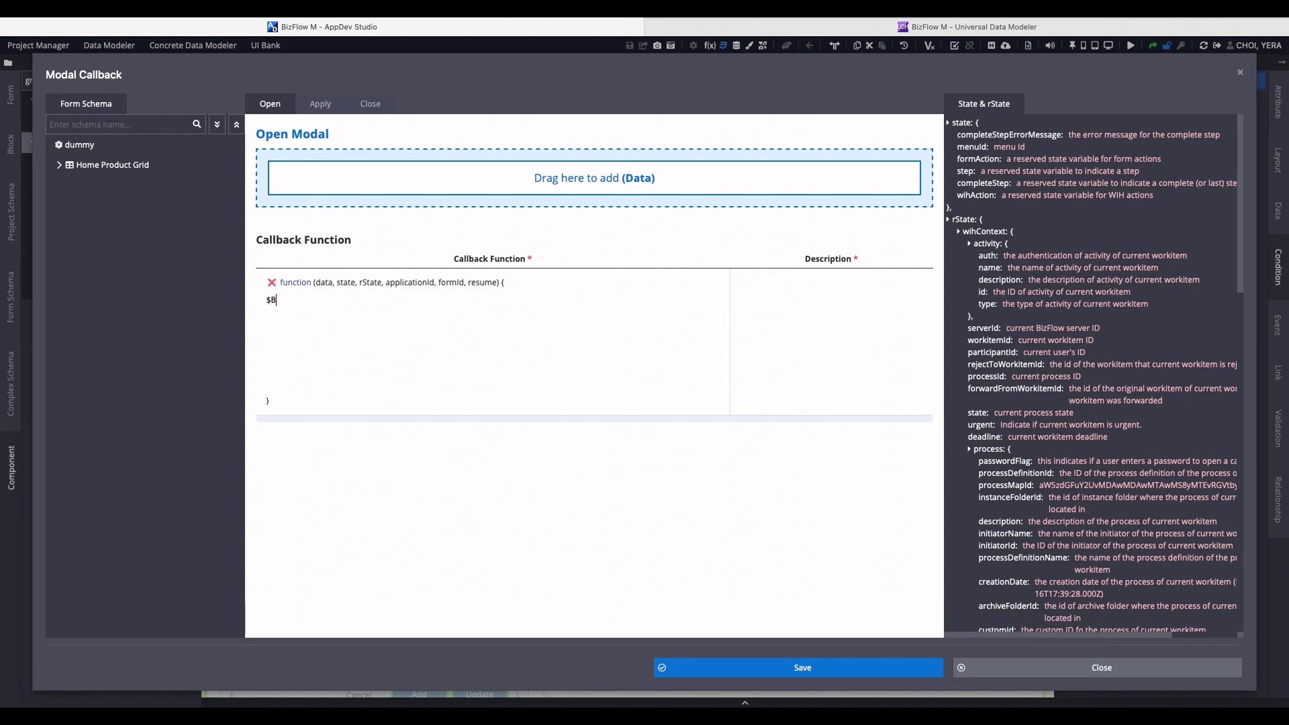
{"action": "type", "text": ".ModalHandler"}
{"action": "type", "text": ".setTitle(state.gri"}
{"action": "type", "text": "dAction ? "}
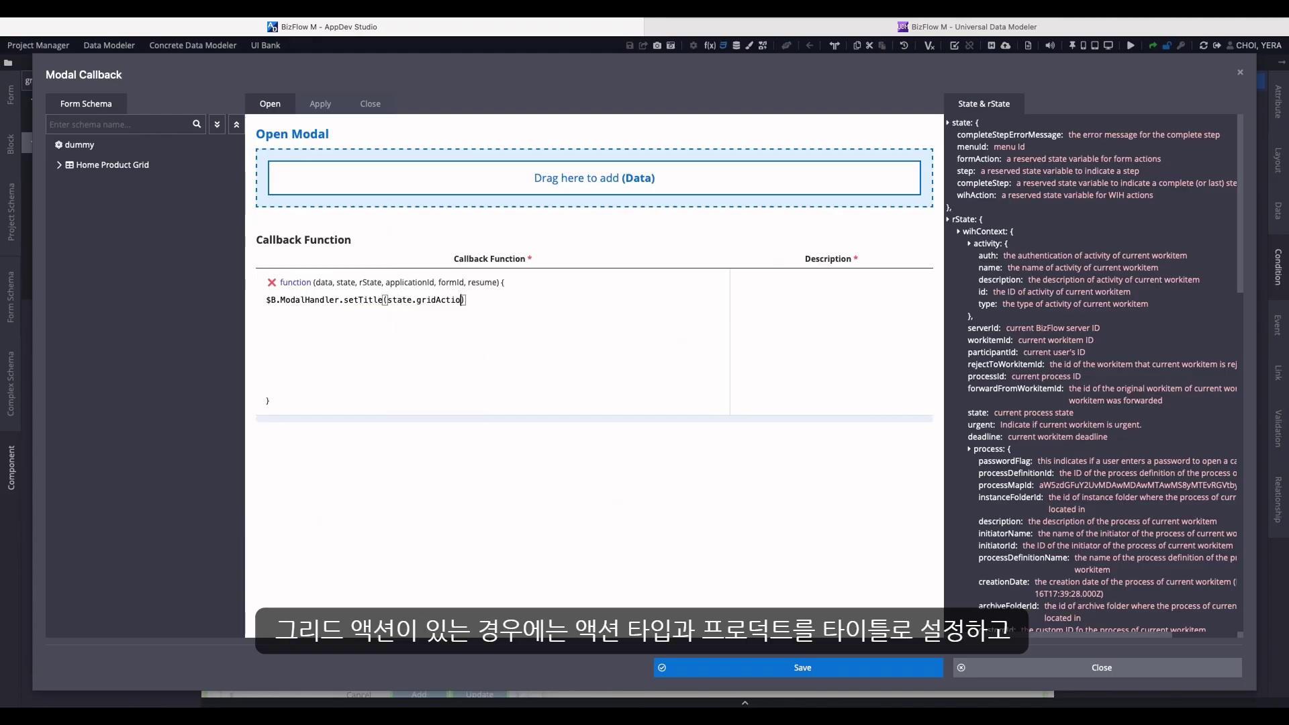
{"action": "type", "text": "state.gridAction"}
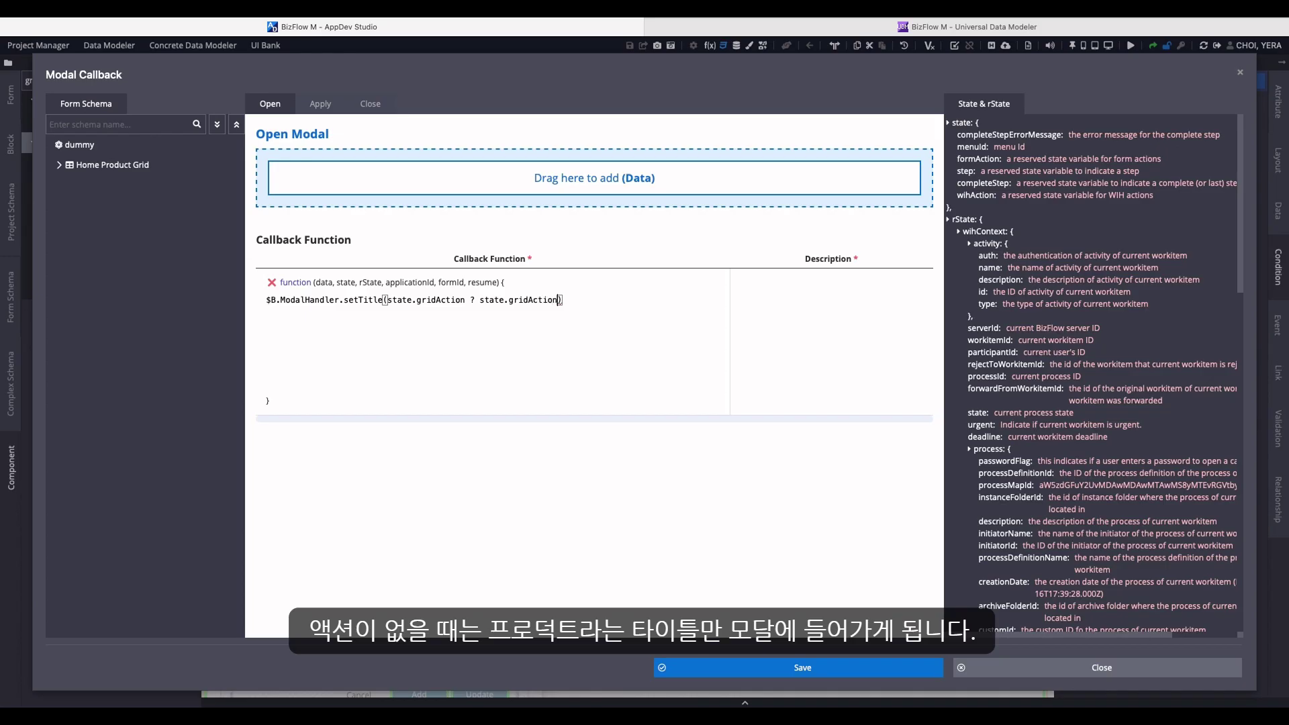
{"action": "type", "text": " + \"Product\""}
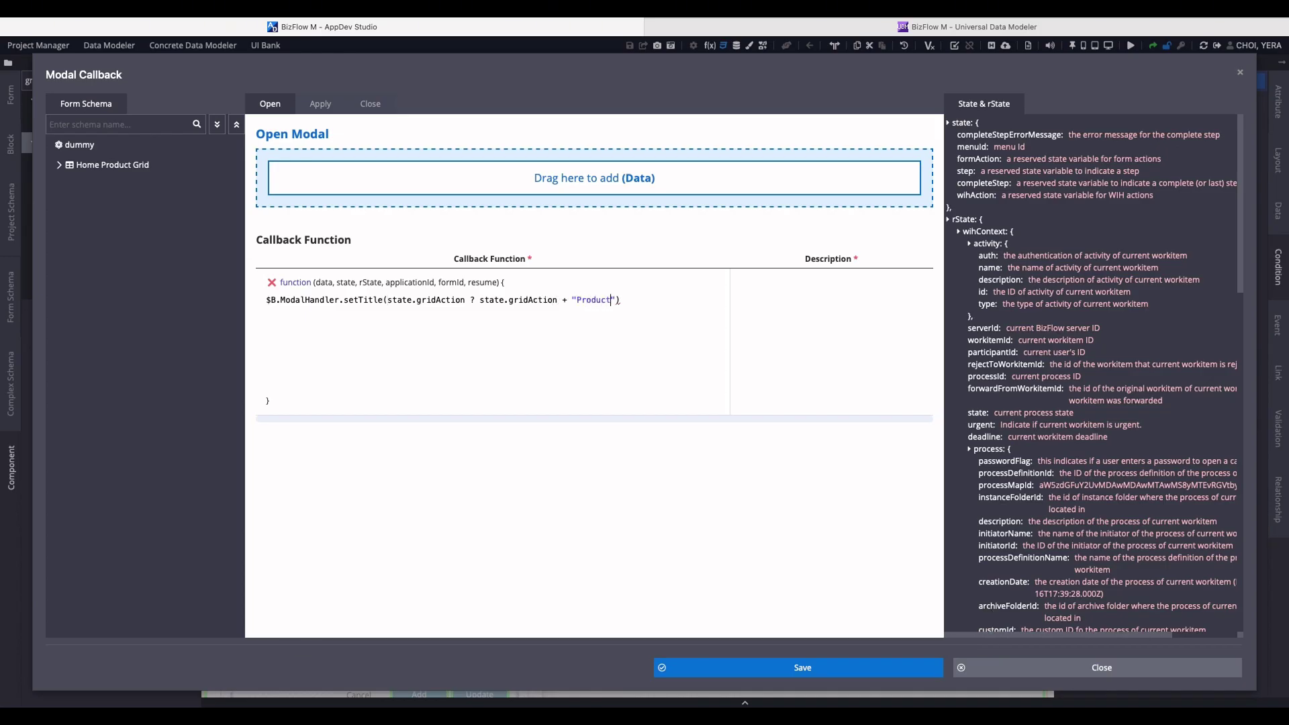
{"action": "key", "text": "Right"}
{"action": "type", "text": ": \"Product\""}
{"action": "key", "text": "Right"}
{"action": "type", "text": ";"}
Add resume(); below the title code, enter 1 as the callback description, then save and close the Modal Callback dialog.
{"action": "key", "text": "Return"}
{"action": "key", "text": "Return"}
{"action": "type", "text": "resume("}
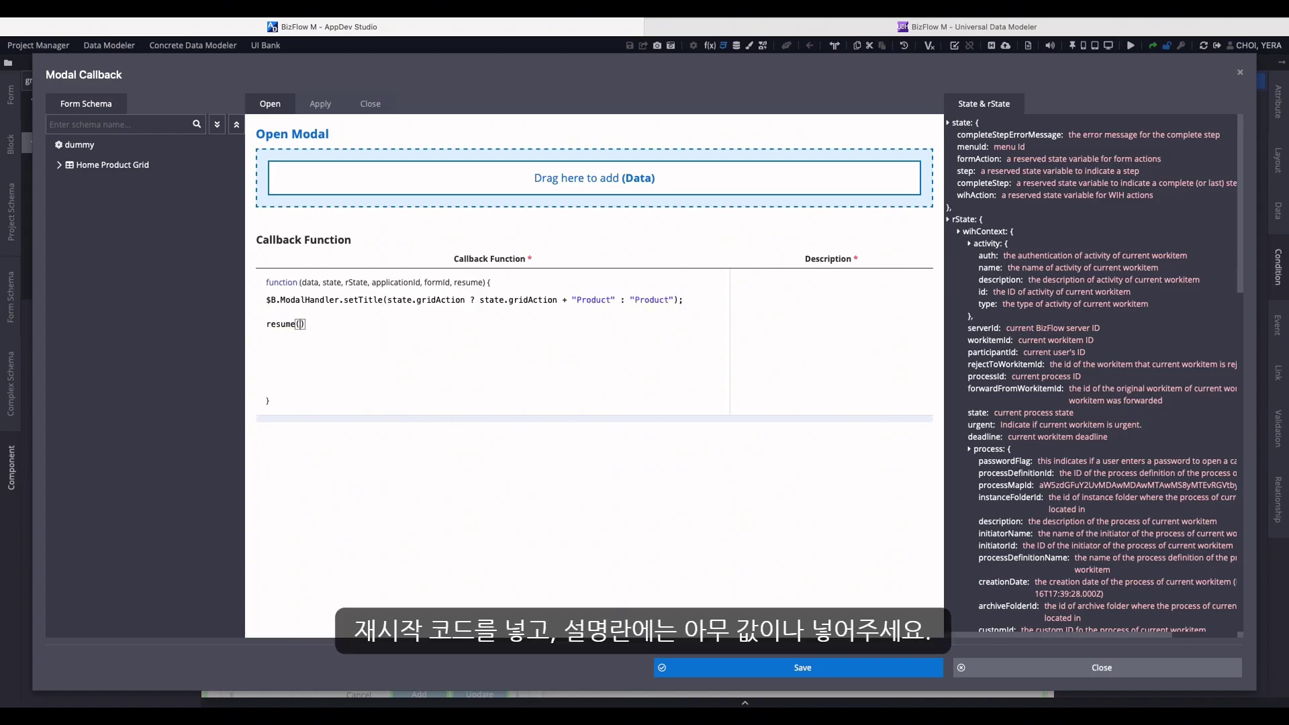
{"action": "key", "text": "Right"}
{"action": "type", "text": ";"}
{"action": "left_click", "coordinate": [790, 315]}
{"action": "type", "text": "1"}
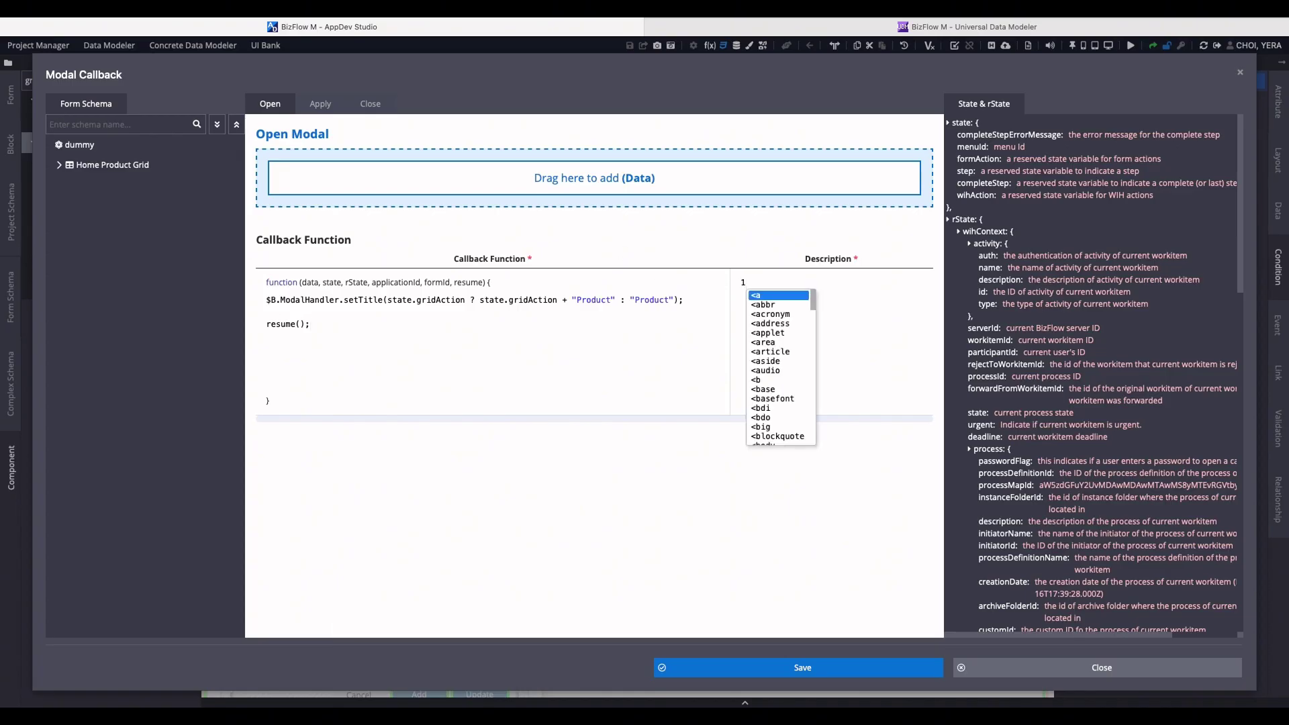
{"action": "key", "text": "Escape"}
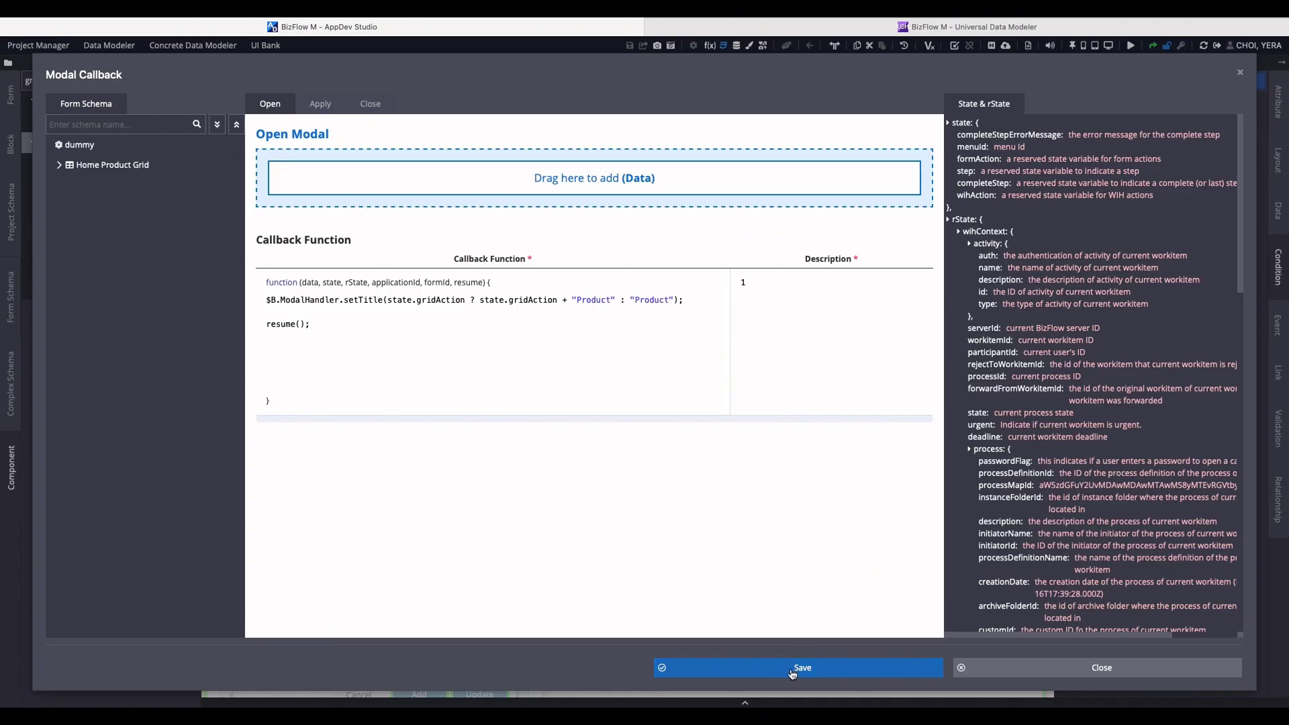
{"action": "left_click", "coordinate": [792, 671]}
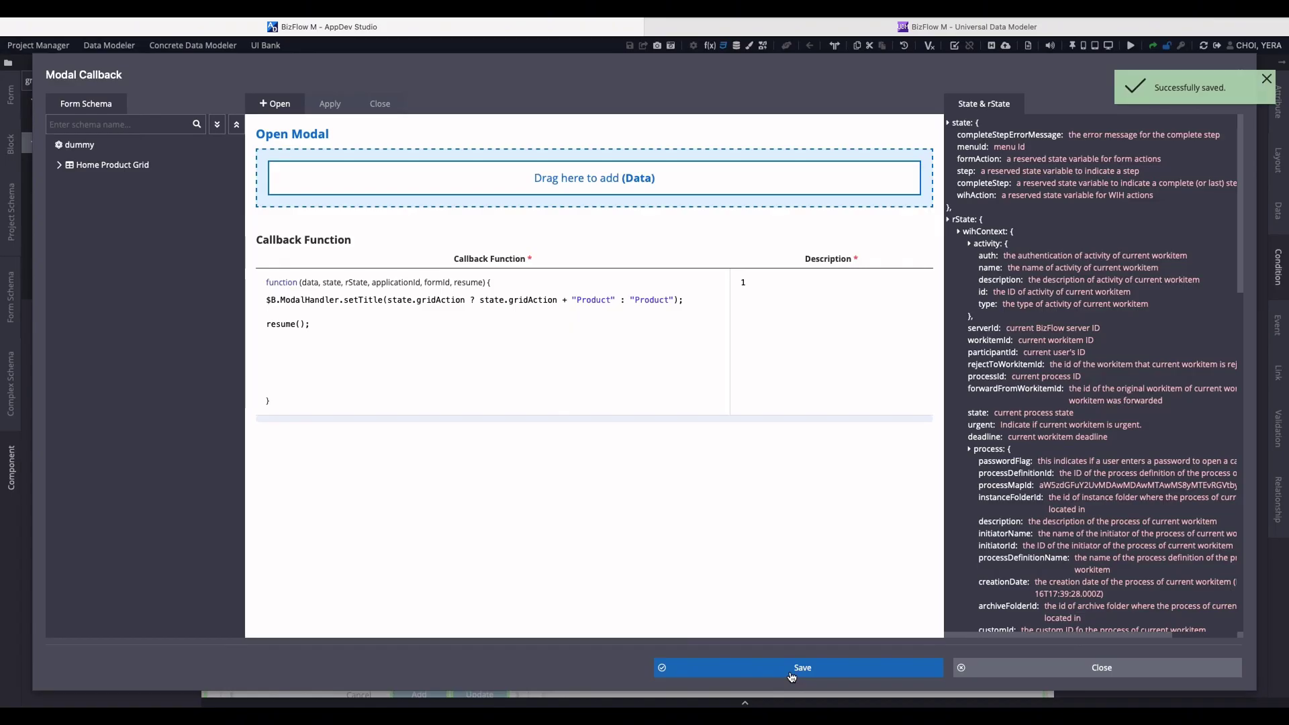
{"action": "left_click", "coordinate": [1074, 668]}
Set the Grid Detail Modal Container's height to 500px, apply the change, and save the block.
{"action": "left_click", "coordinate": [1279, 101]}
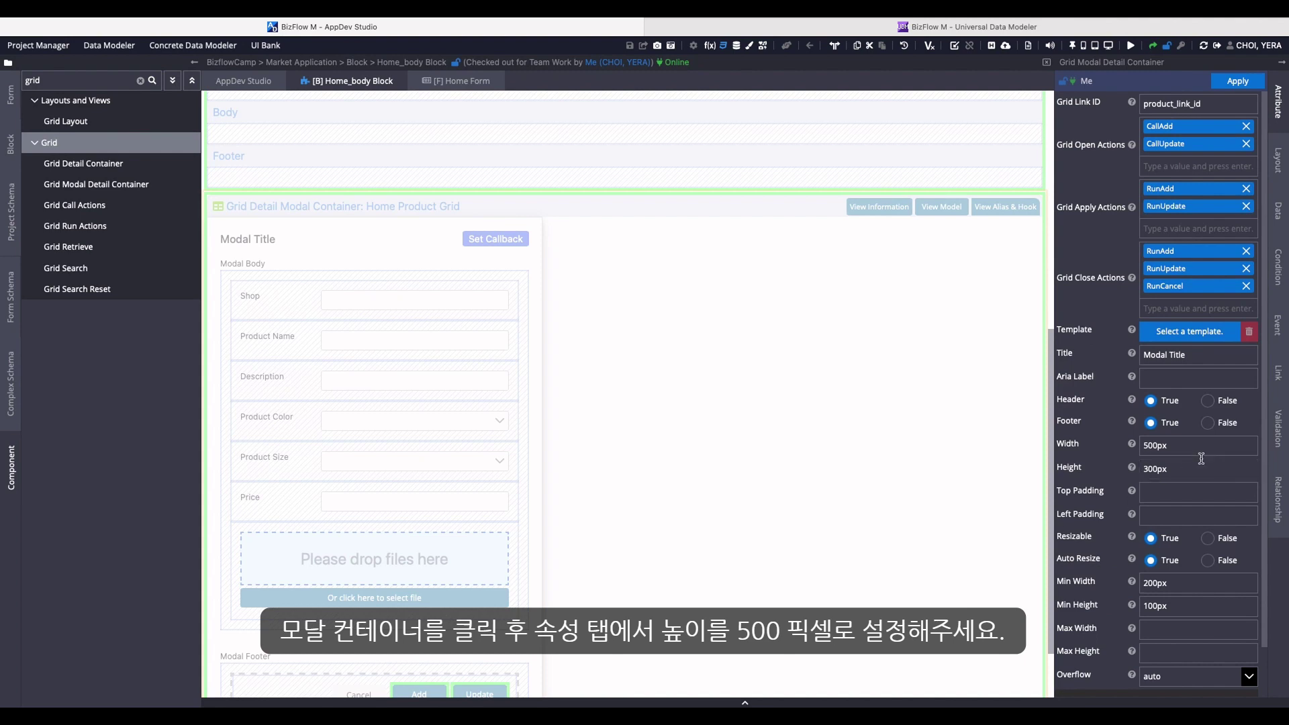
{"action": "left_click", "coordinate": [1175, 470]}
{"action": "key", "text": "Home"}
{"action": "type", "text": "5"}
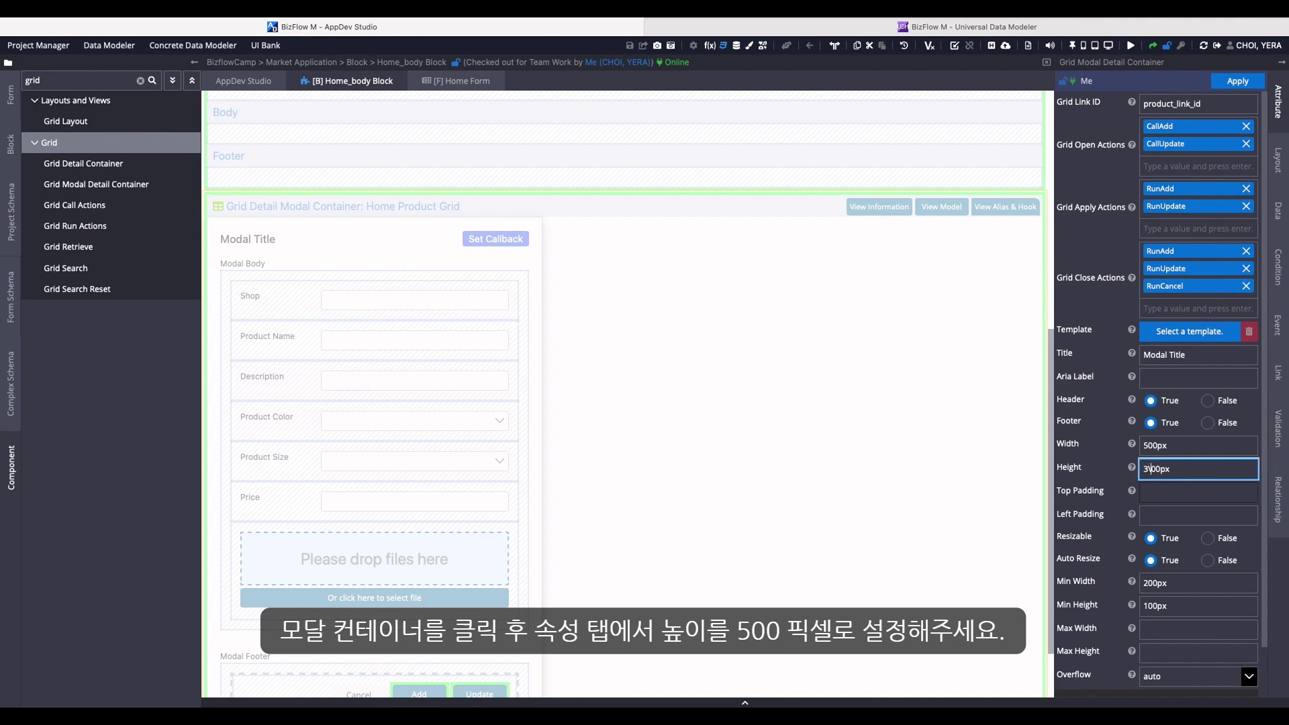
{"action": "key", "text": "Delete"}
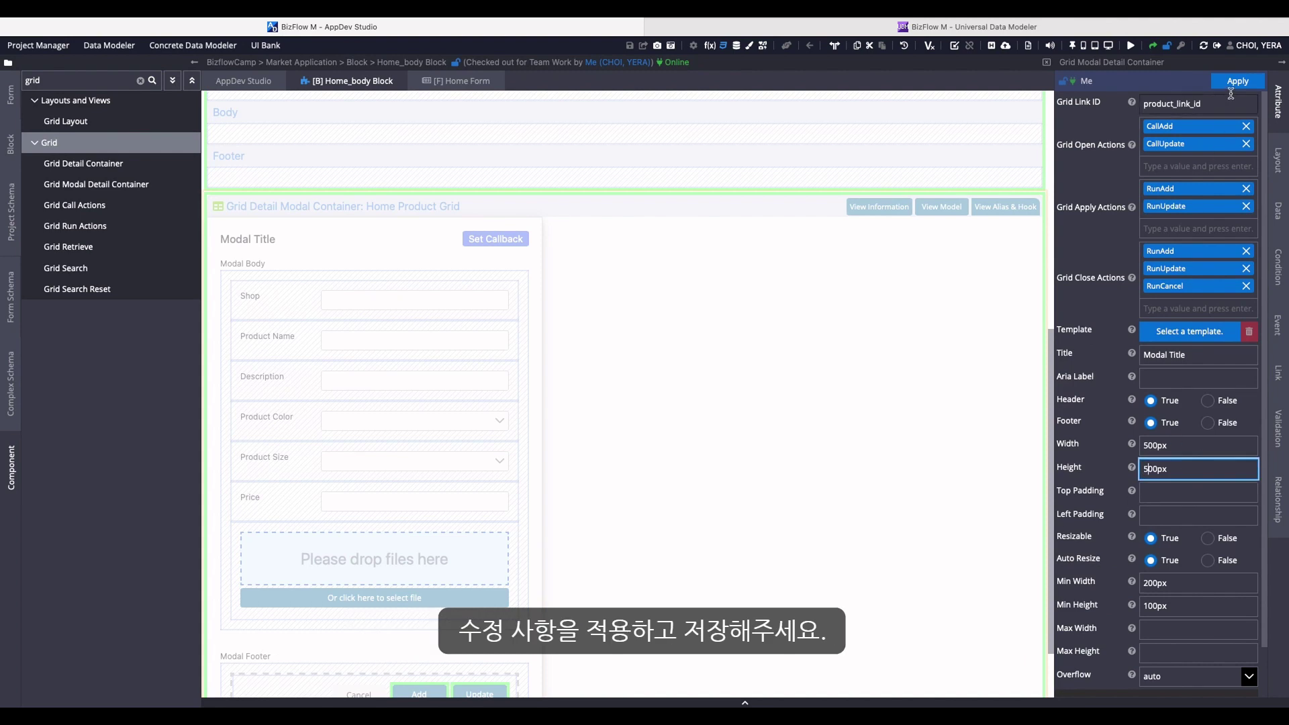
{"action": "key", "text": "Return"}
{"action": "key", "text": "ctrl+s"}
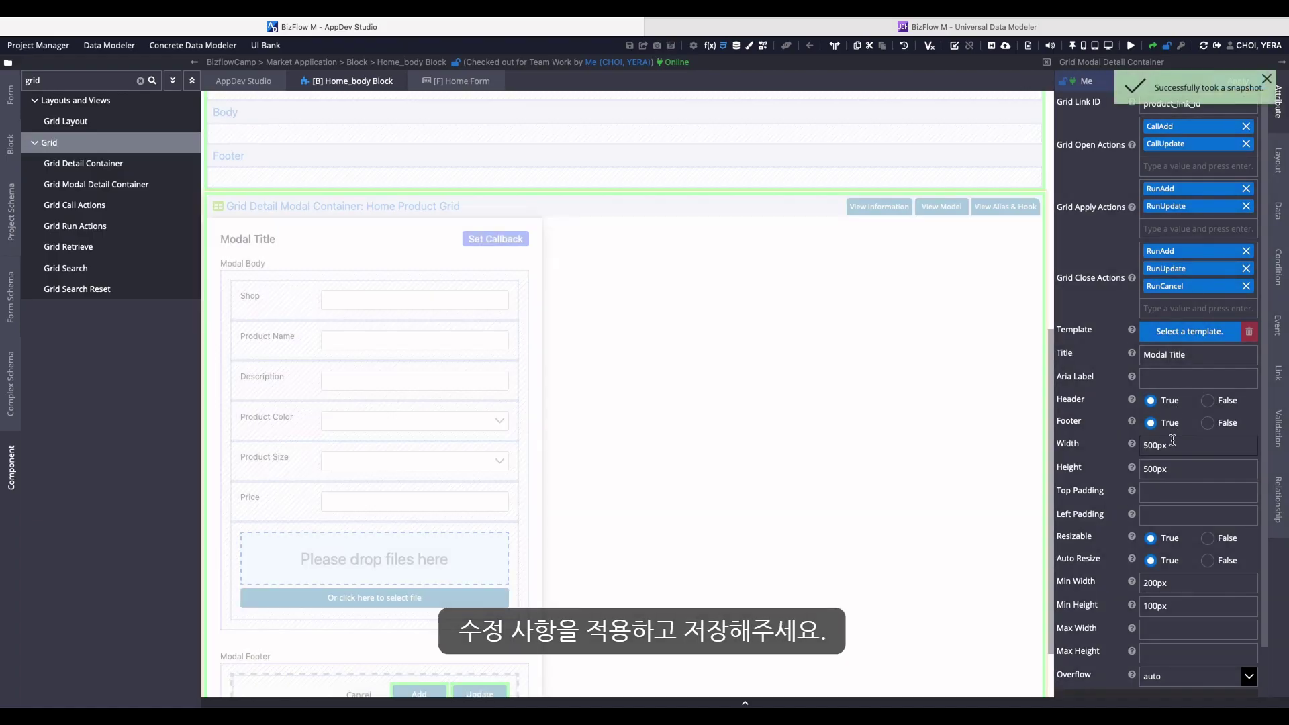